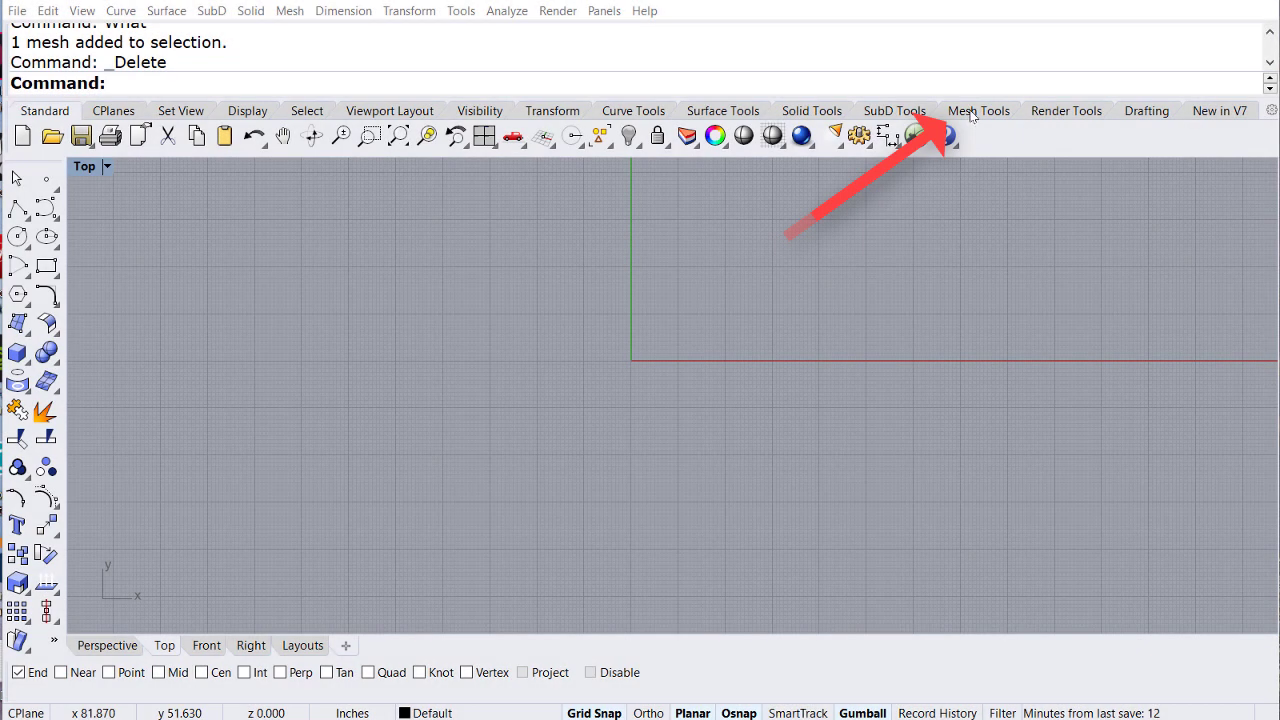
Step: Create a 180 x 80 in mesh plane with 30 x 9 faces, centred at the origin
click(975, 112)
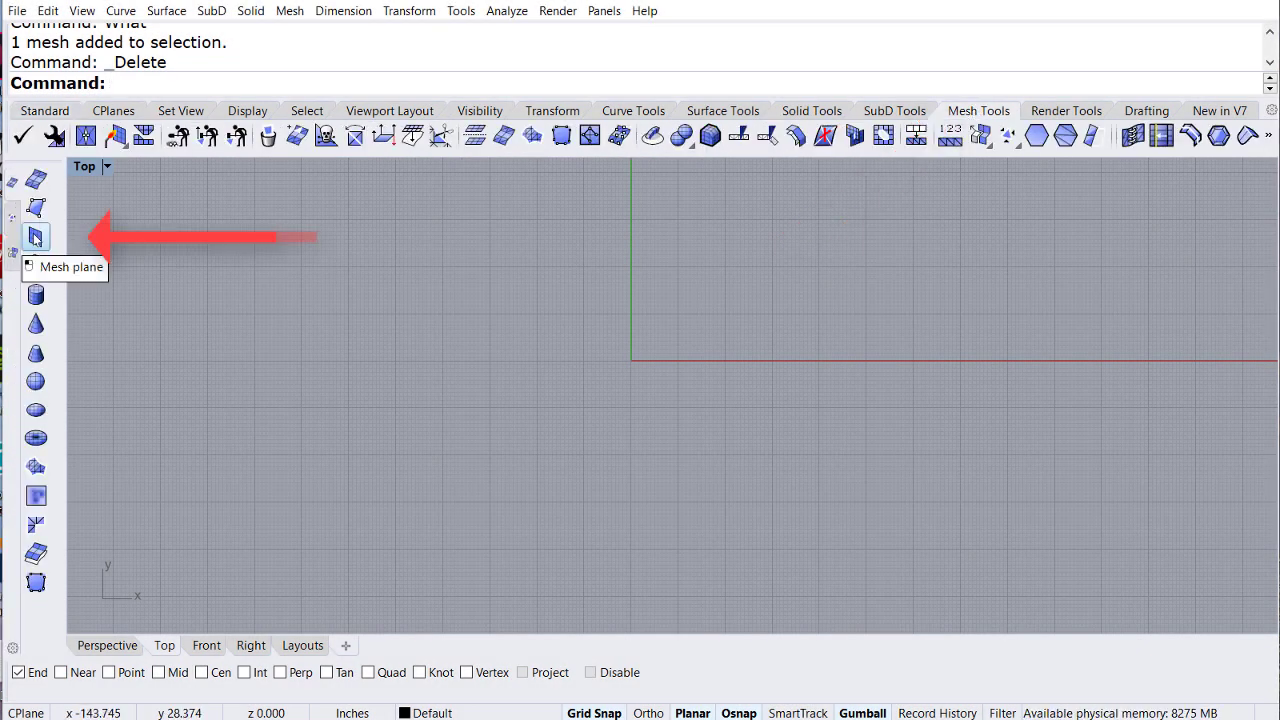
click(36, 237)
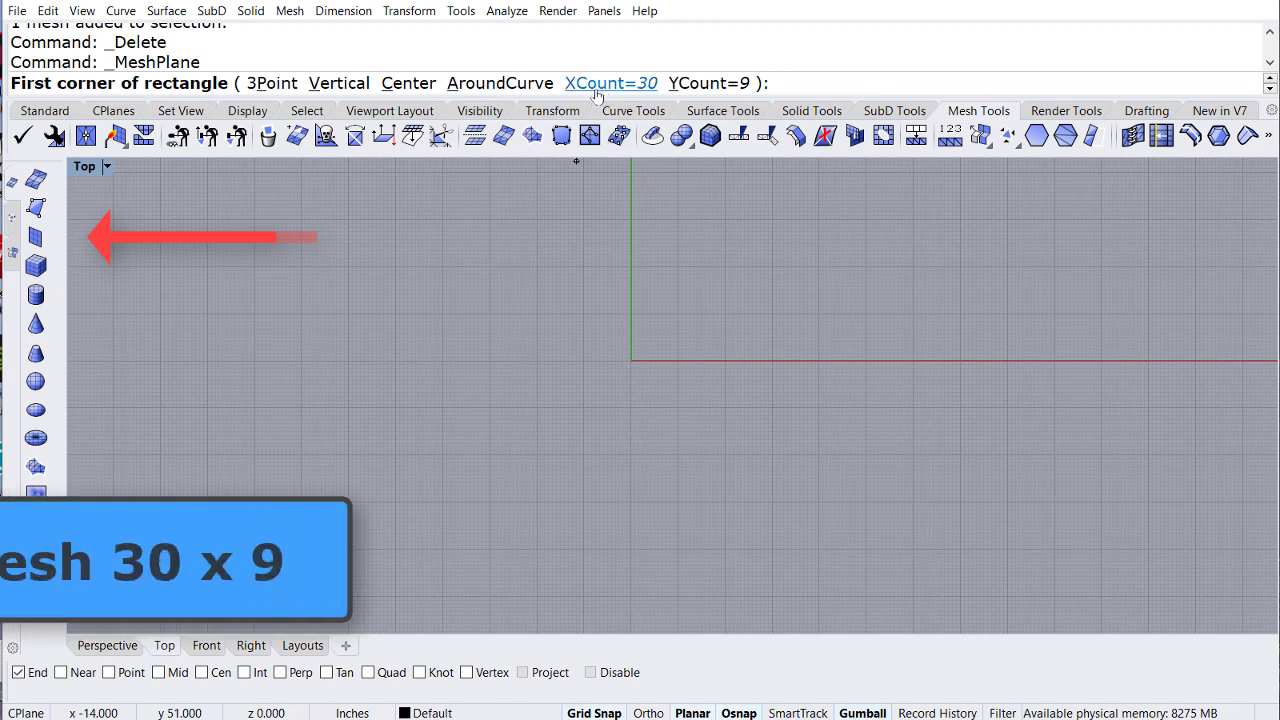
click(409, 84)
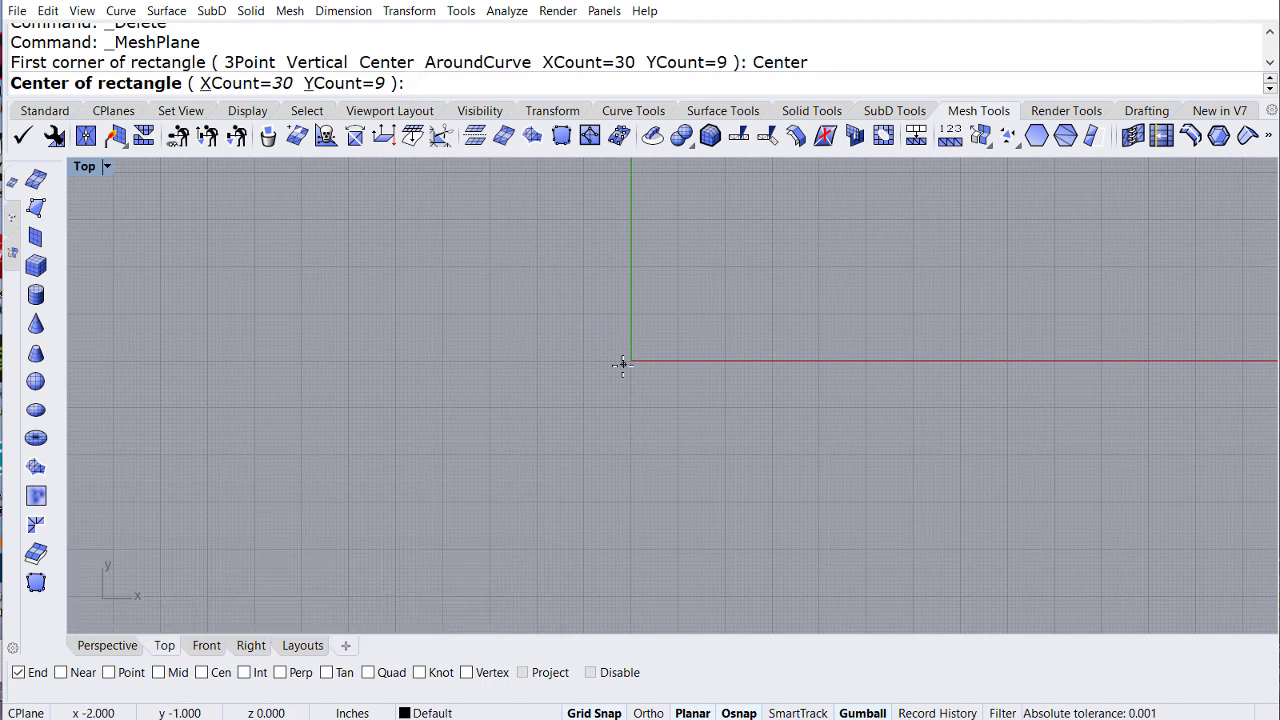
key(Return)
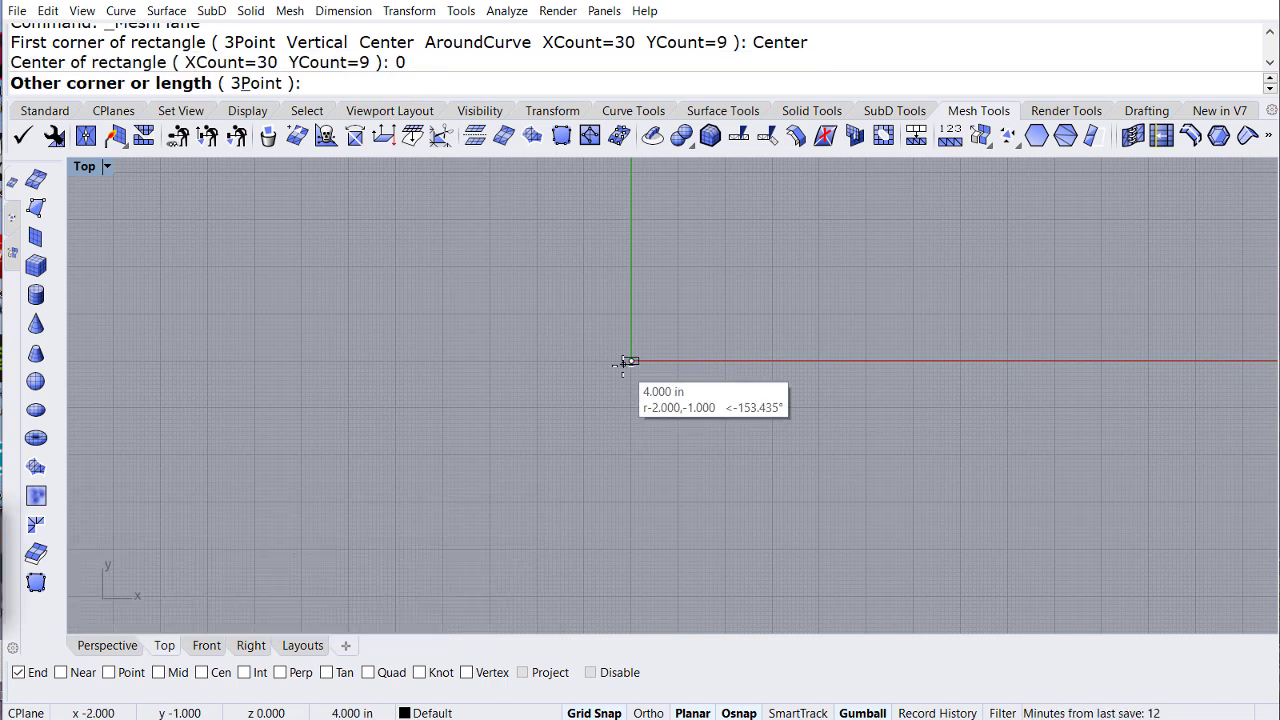
text(180)
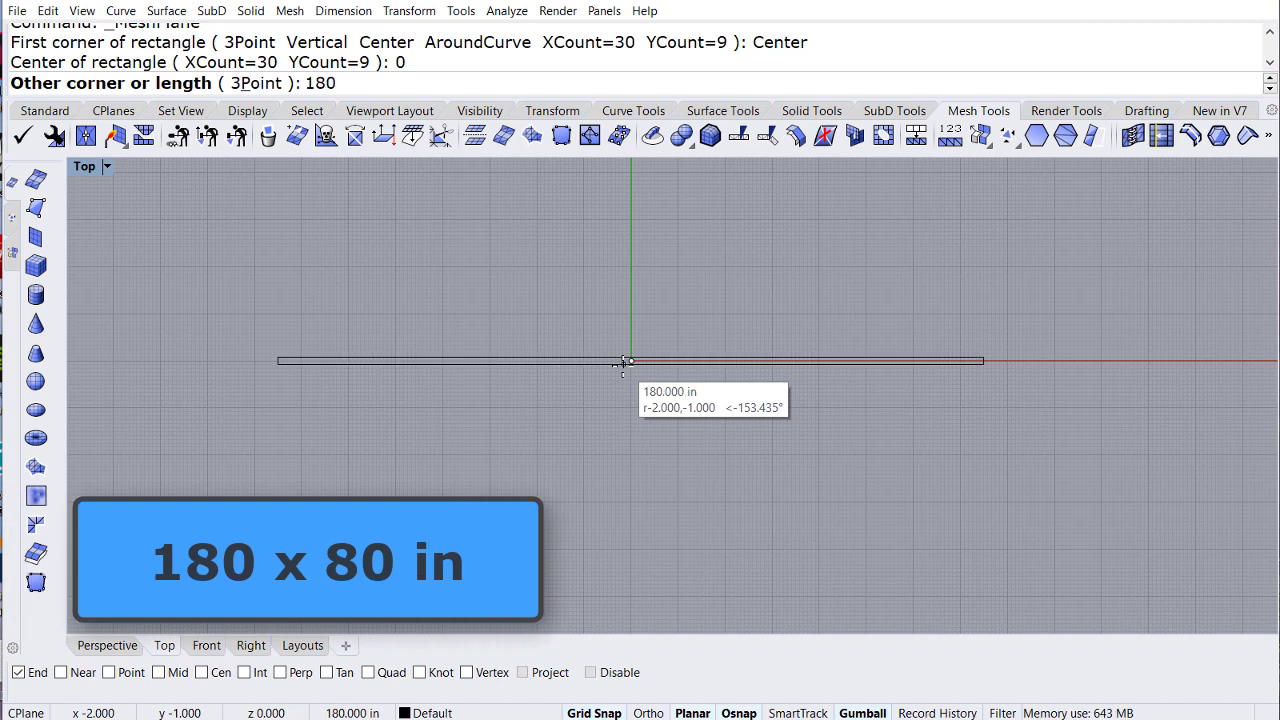
key(Return)
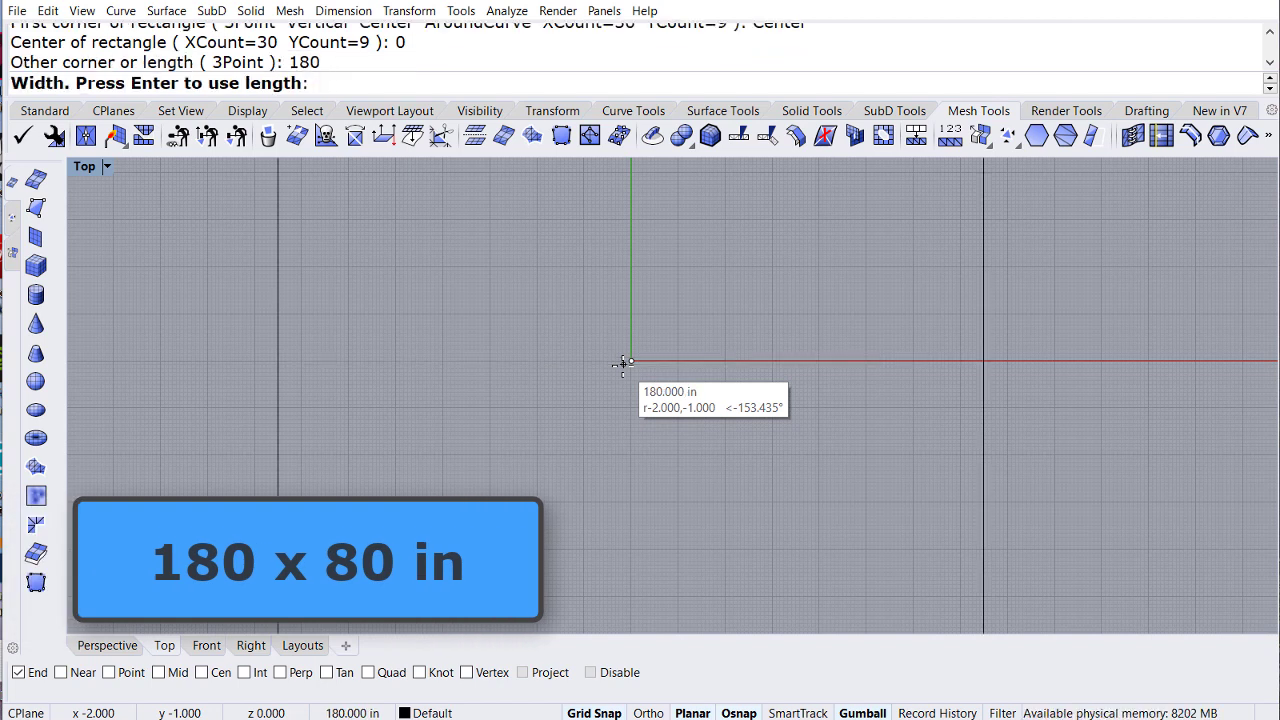
text(80)
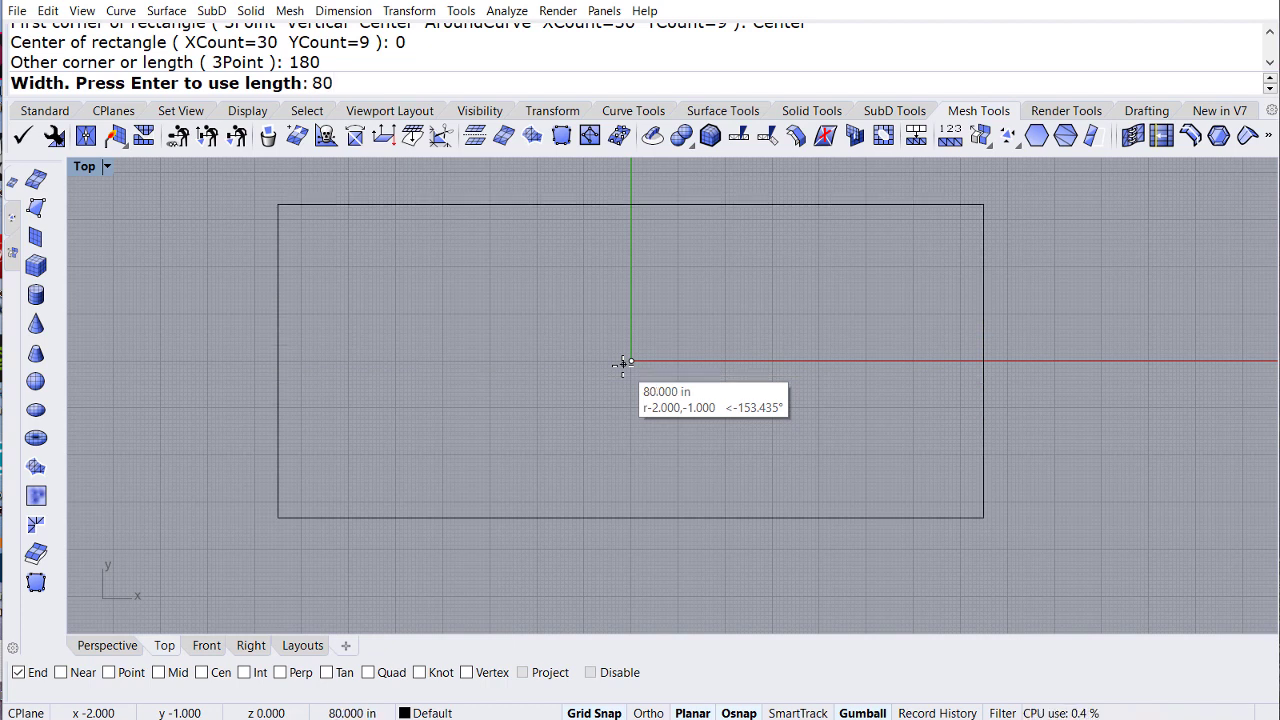
key(Return)
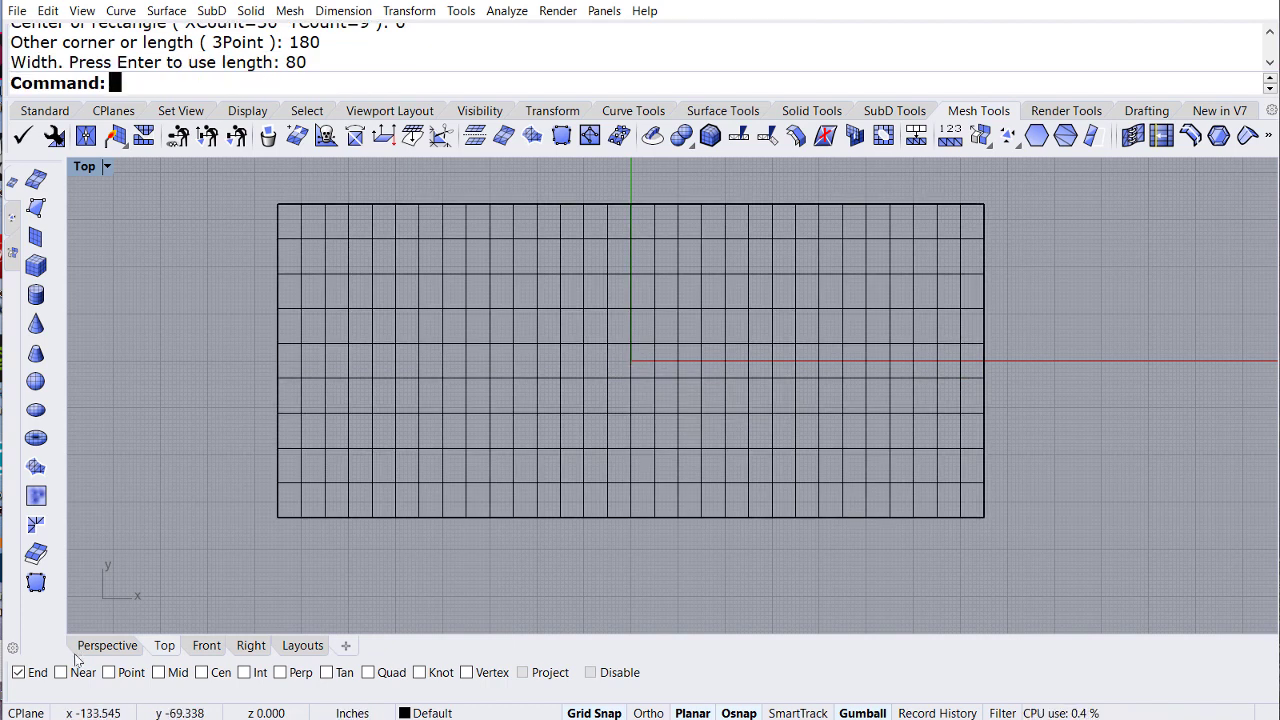
Step: In Perspective, run What on the mesh to confirm it is valid with 310 vertices and 270 faces
click(107, 645)
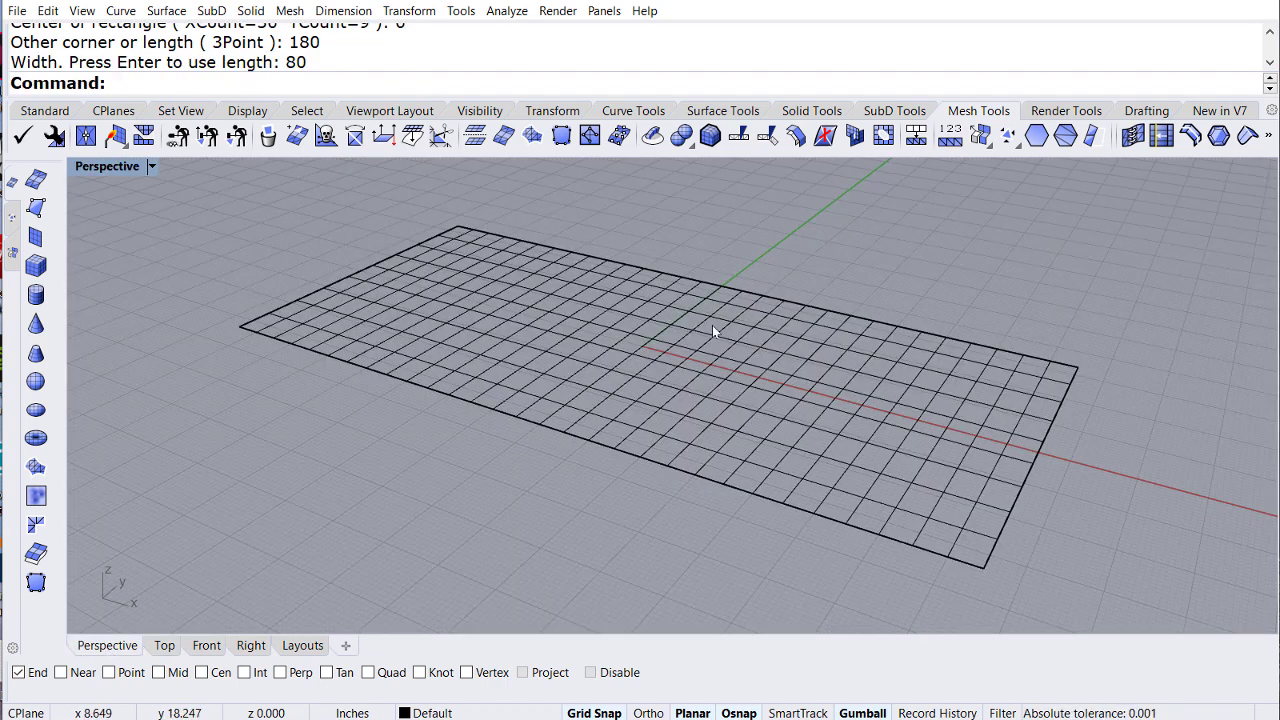
scroll(712, 325, up, 2)
click(647, 345)
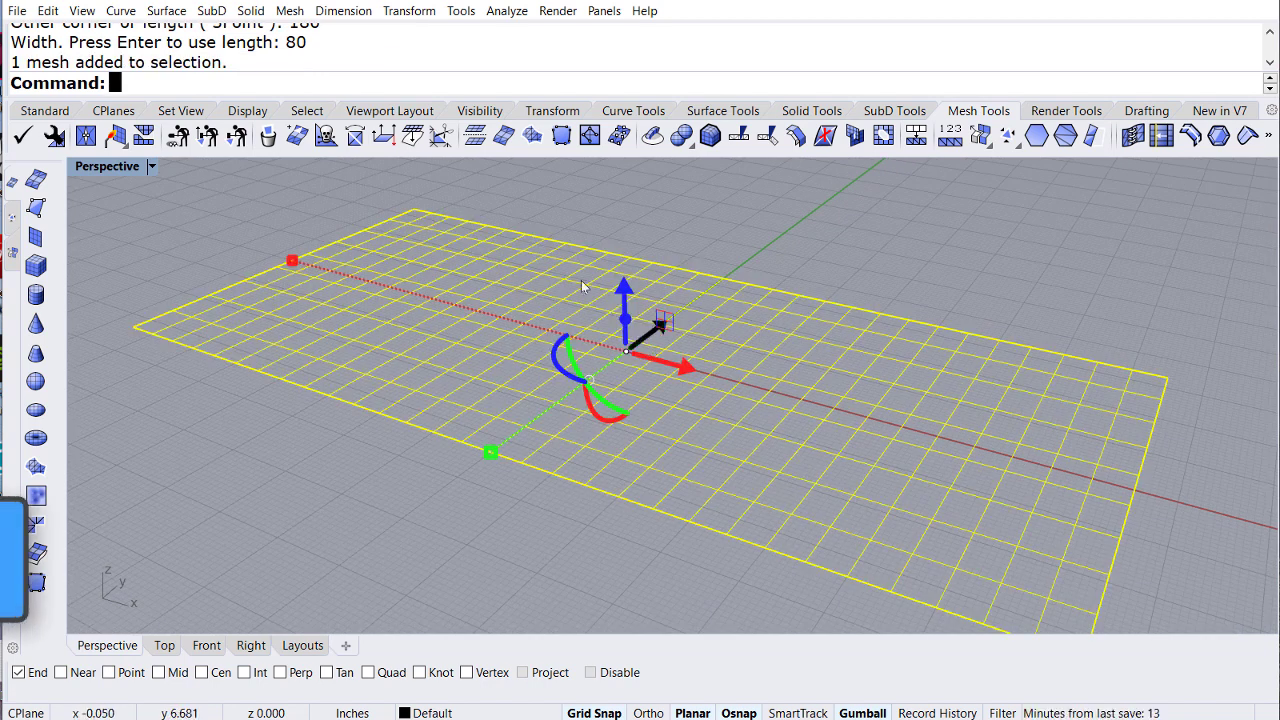
text(What)
key(Return)
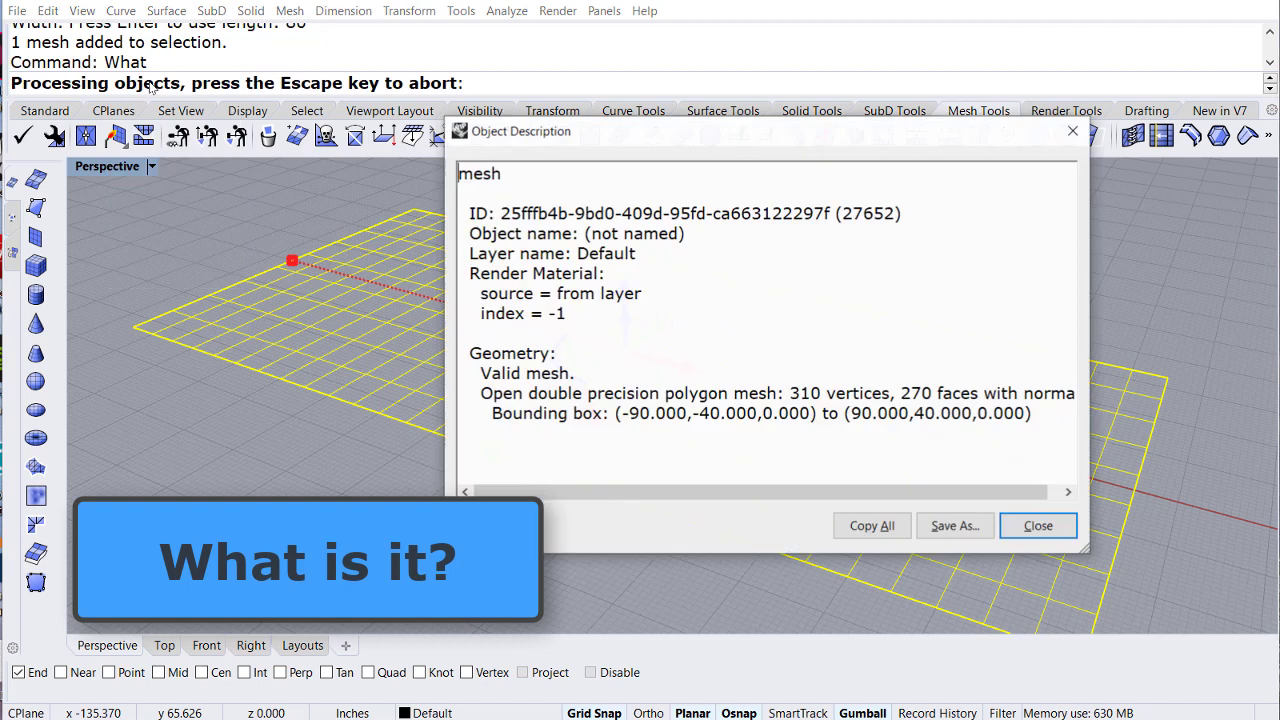
drag(581, 372, 469, 374)
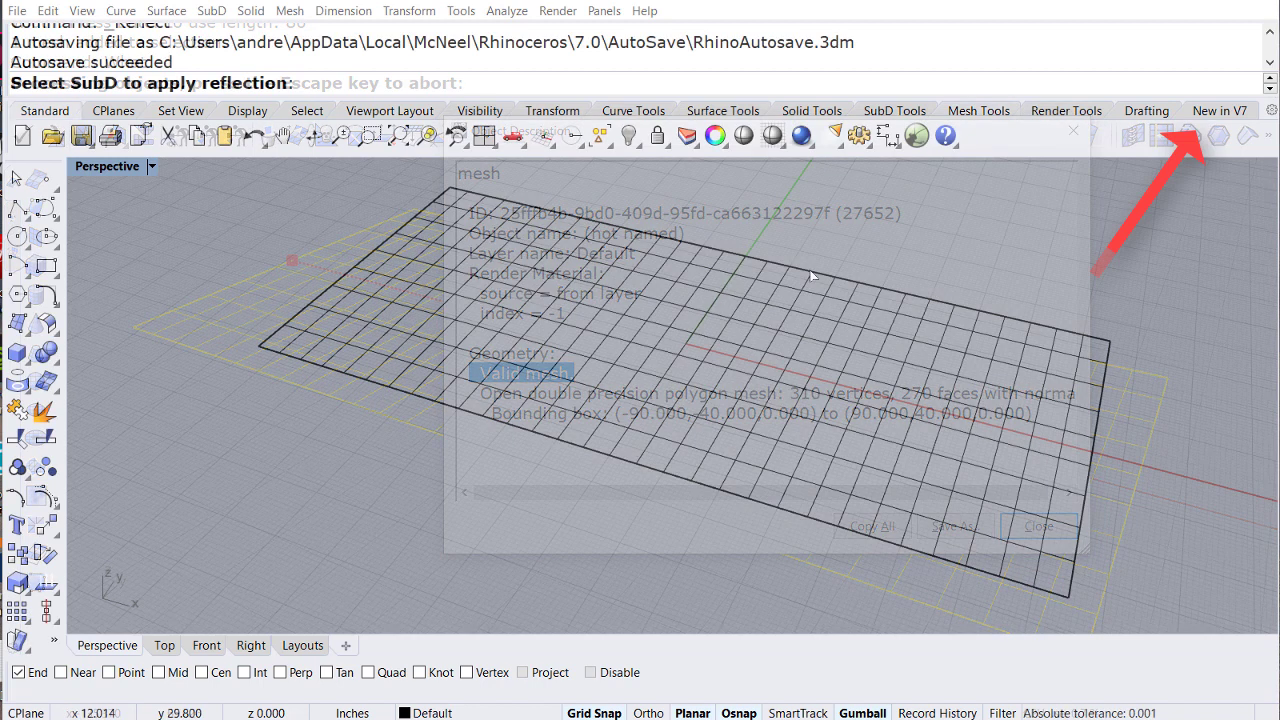
Step: Float the SubD tools palette from the New in V7 tab
click(1212, 112)
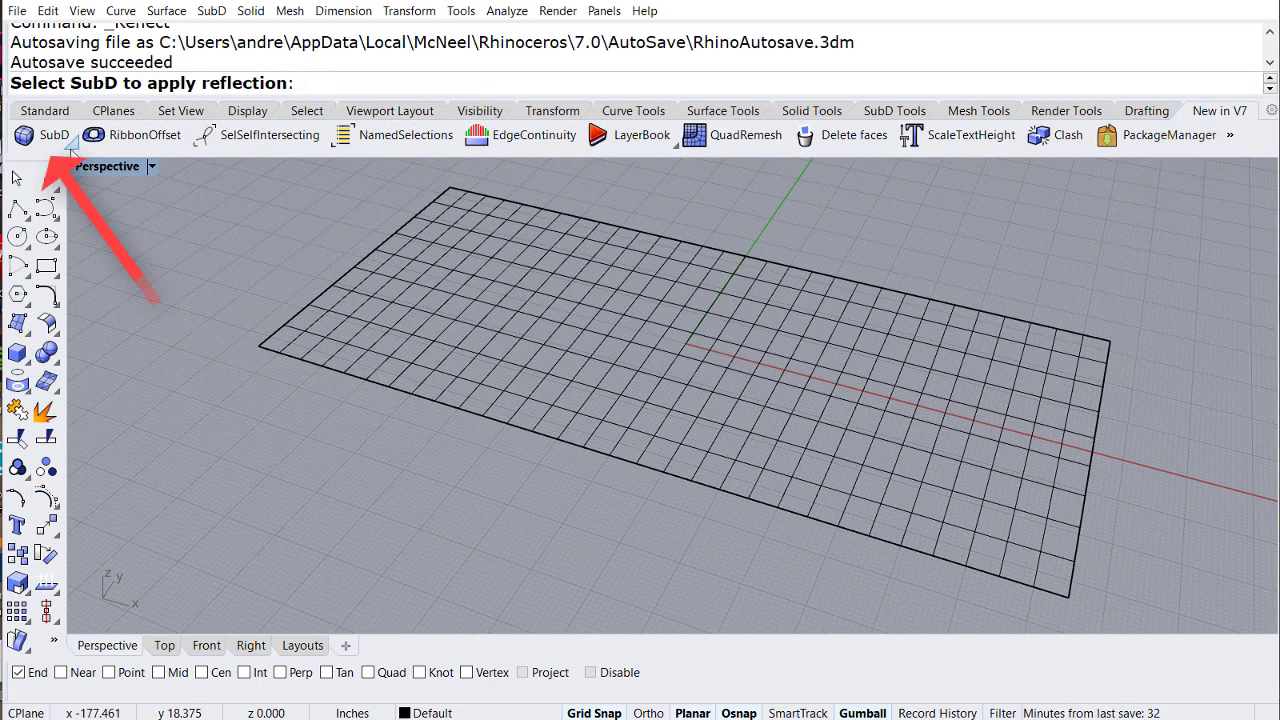
click(75, 145)
drag(87, 152, 184, 414)
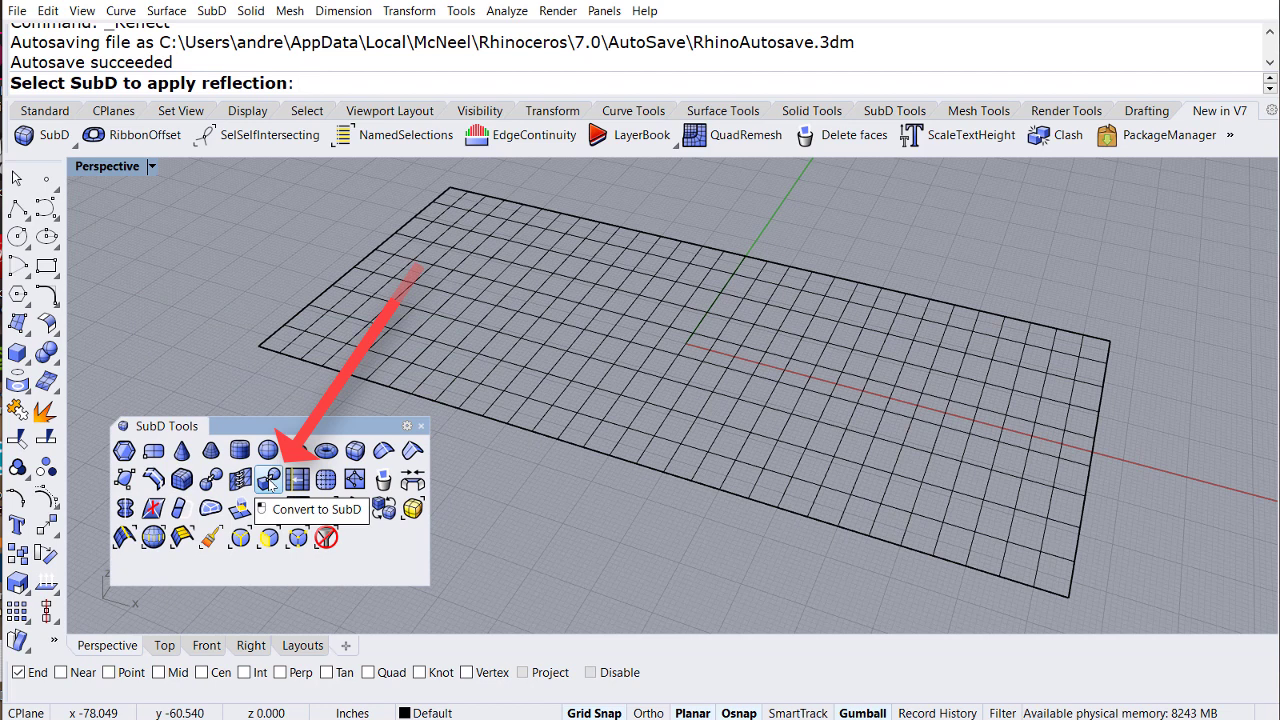
Step: Convert the grid mesh to a SubD, keeping creases and corners
click(270, 482)
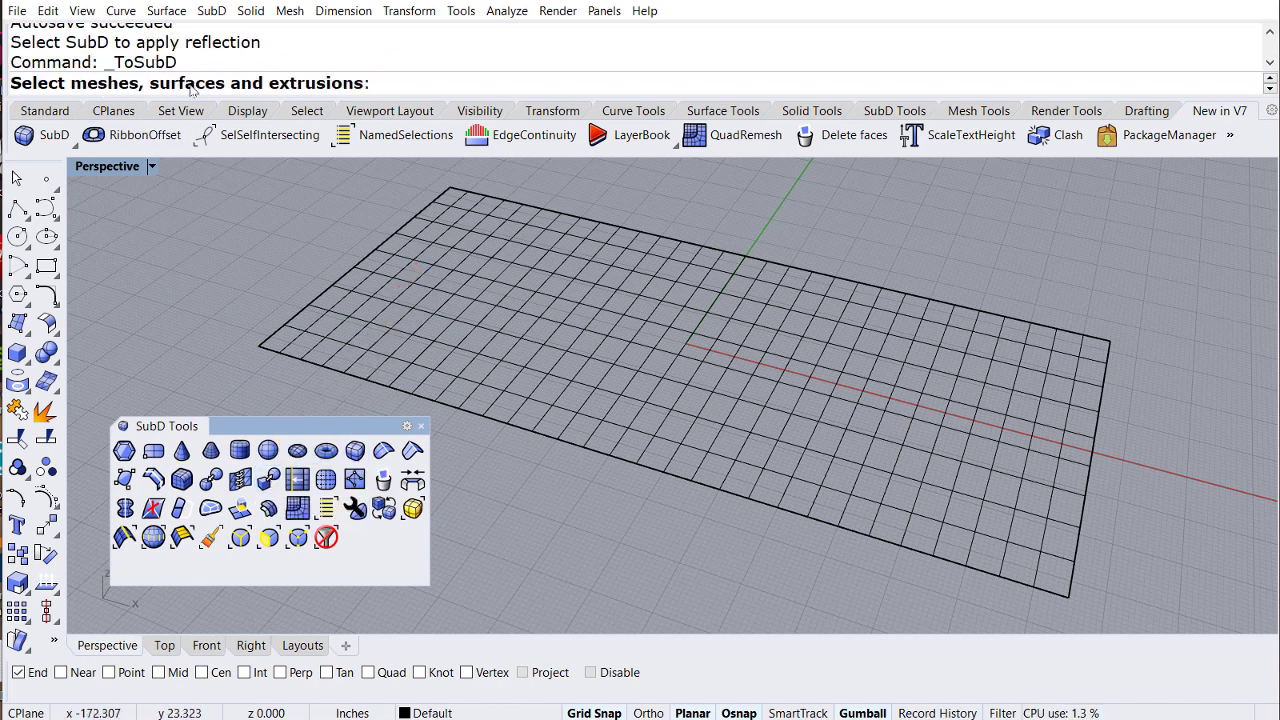
click(551, 348)
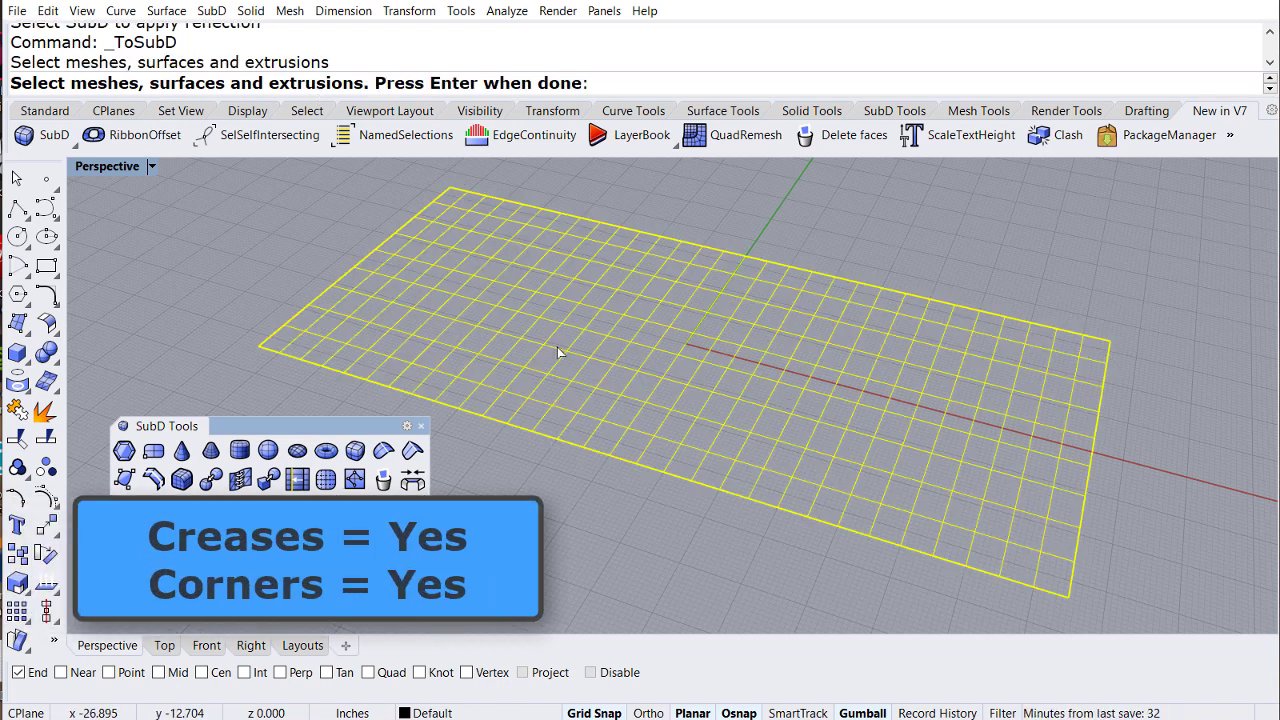
key(Return)
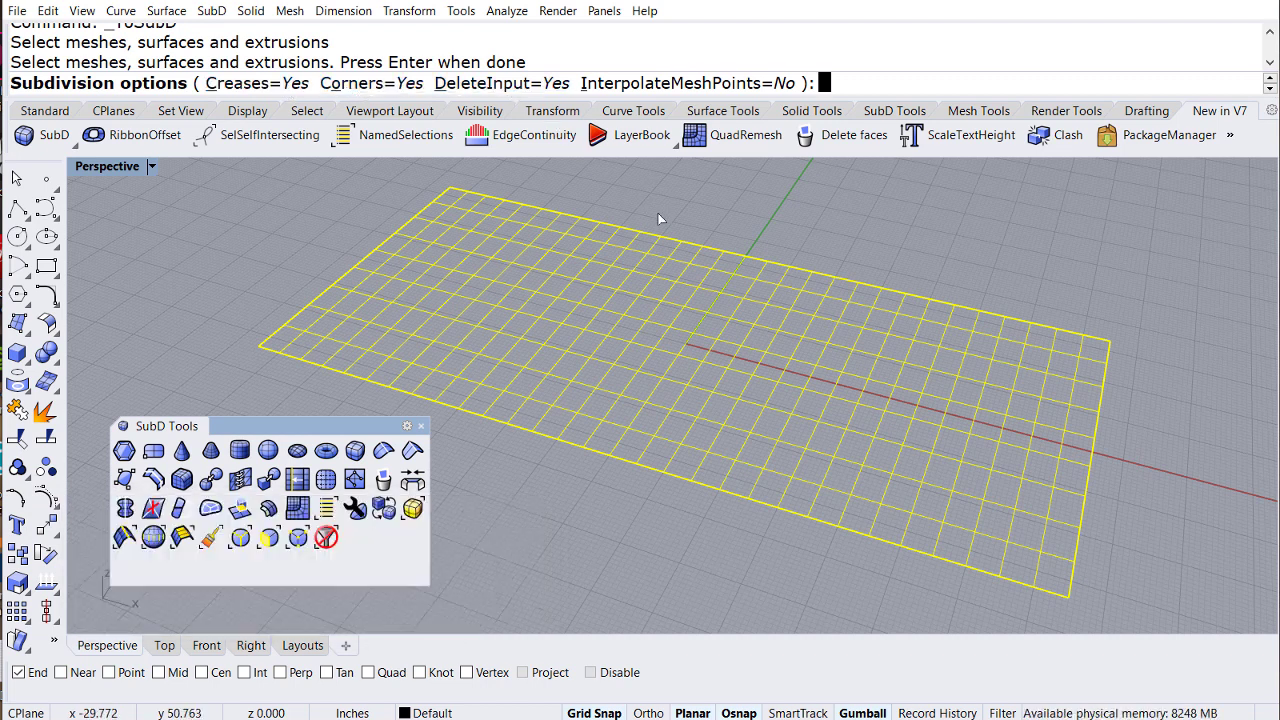
key(Return)
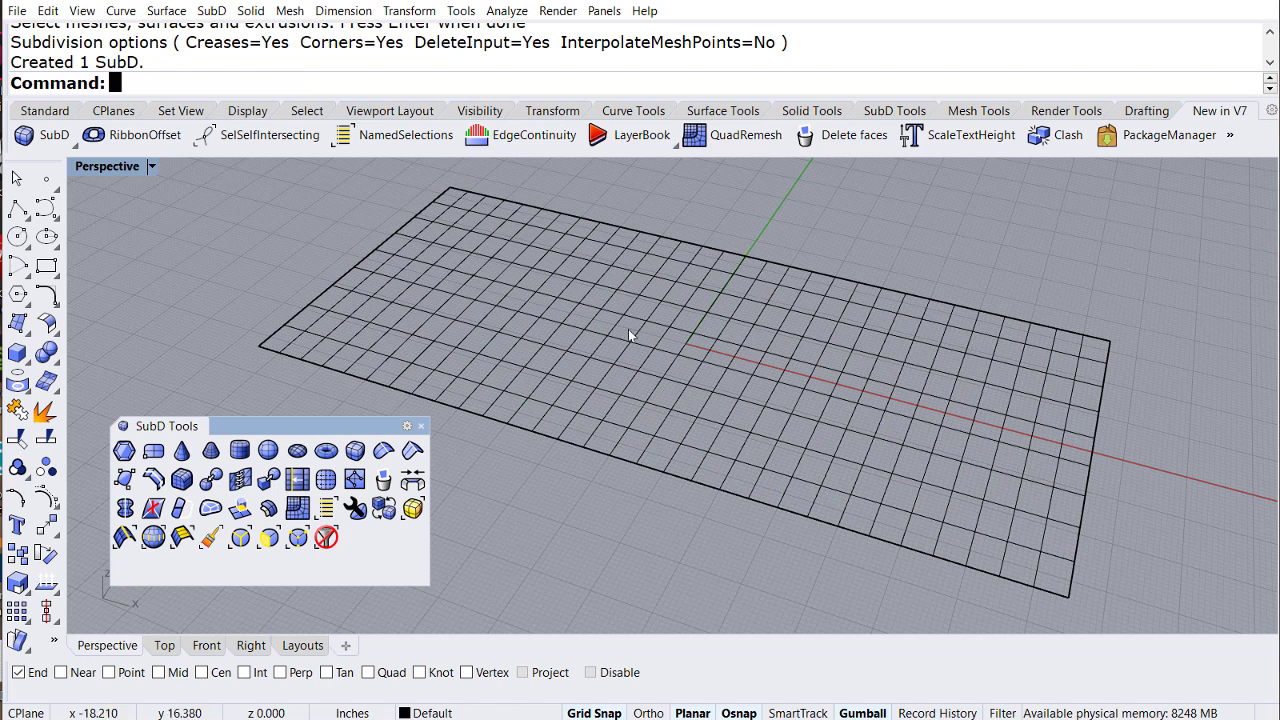
Step: Reflect the SubD plane across the X axis, keeping one half to make it symmetric
click(414, 510)
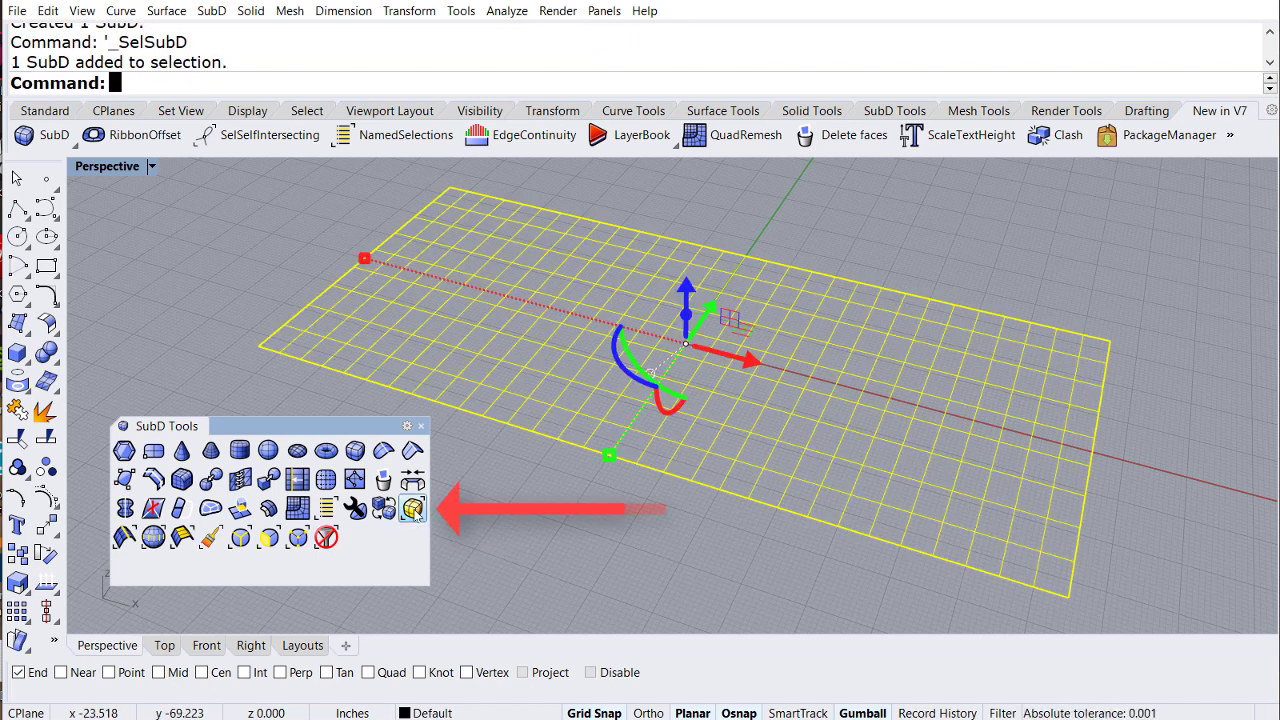
click(488, 531)
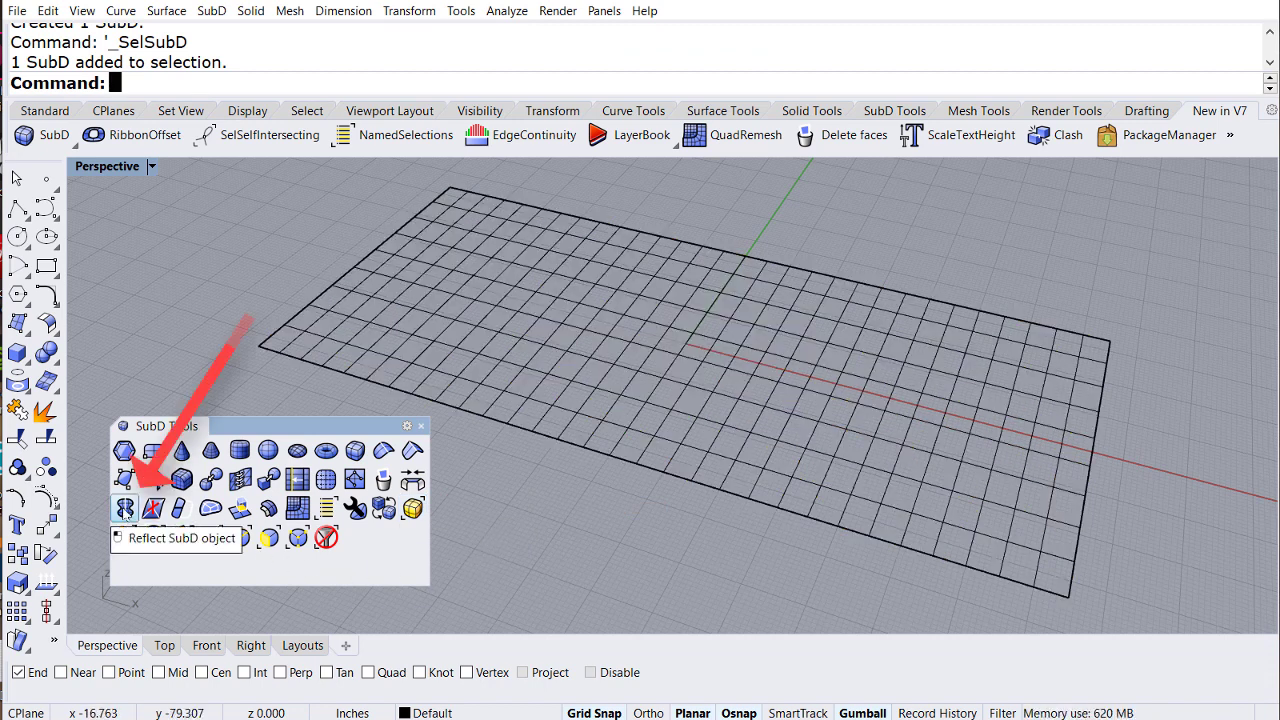
click(124, 508)
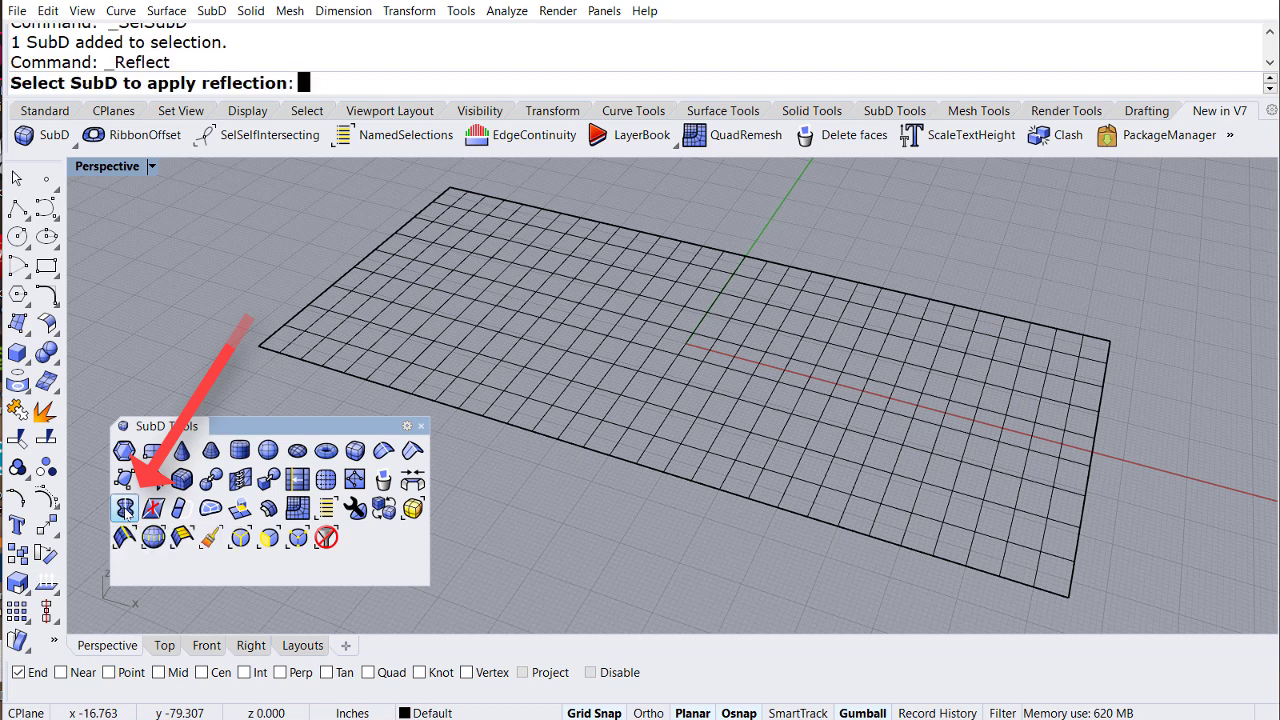
click(376, 325)
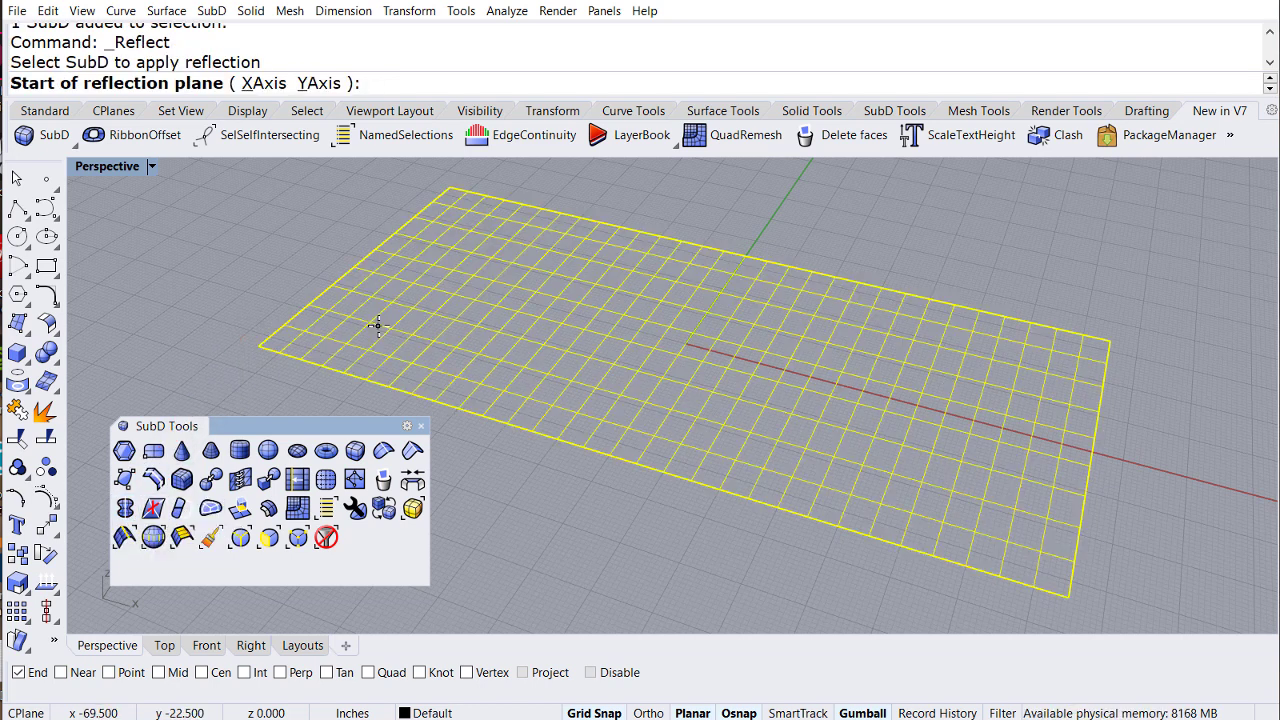
click(263, 84)
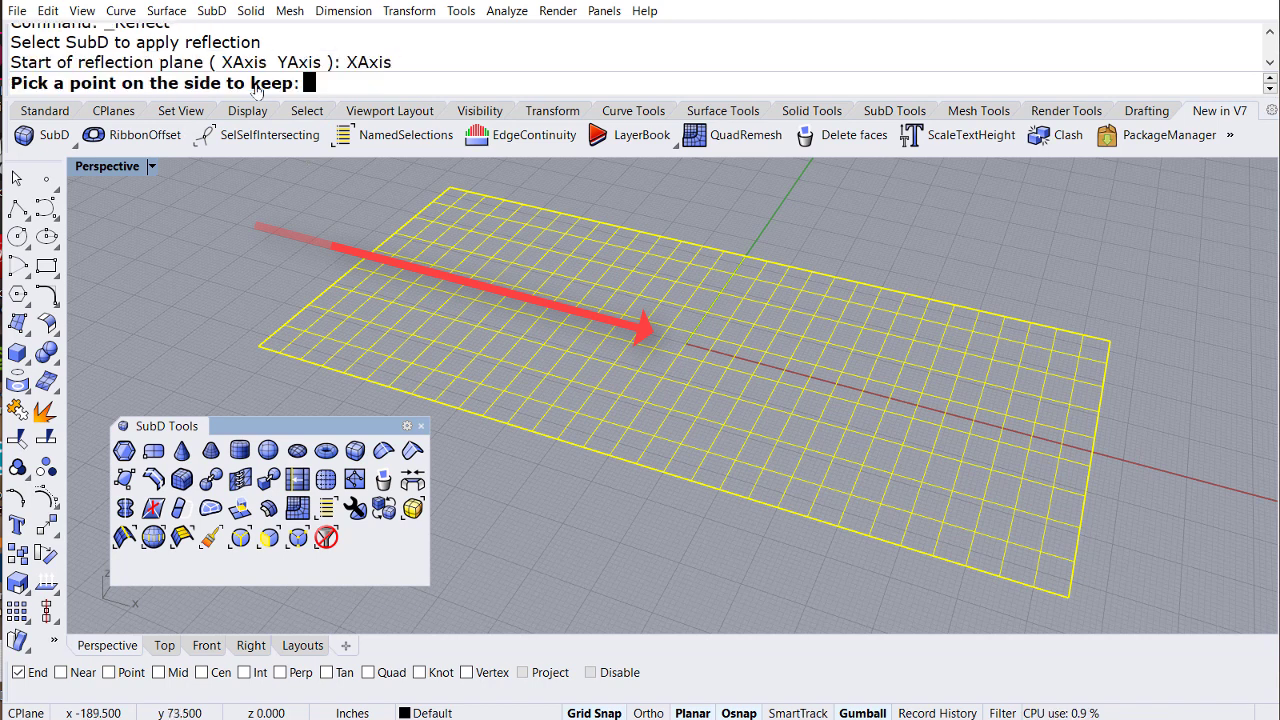
click(673, 502)
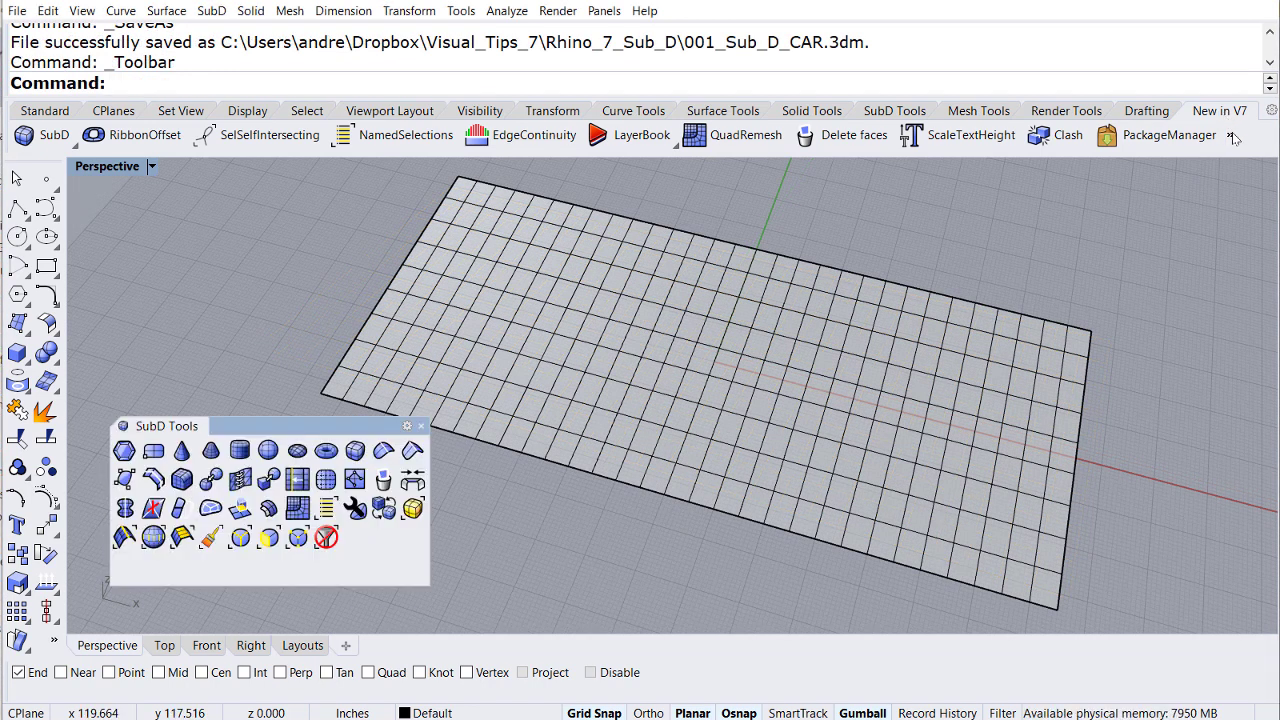
Step: Set soft transform to Enable=Yes with a 24 in radius and Smooth shape
click(1231, 139)
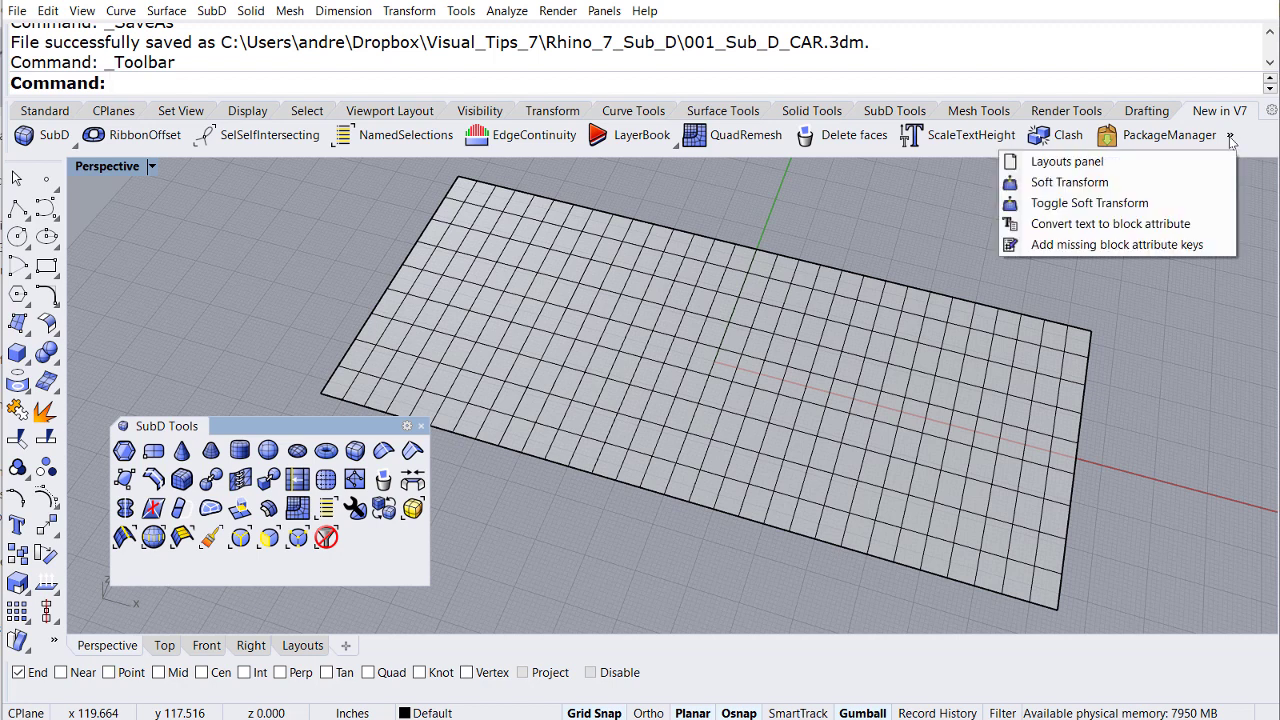
click(1076, 188)
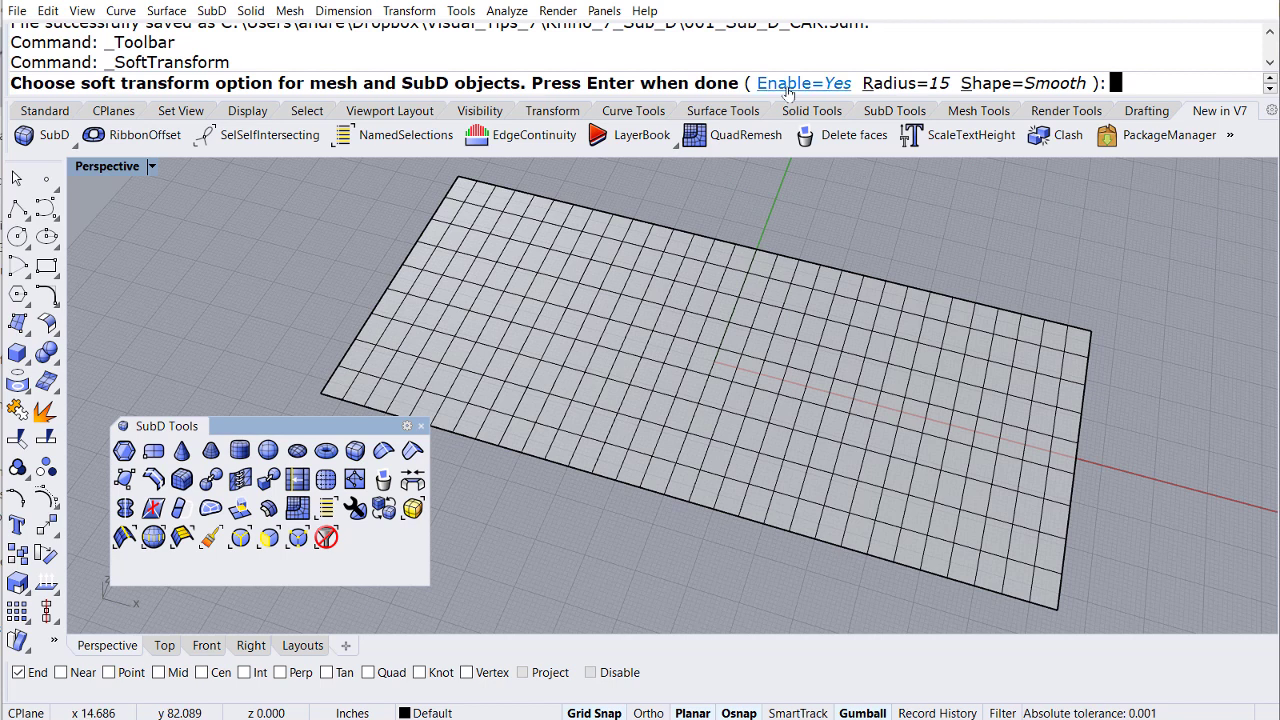
click(905, 85)
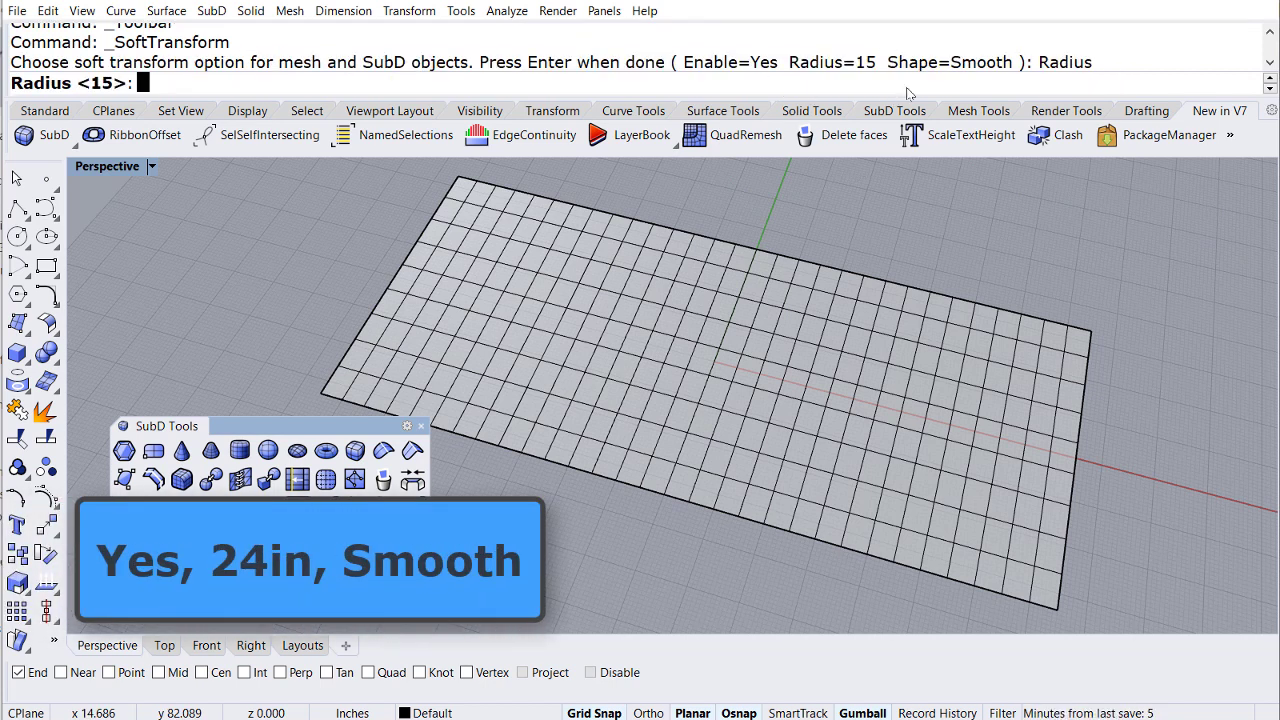
text(24)
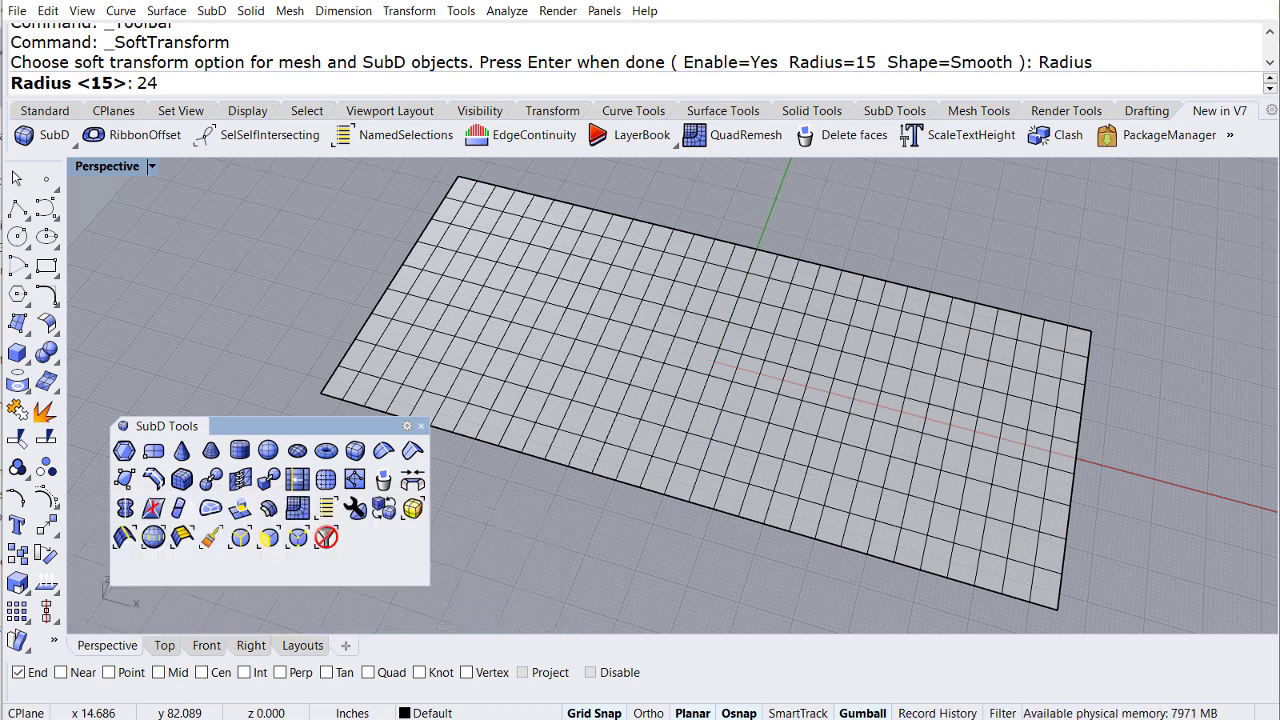
key(Return)
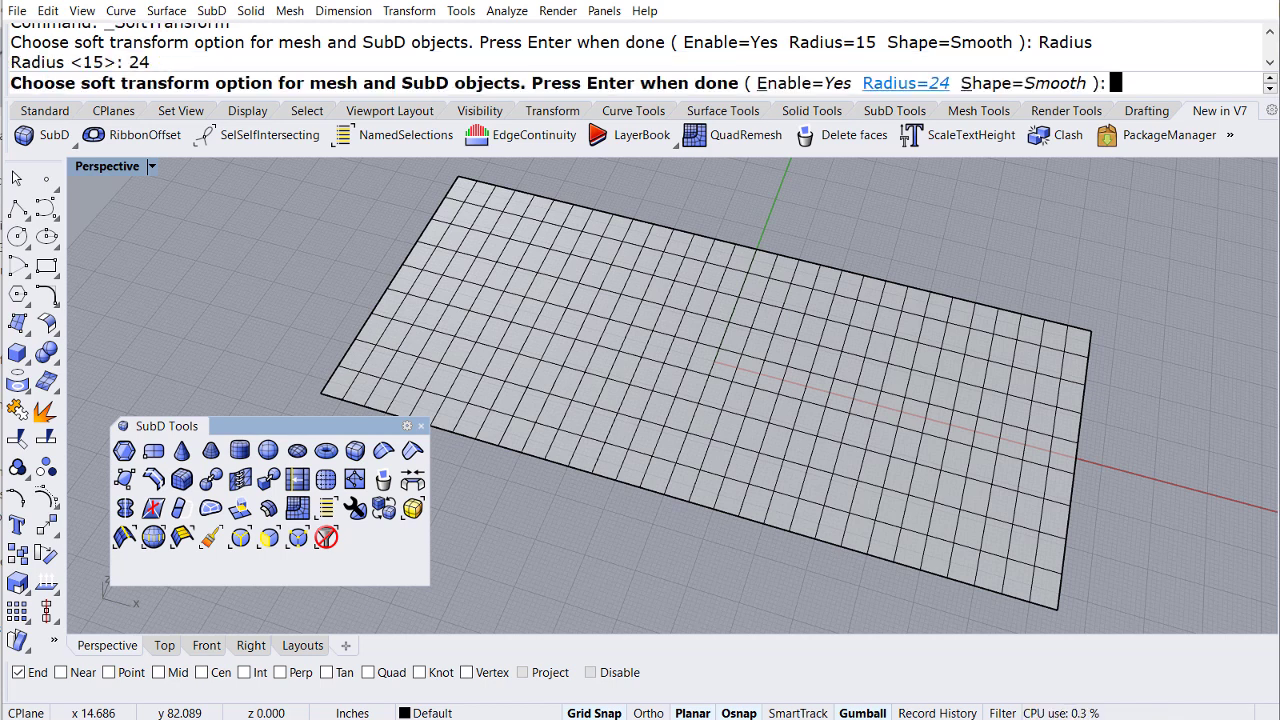
key(Return)
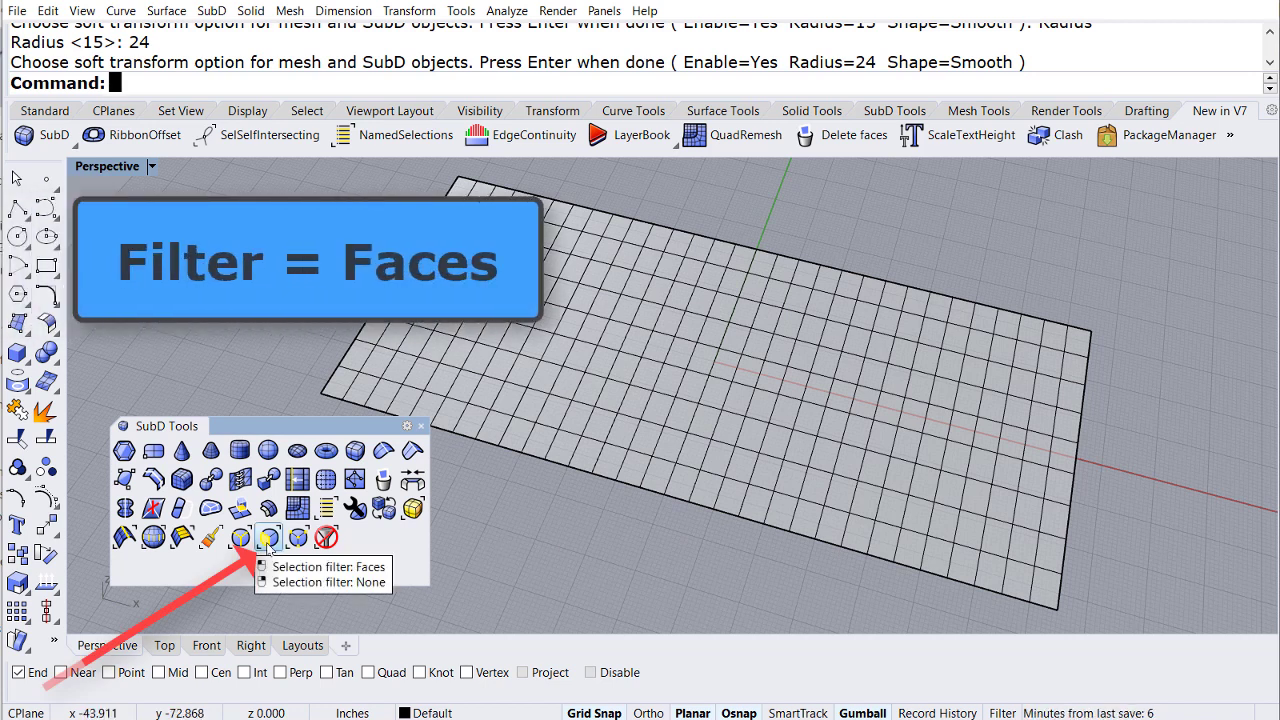
Step: Restrict selection to SubD faces and select five faces along one end edge
click(268, 540)
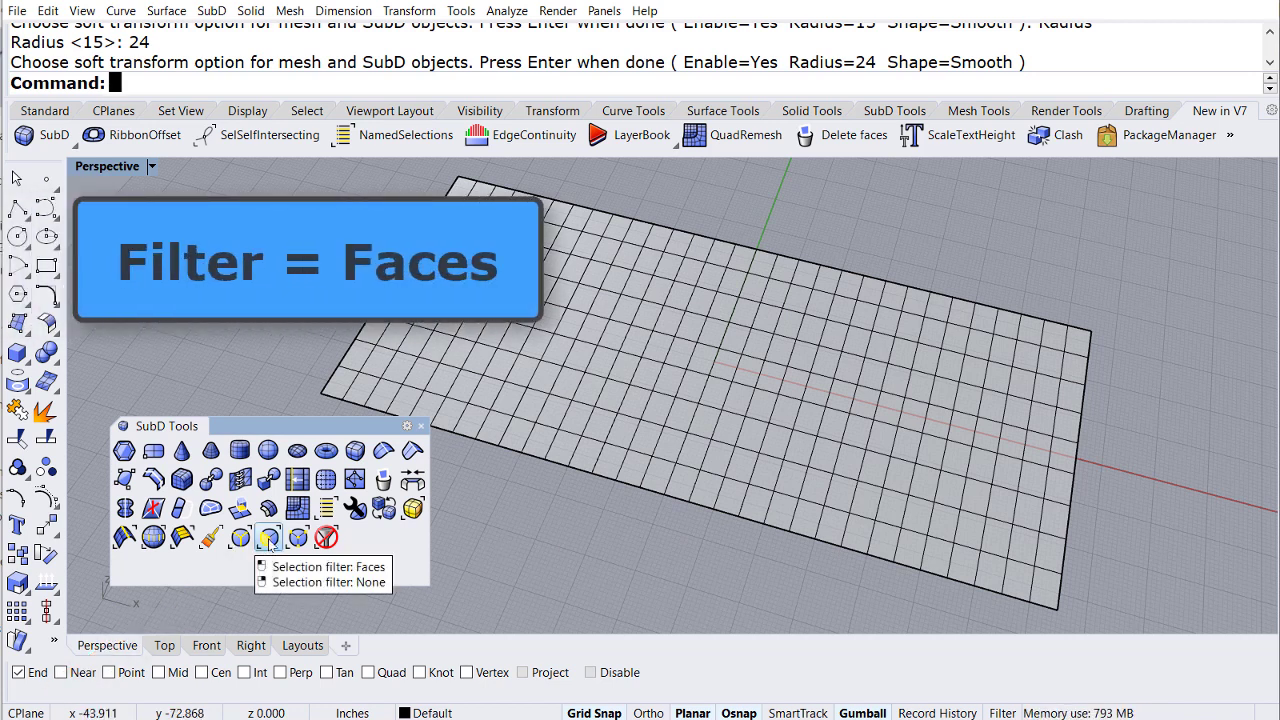
click(341, 383)
scroll(355, 407, up, 4)
shift+click(413, 398)
shift+click(440, 402)
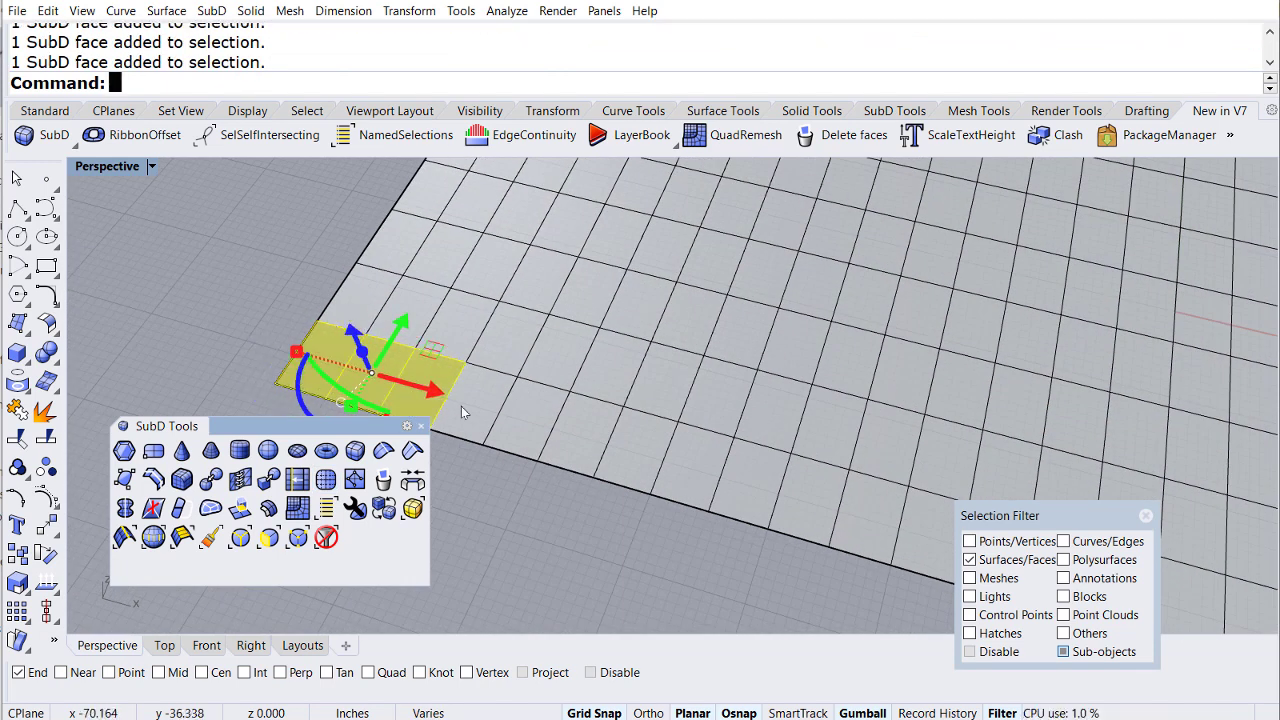
shift+click(461, 406)
shift+click(521, 425)
scroll(560, 509, down, 3)
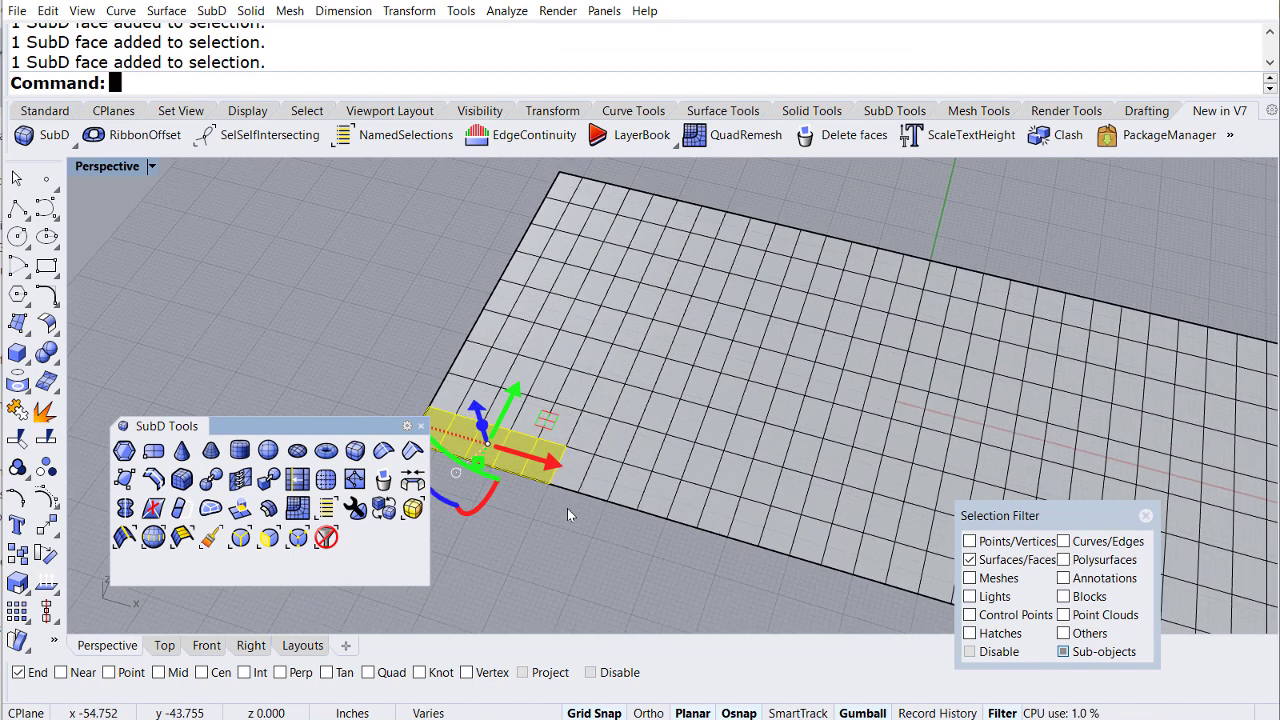
Step: Lift the selected end faces 9.5 in along Z so that end curls upward
right_drag(567, 514, 479, 380)
drag(479, 380, 484, 265)
right_drag(484, 265, 454, 275)
click(399, 269)
scroll(454, 275, down, 3)
right_drag(617, 358, 701, 394)
scroll(731, 377, up, 2)
scroll(744, 376, up, 3)
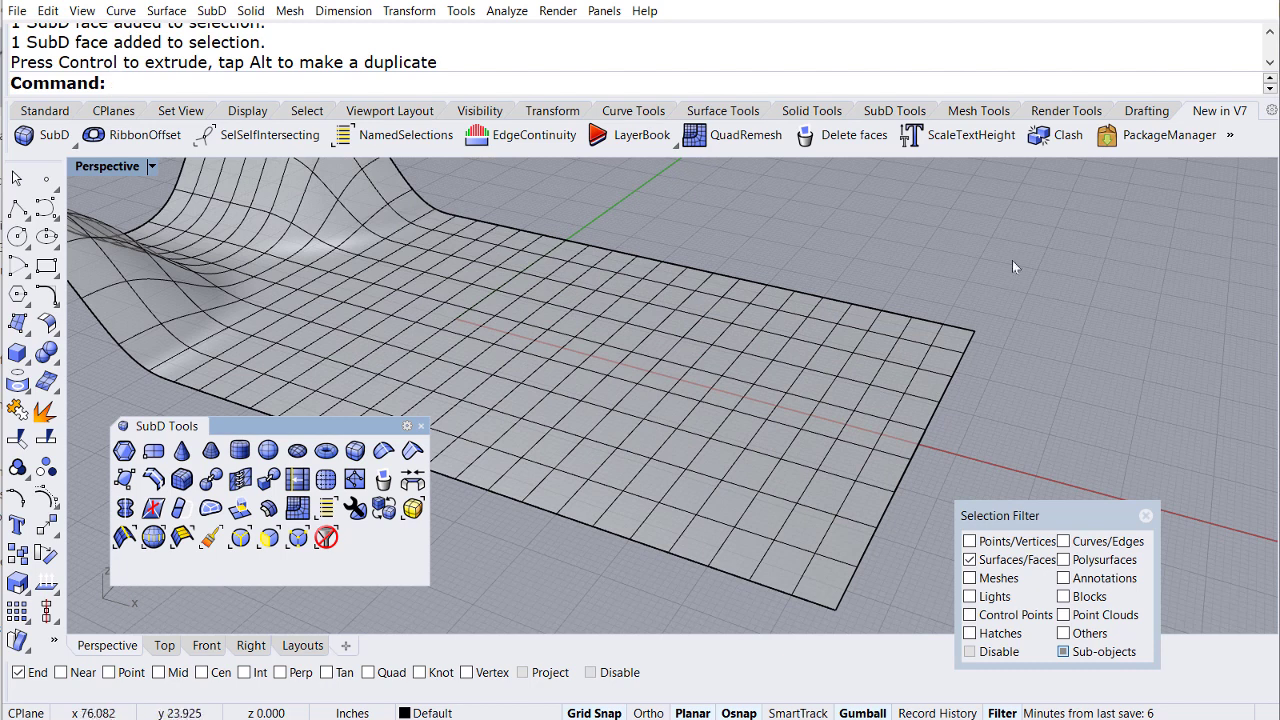
Step: Reduce the soft-transform radius to 12 in
click(1231, 138)
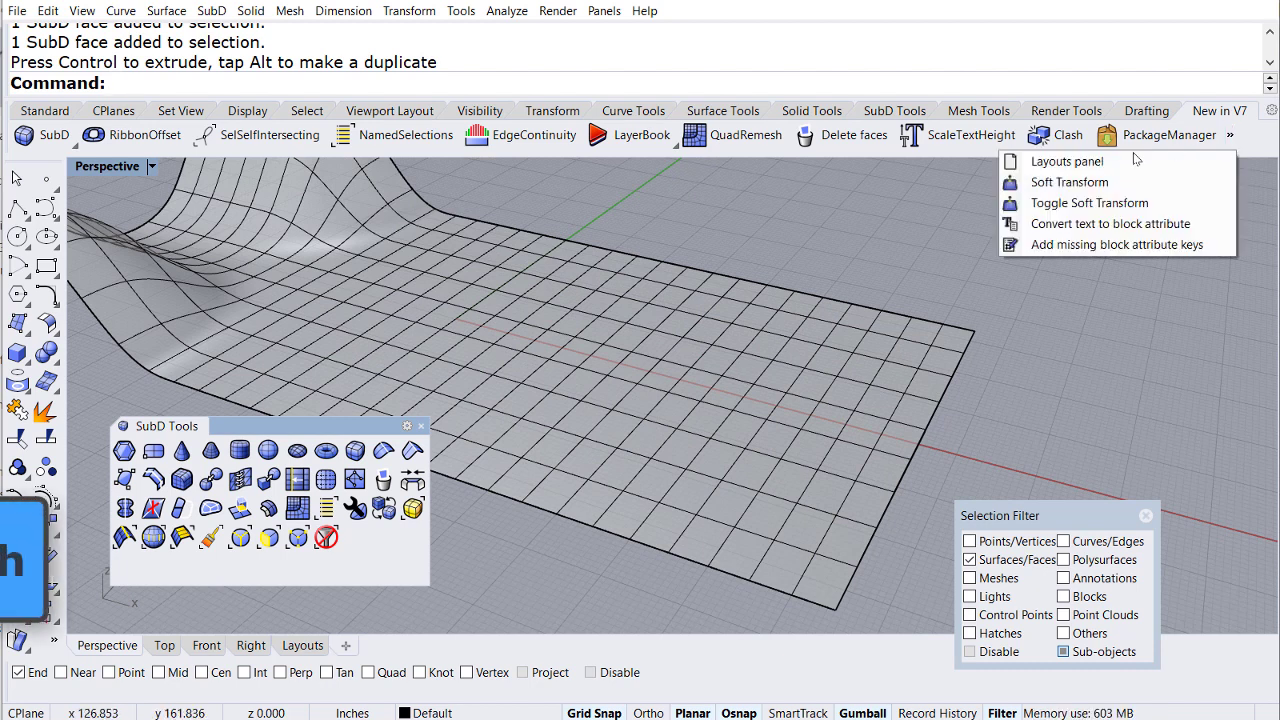
click(1046, 184)
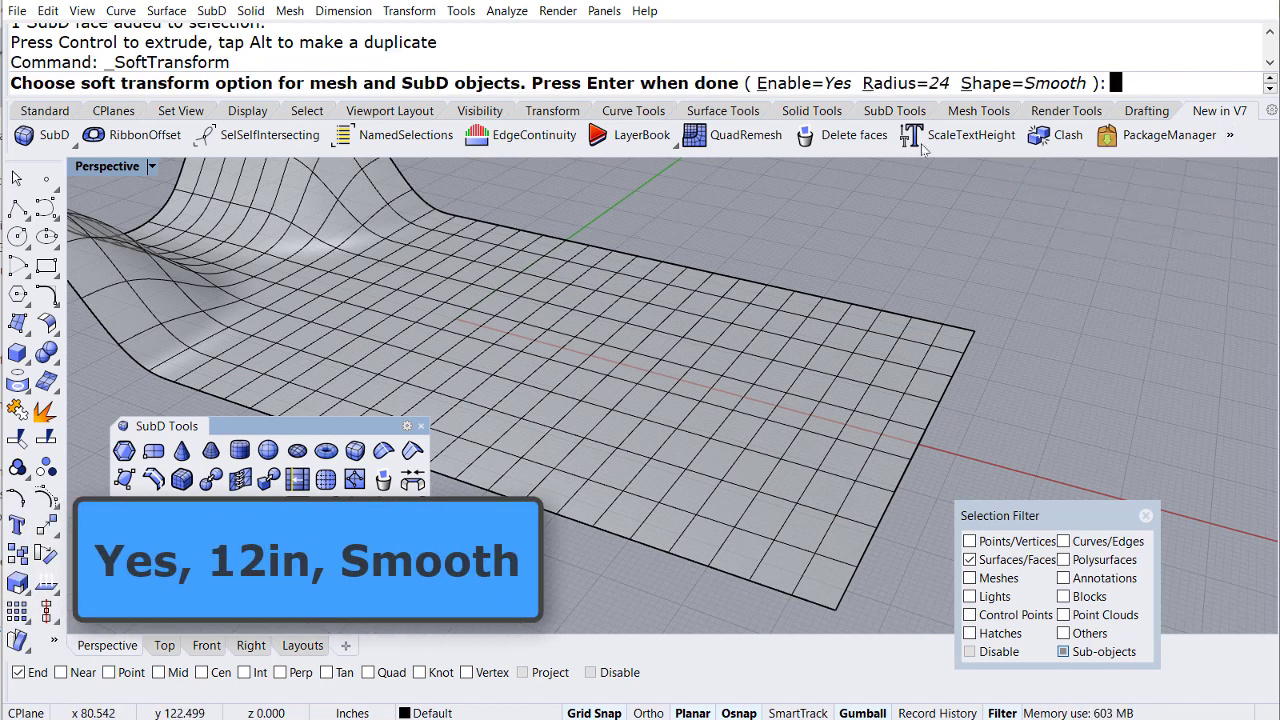
click(897, 84)
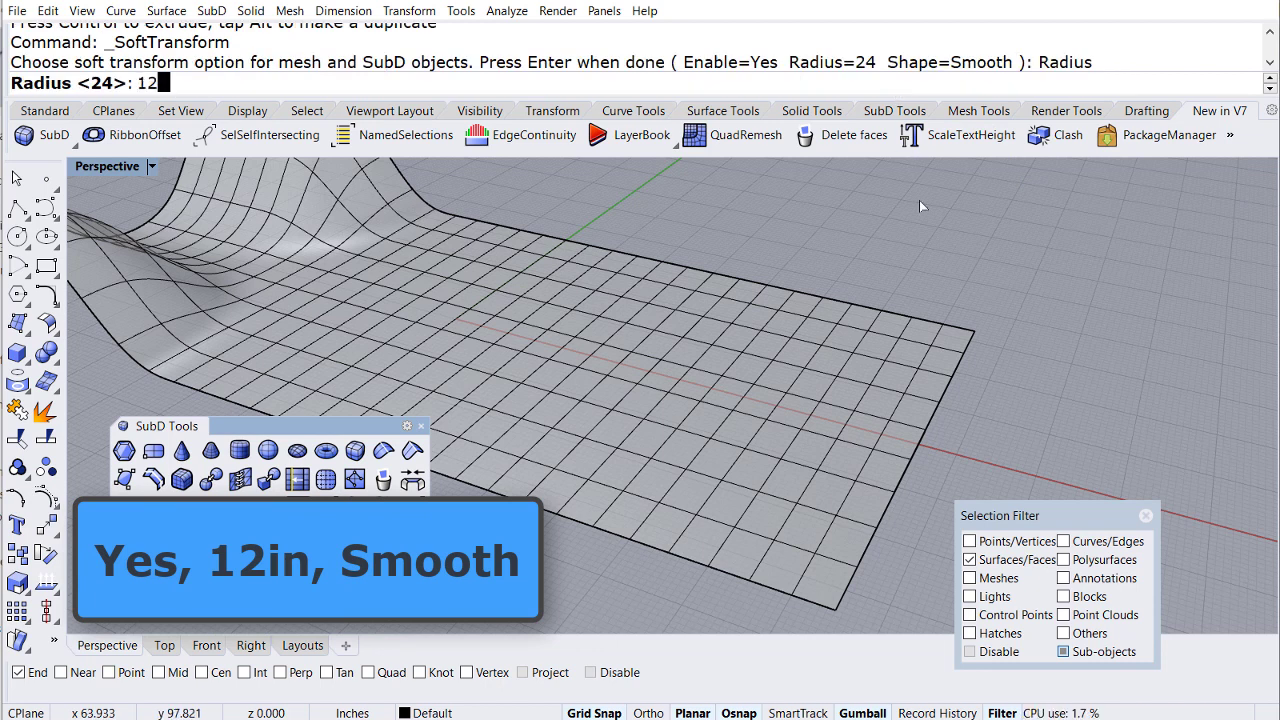
key(Return)
key(Return)
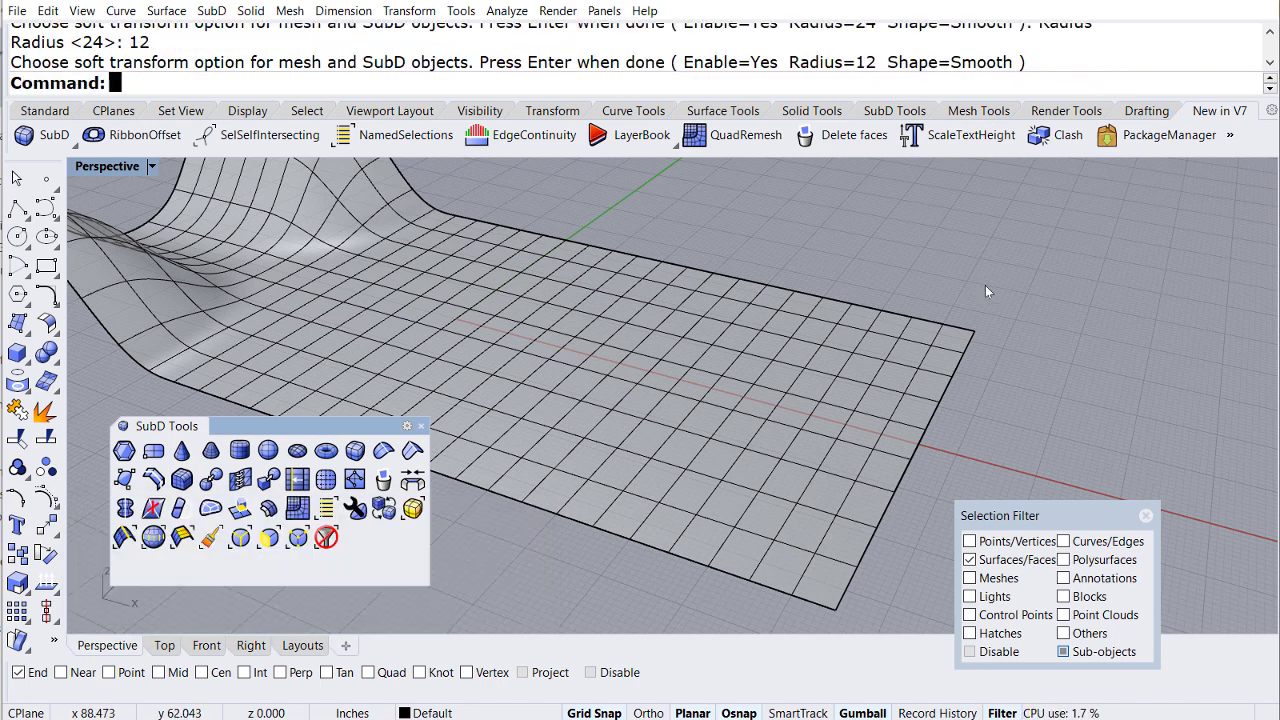
Step: Raise three adjacent faces near the front edge 6.5 in
click(622, 522)
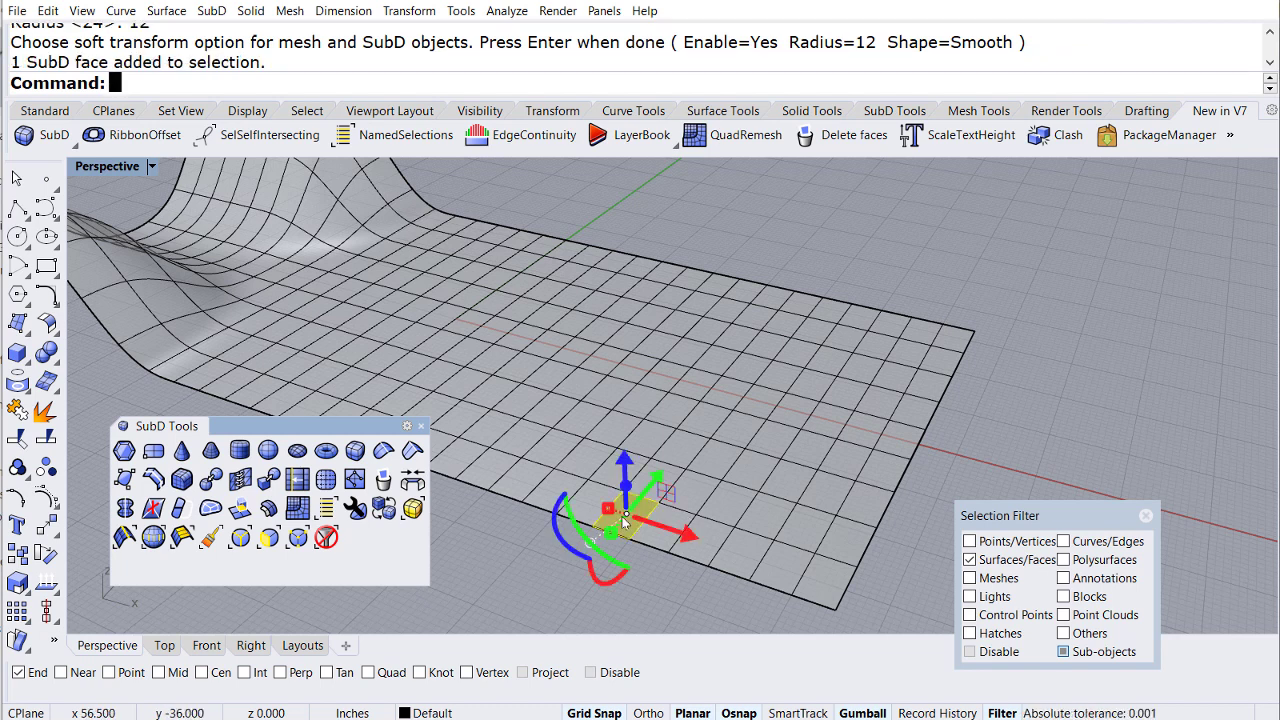
ctrl+shift+click(654, 537)
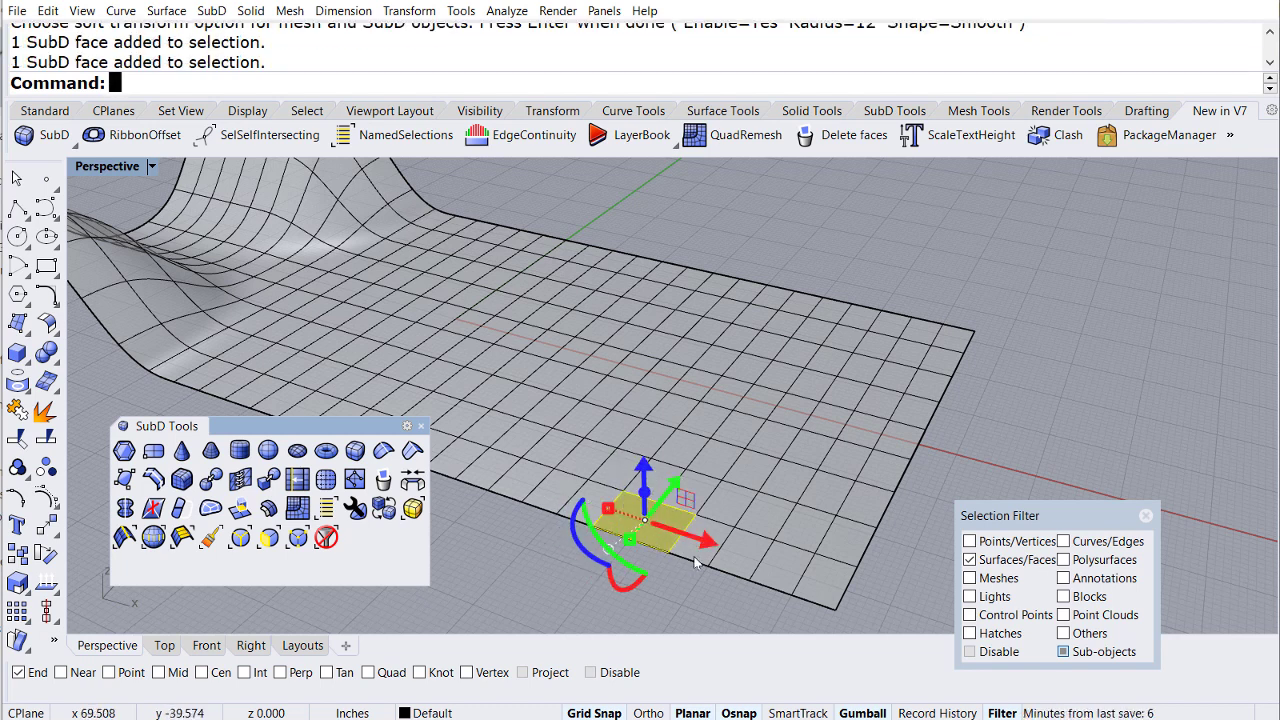
ctrl+shift+click(690, 551)
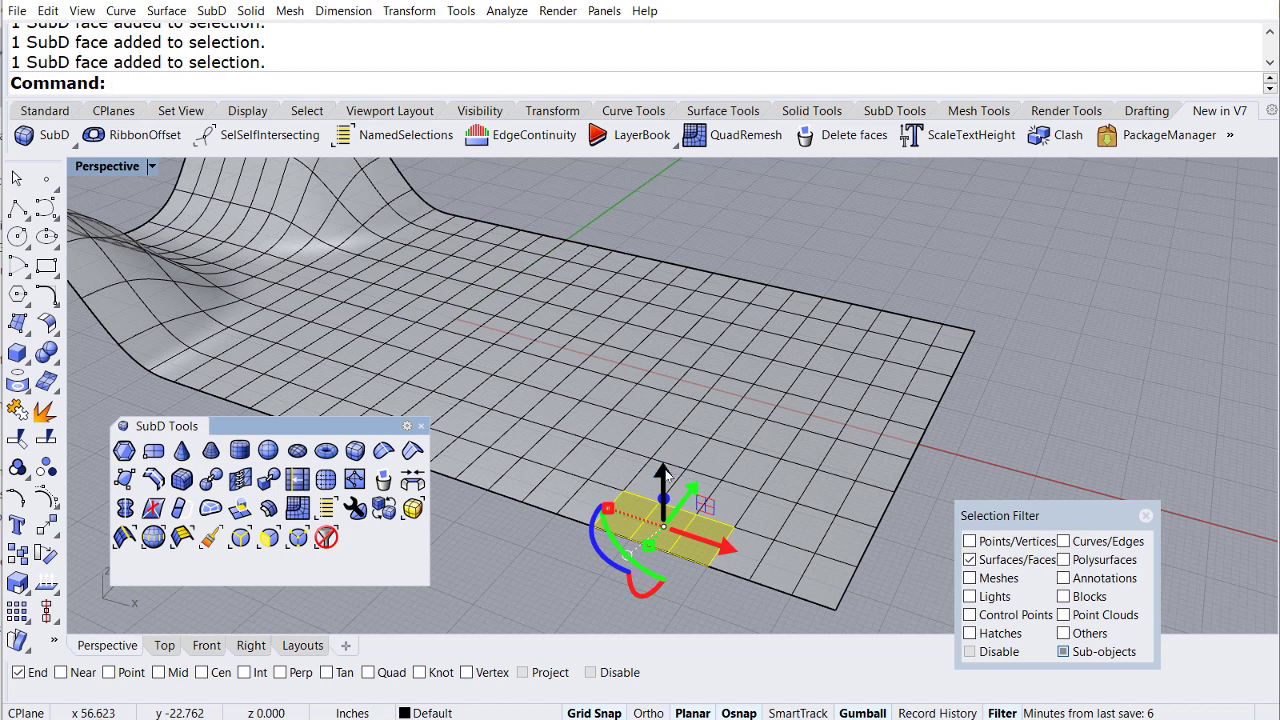
drag(667, 479, 664, 409)
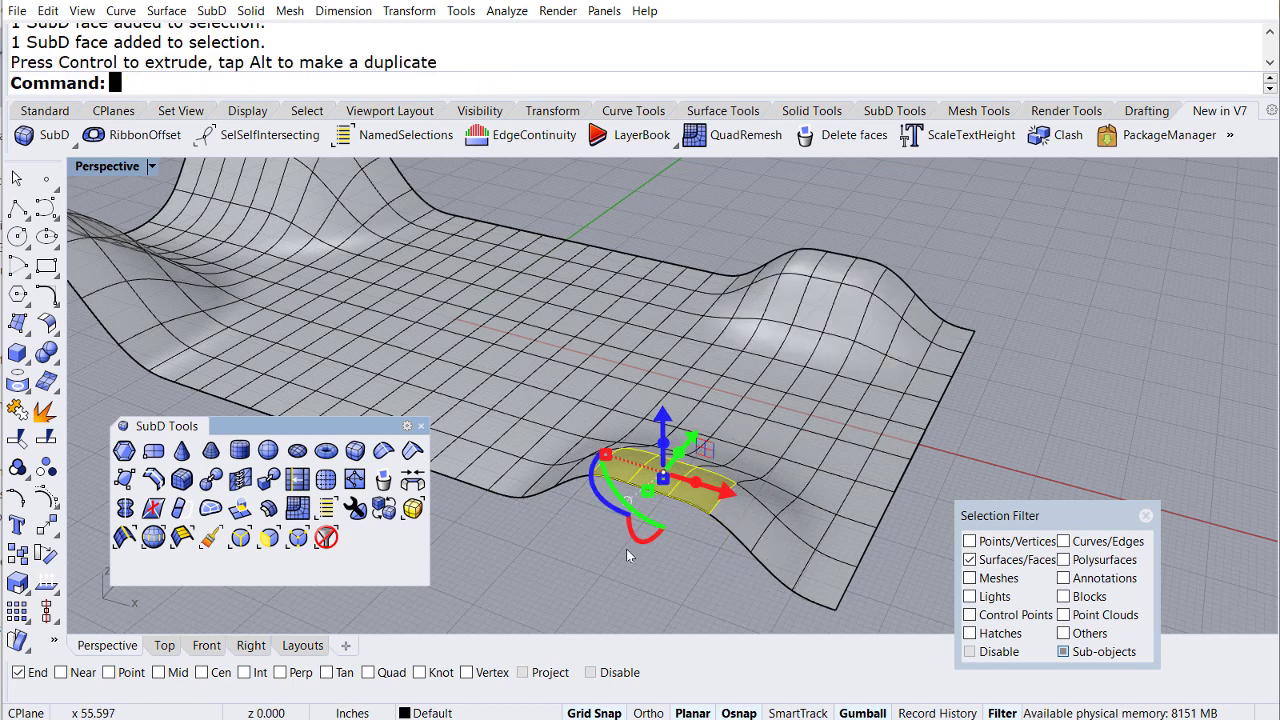
click(625, 613)
Step: Raise a single face into a 7 in hump, then turn off the faces-only filter
ctrl+shift+click(660, 477)
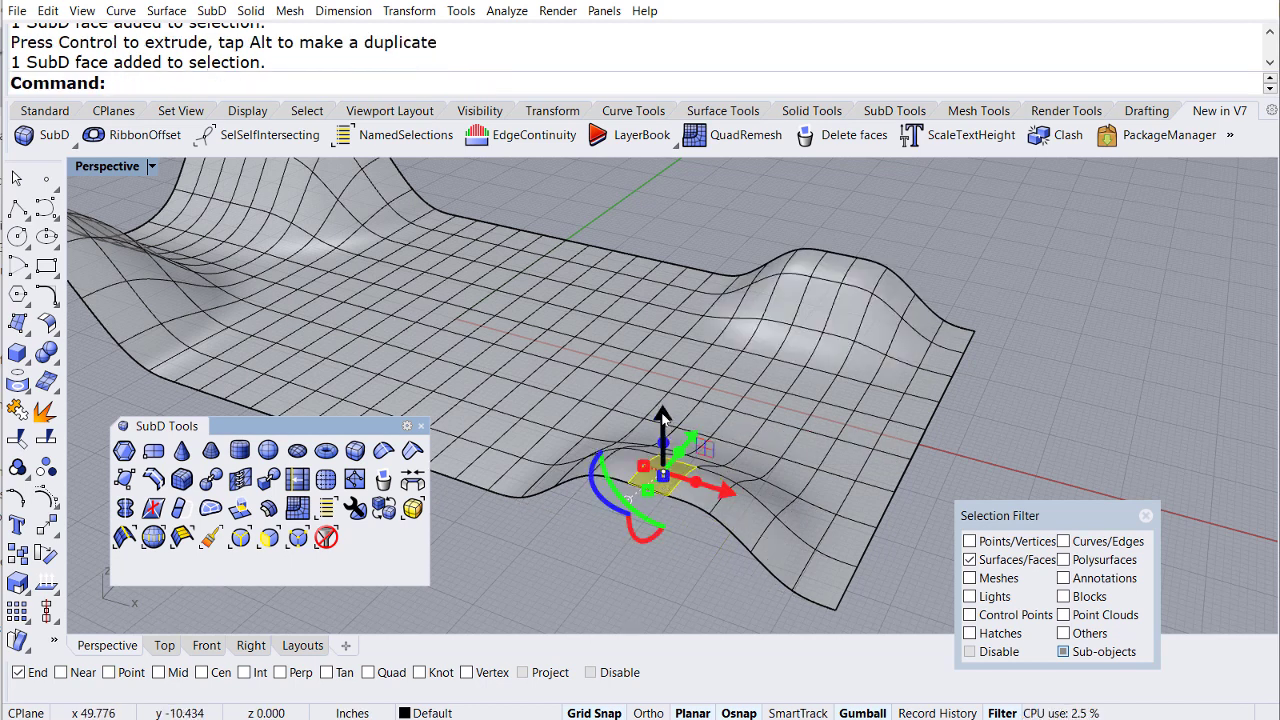
drag(663, 416, 668, 368)
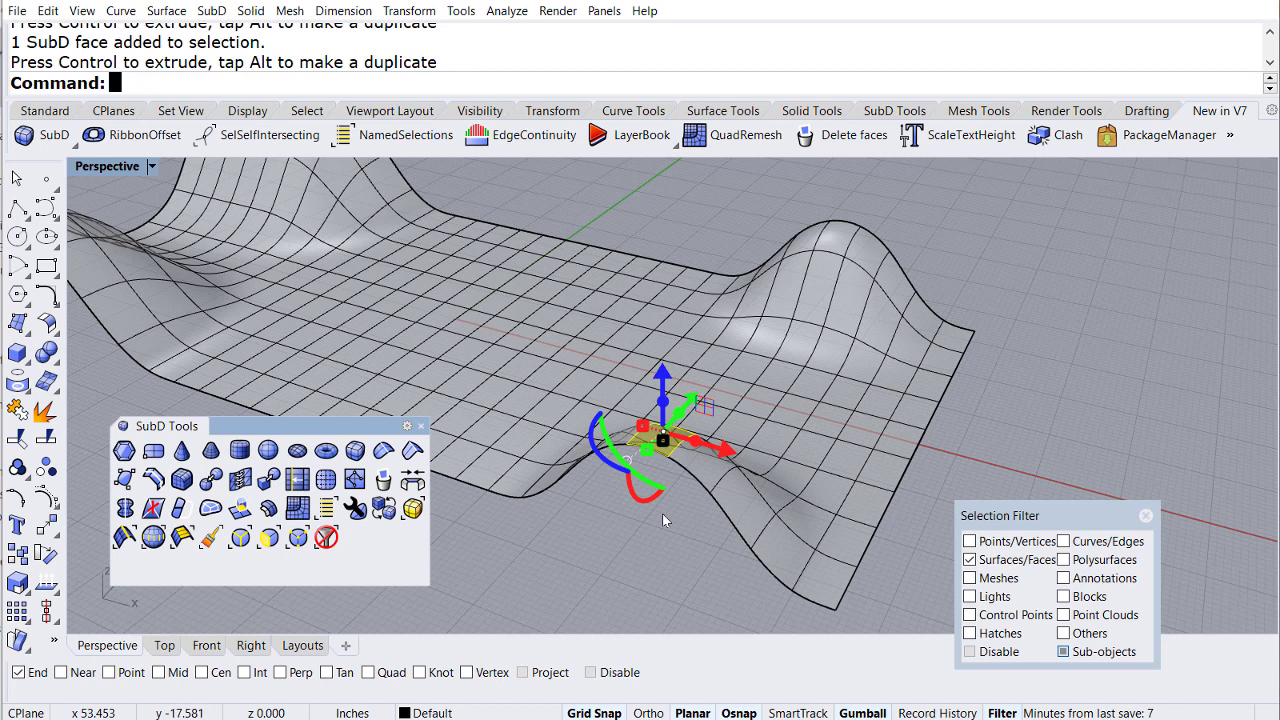
click(709, 590)
scroll(711, 570, down, 3)
scroll(840, 437, down, 3)
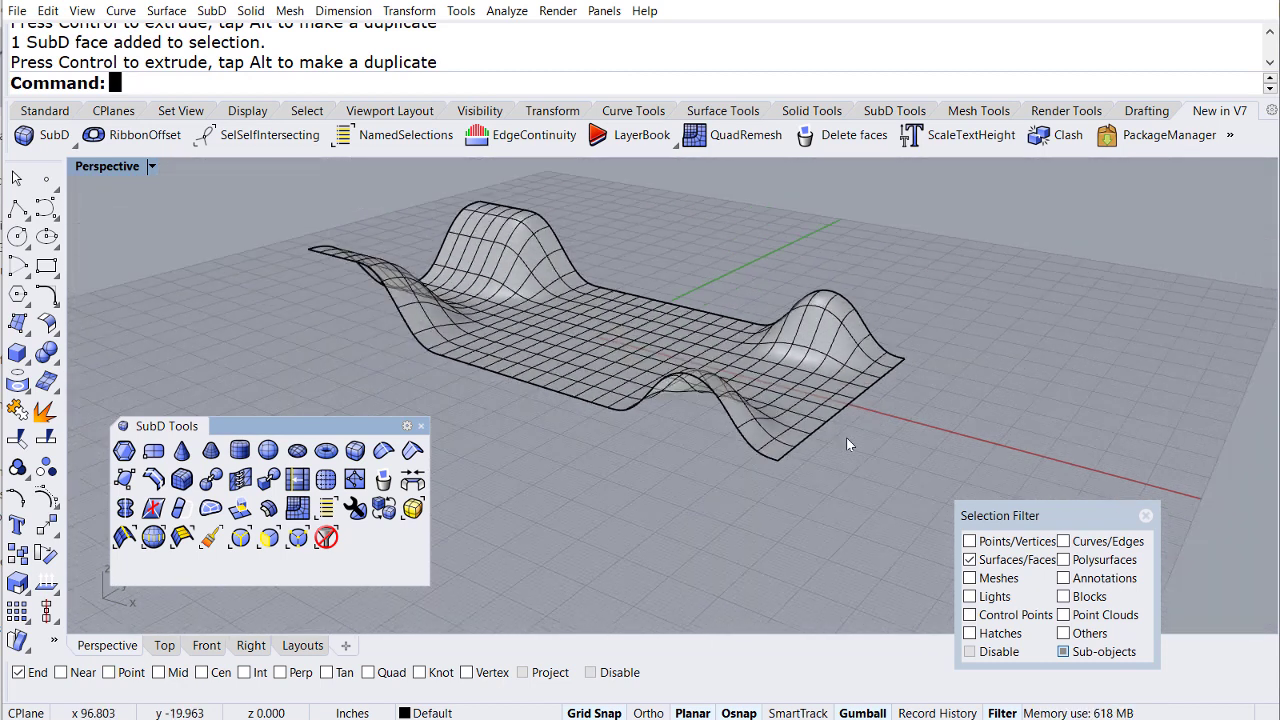
right_drag(848, 438, 905, 472)
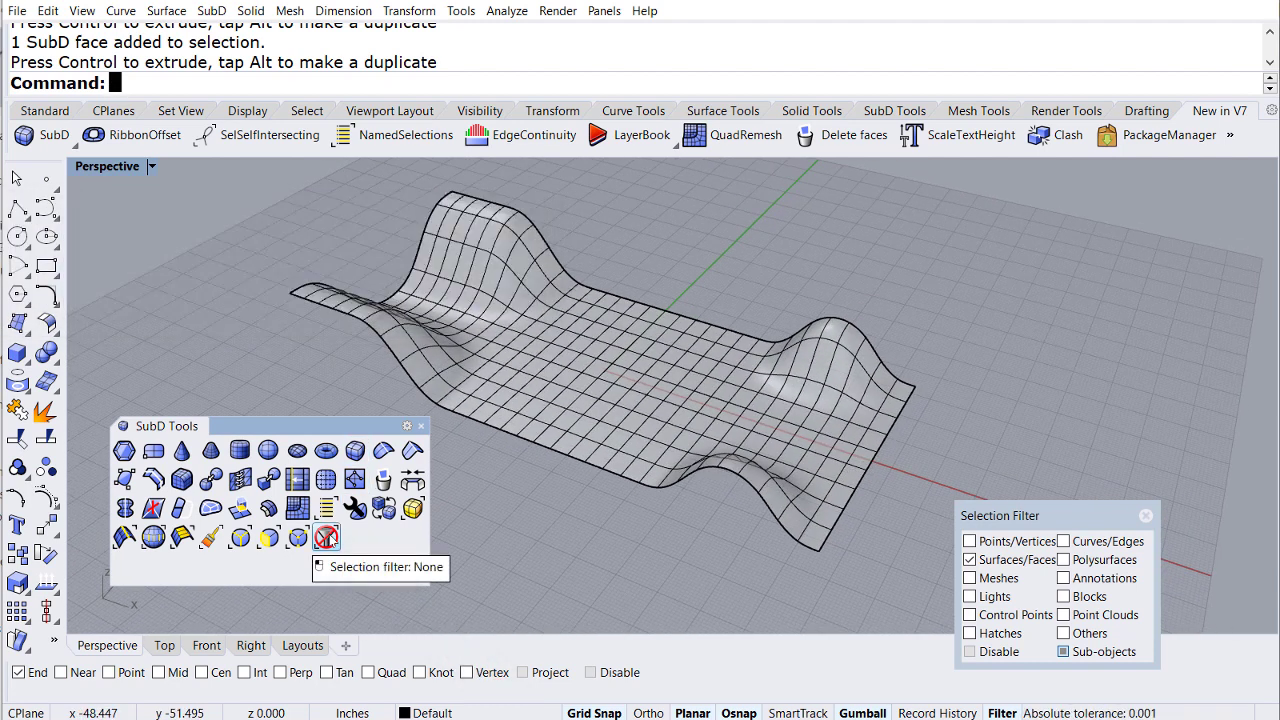
click(326, 537)
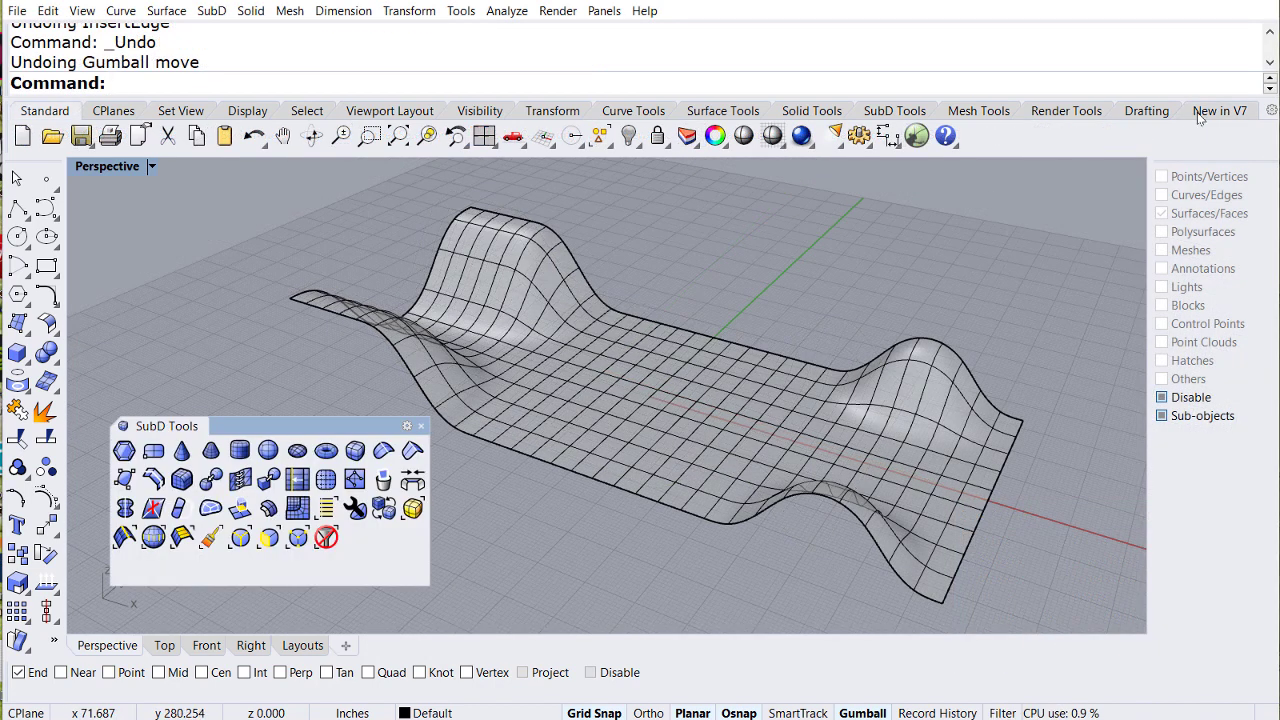
Step: Change the soft-transform radius to 32 in
click(1200, 116)
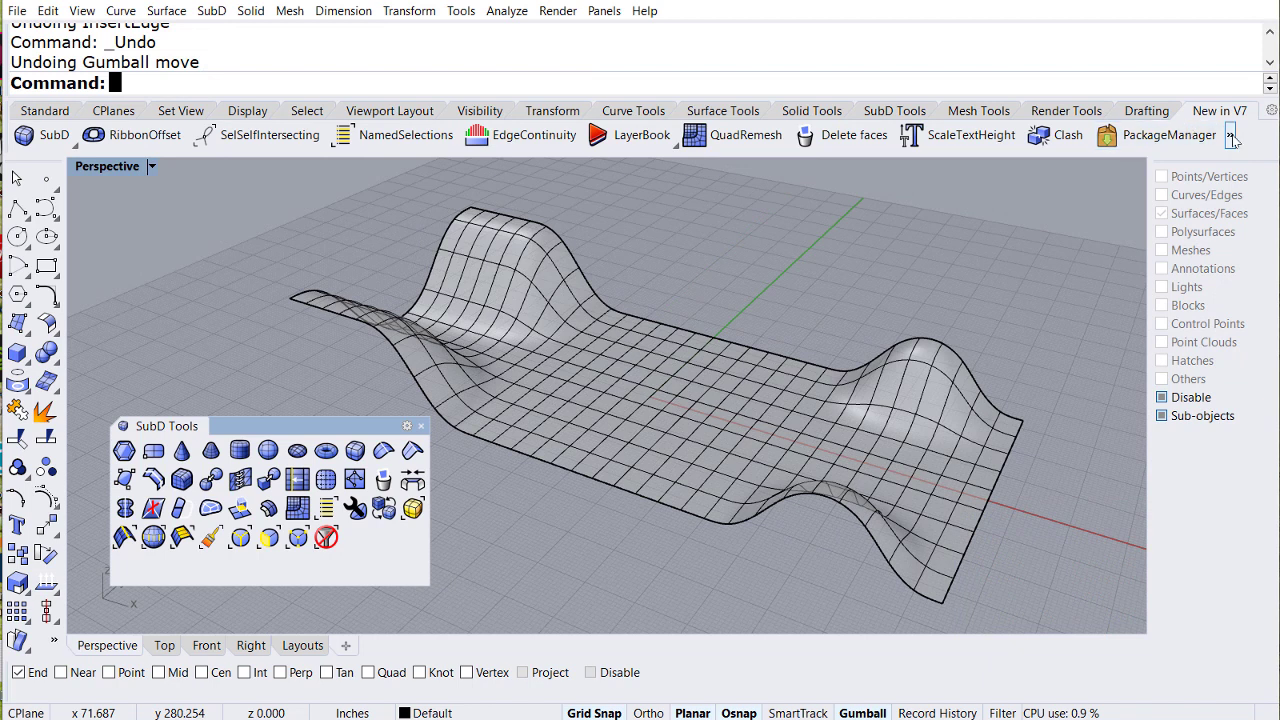
click(1230, 134)
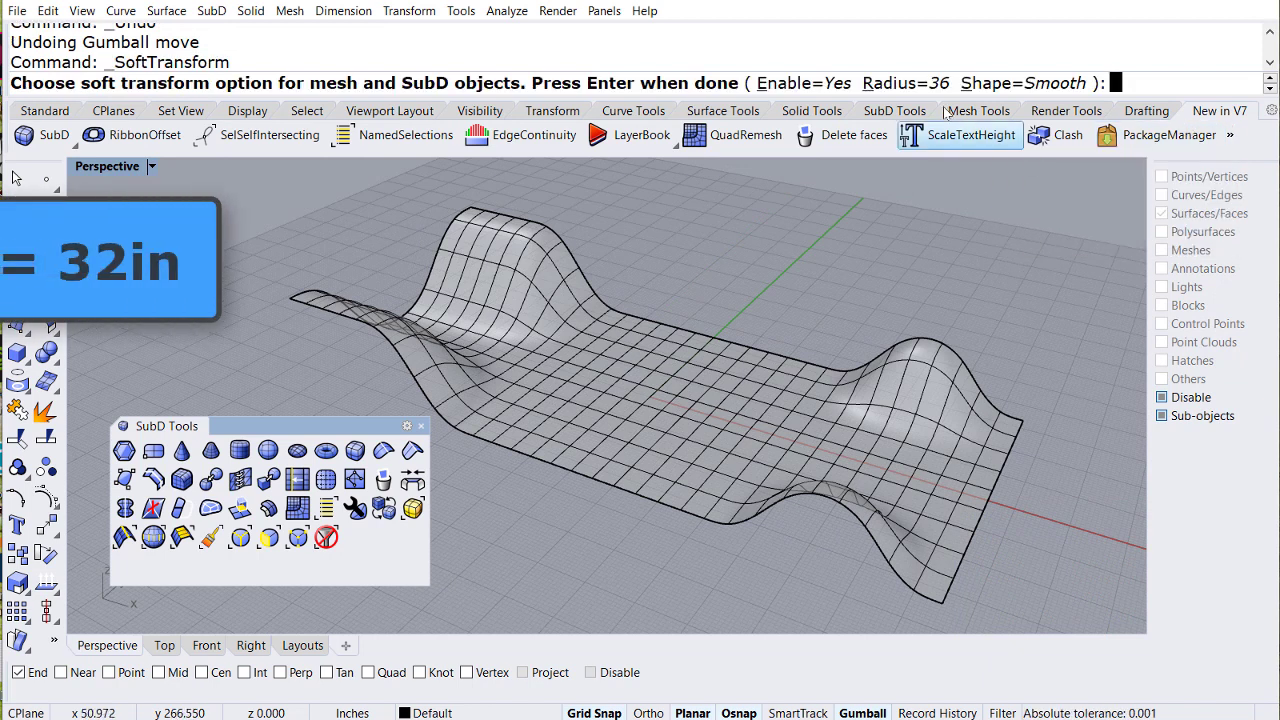
click(905, 83)
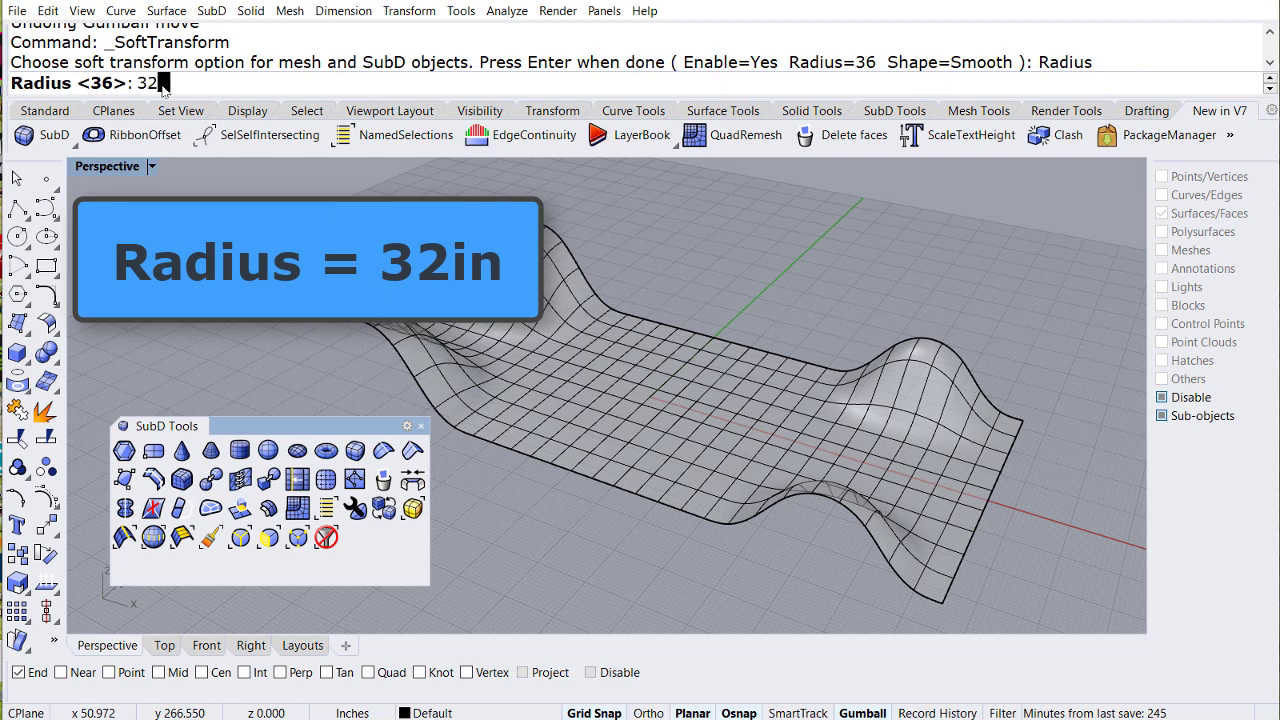
key(Return)
key(Return)
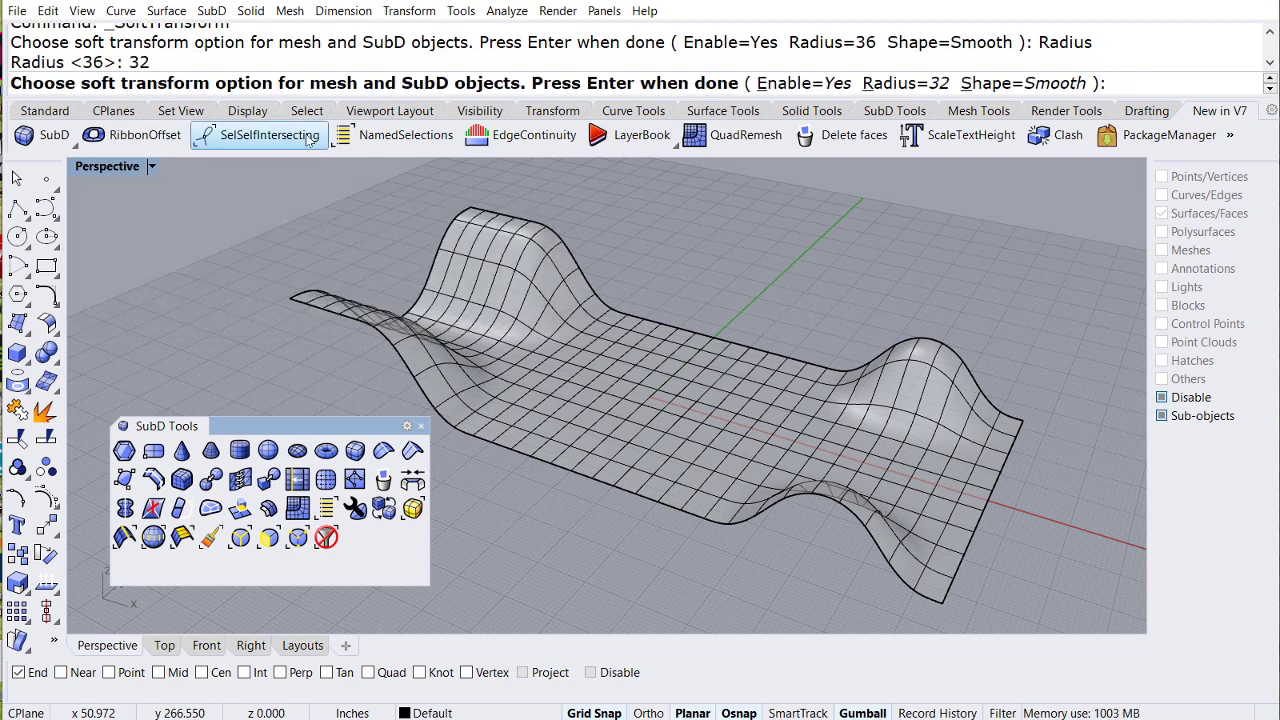
Step: With the edge filter on, pull one near-end edge 11.5 in outward along X
right_drag(985, 528, 830, 515)
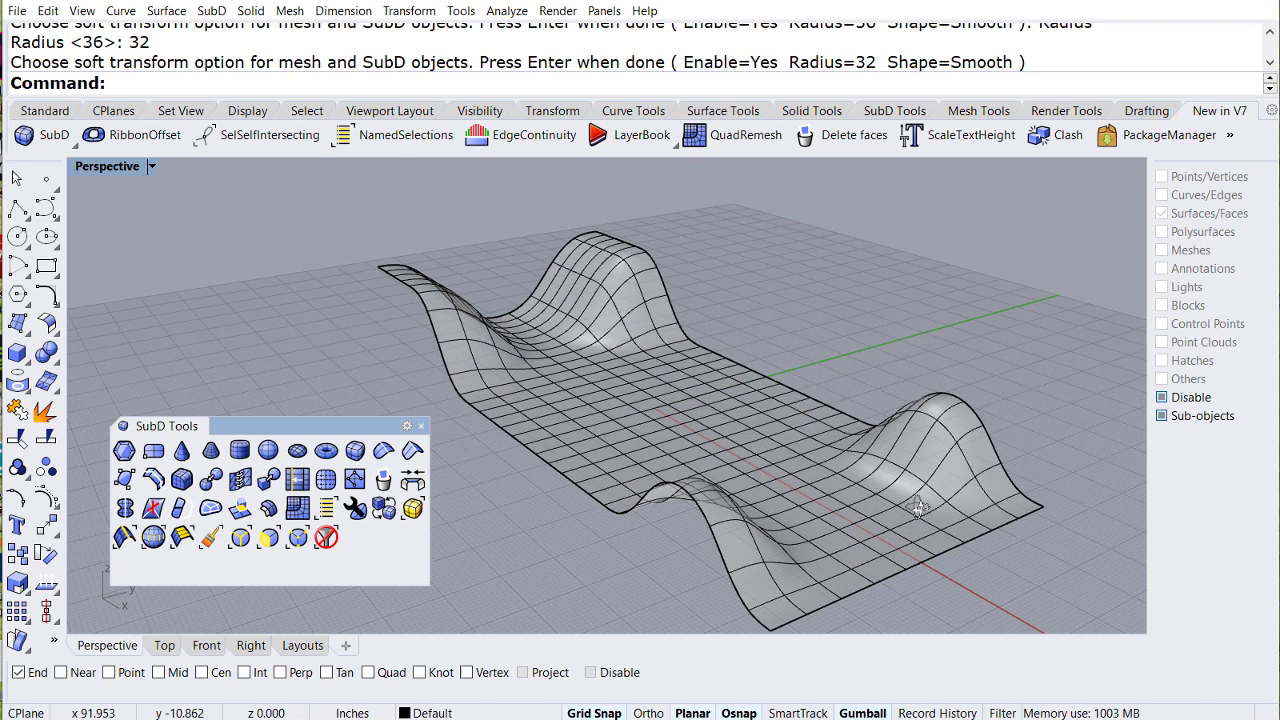
click(241, 539)
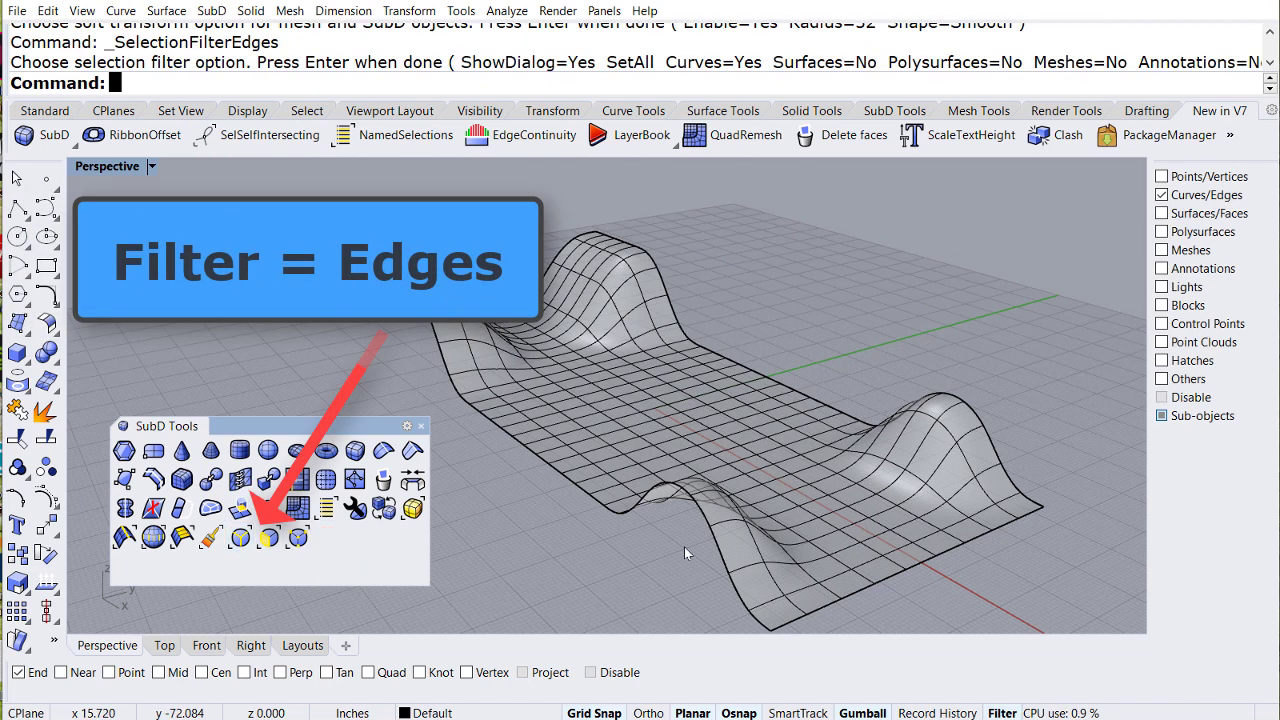
click(917, 563)
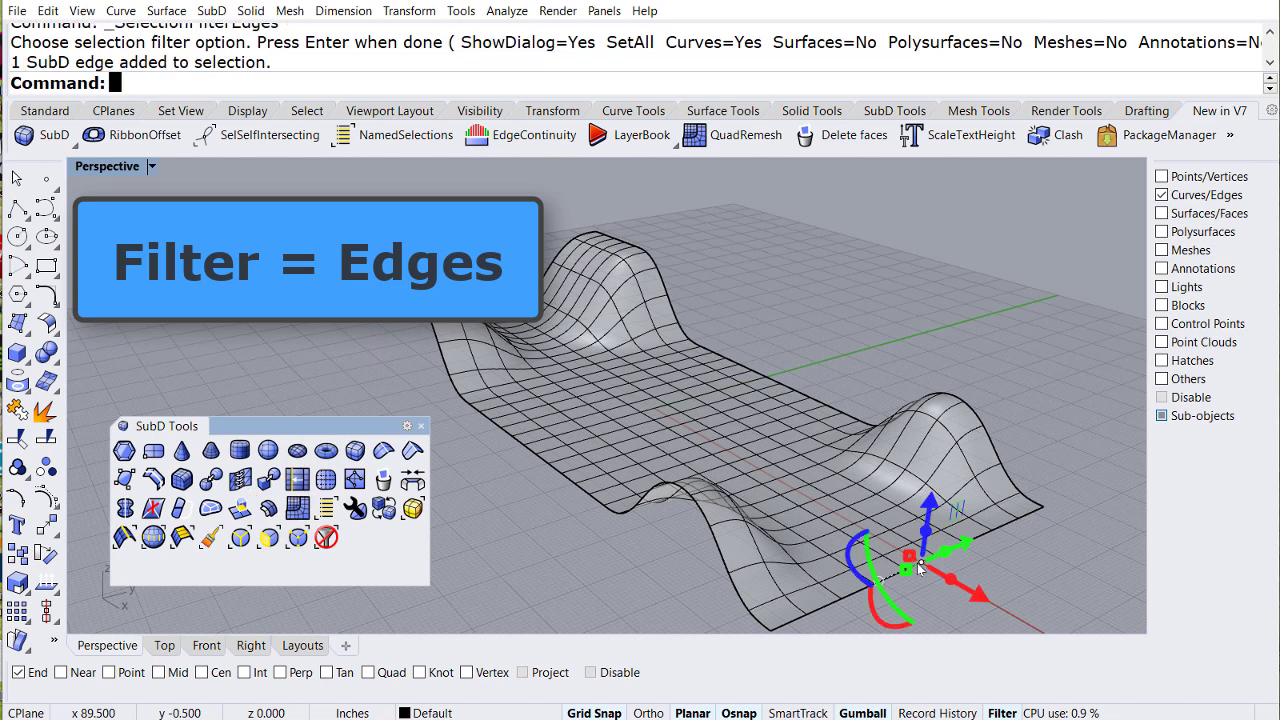
scroll(601, 369, down, 3)
right_drag(780, 458, 877, 529)
drag(884, 526, 920, 540)
click(853, 569)
scroll(818, 550, up, 3)
scroll(821, 548, up, 2)
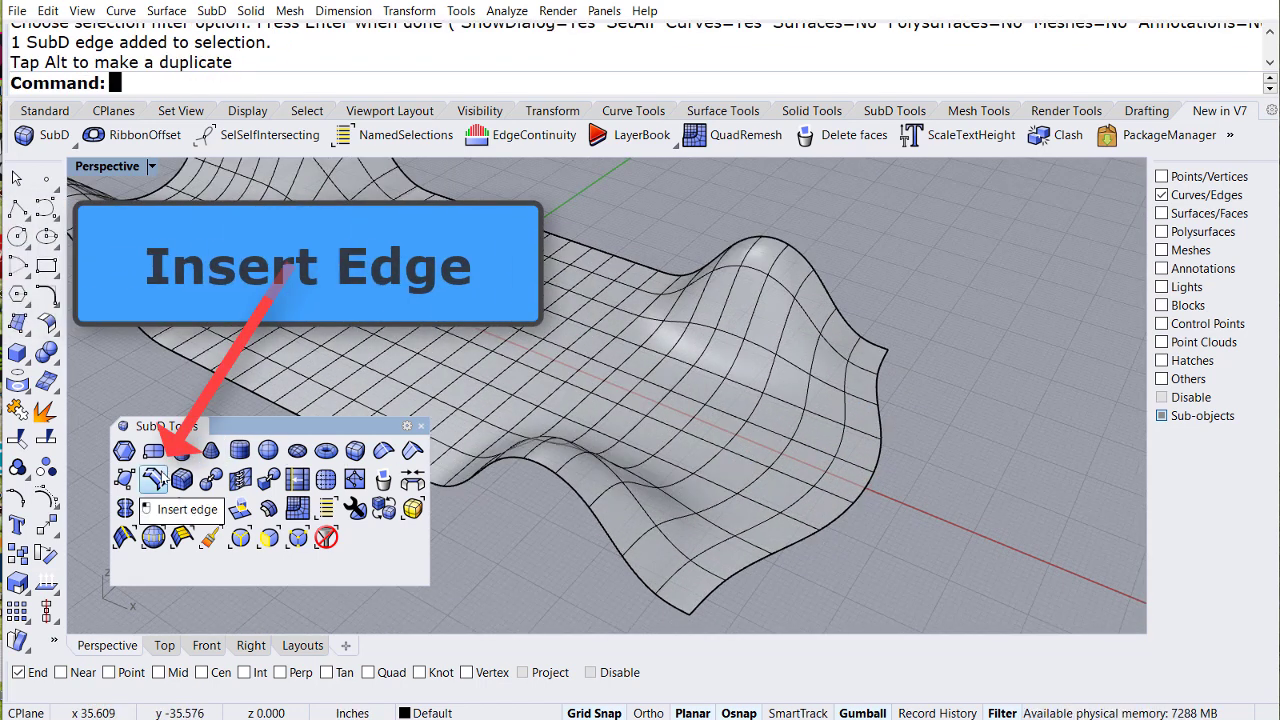
Step: Insert a new edge loop beside the chosen loop across the wavy end
click(154, 480)
click(785, 455)
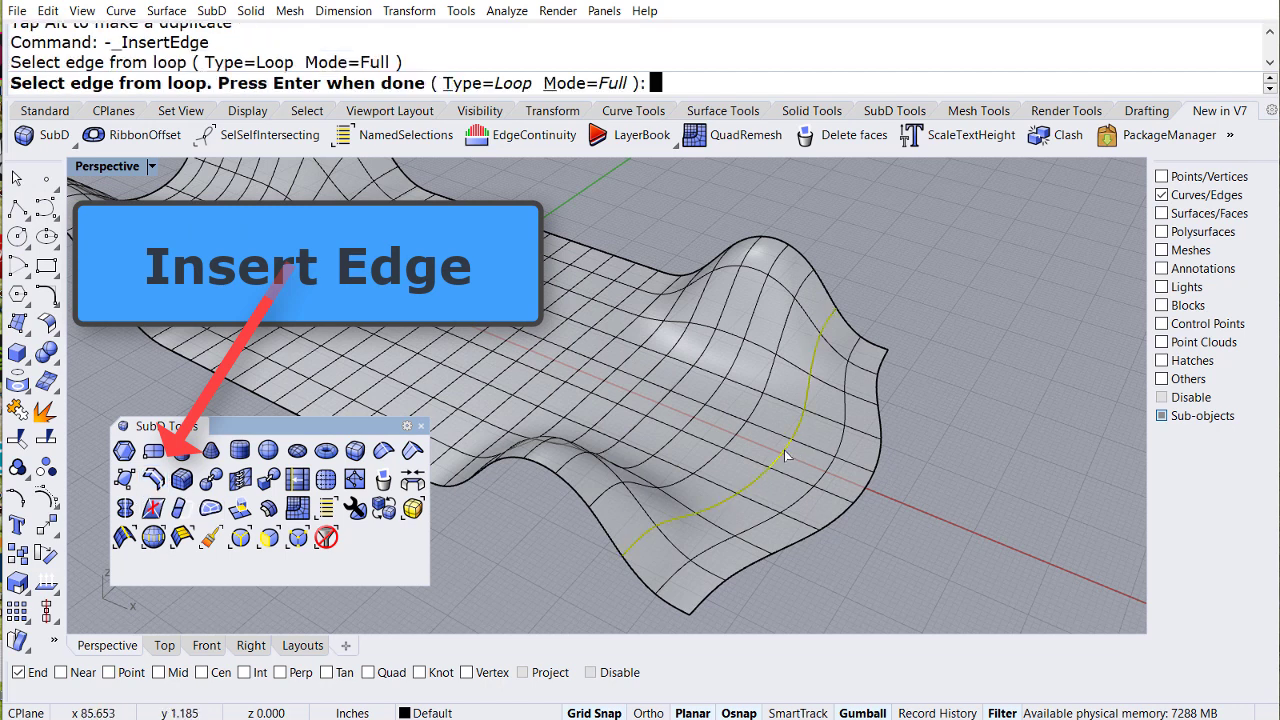
key(Return)
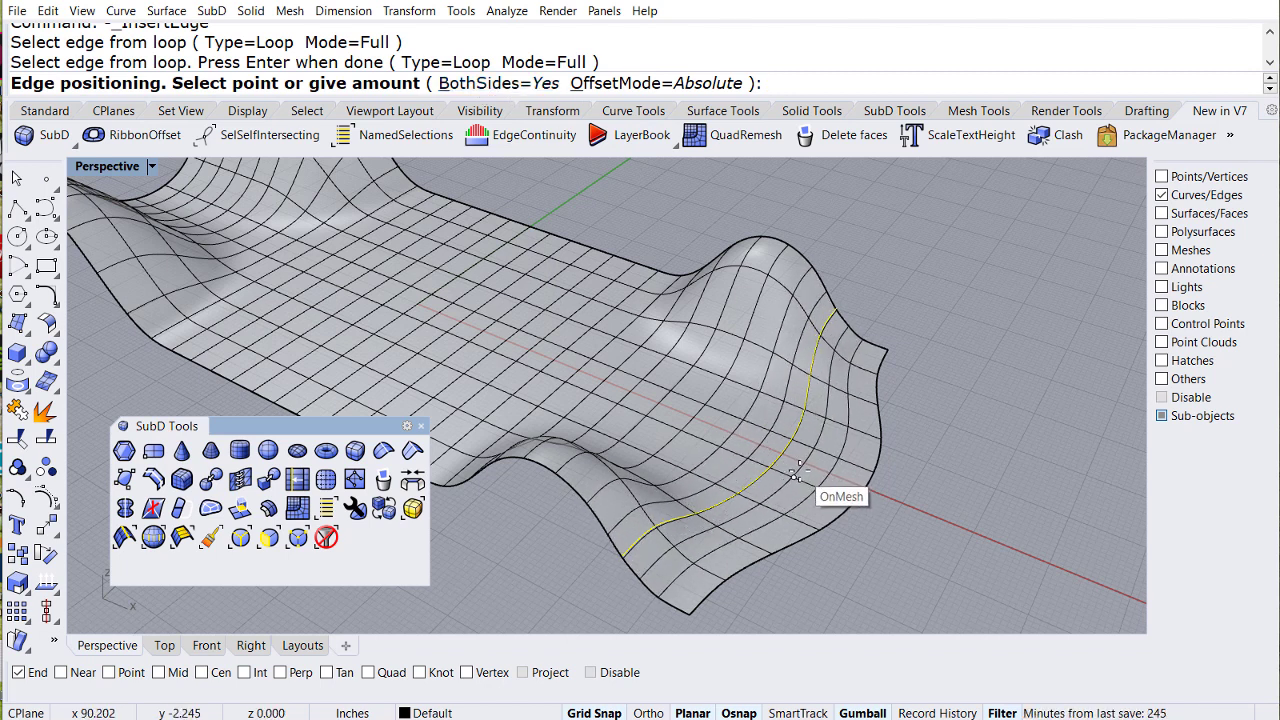
click(797, 477)
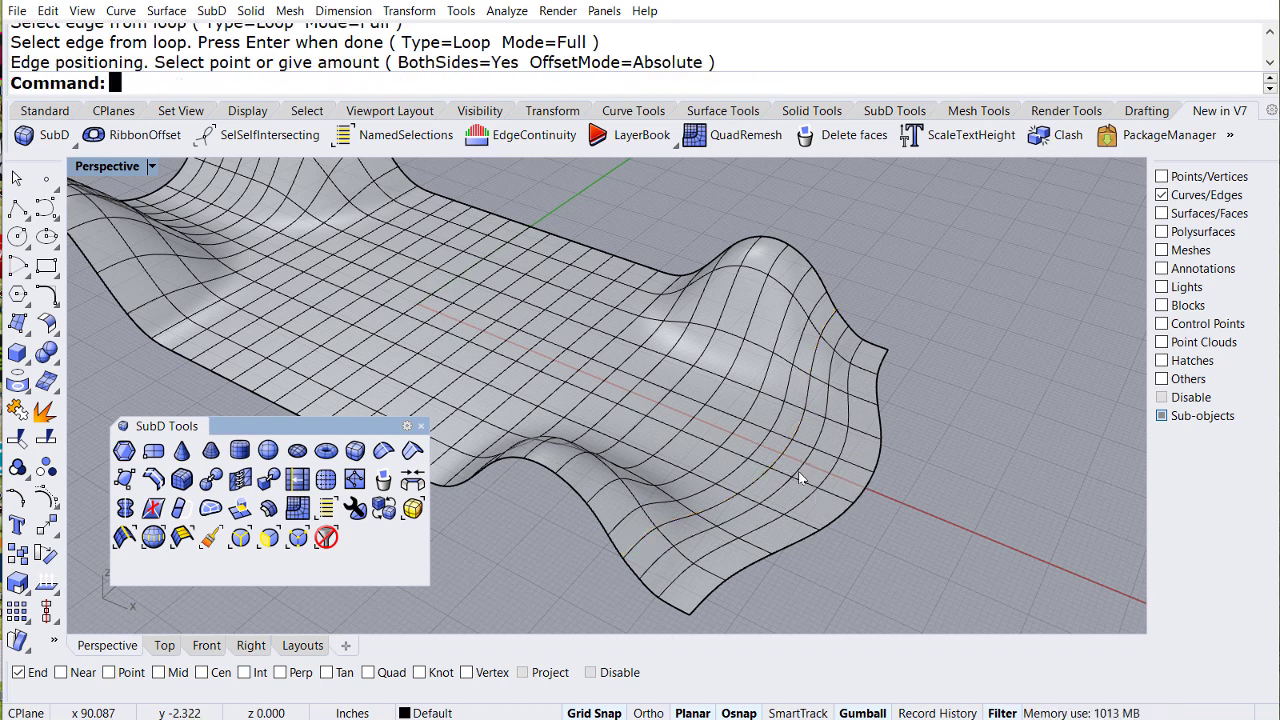
right_drag(889, 527, 620, 500)
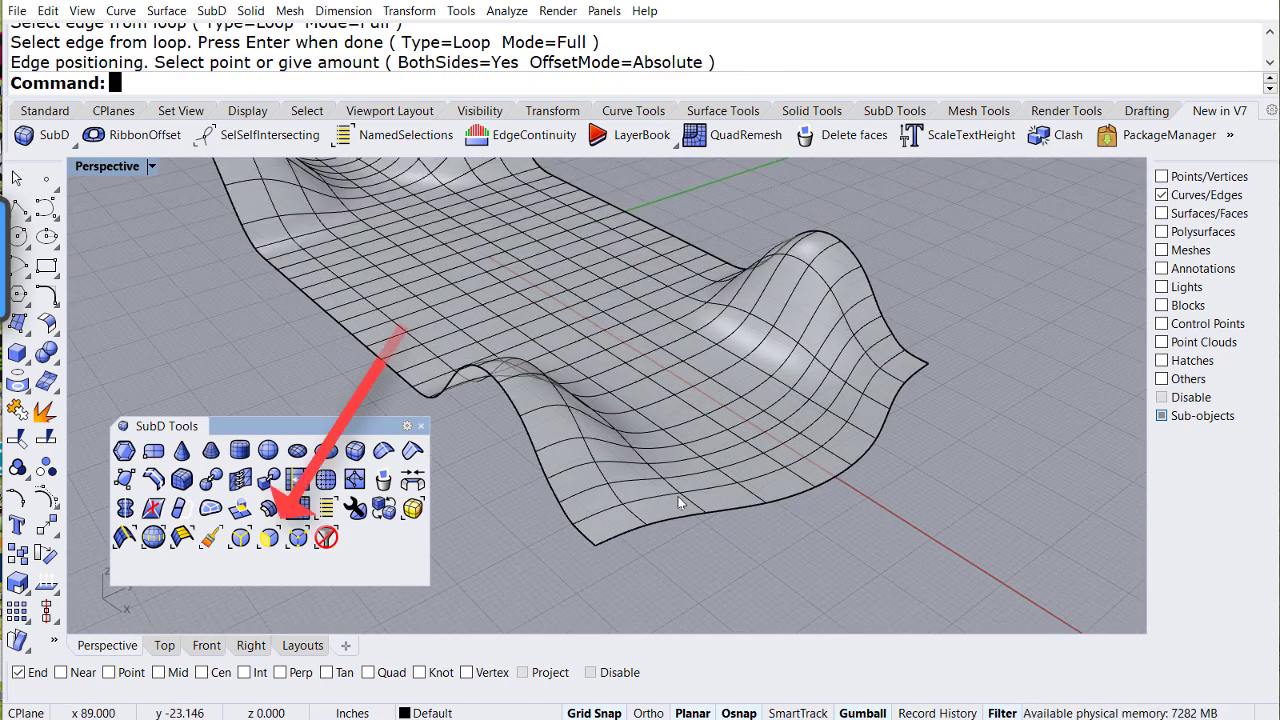
Step: Rotate two adjacent front faces 35° and push them 7 in along X to form a recess
click(268, 541)
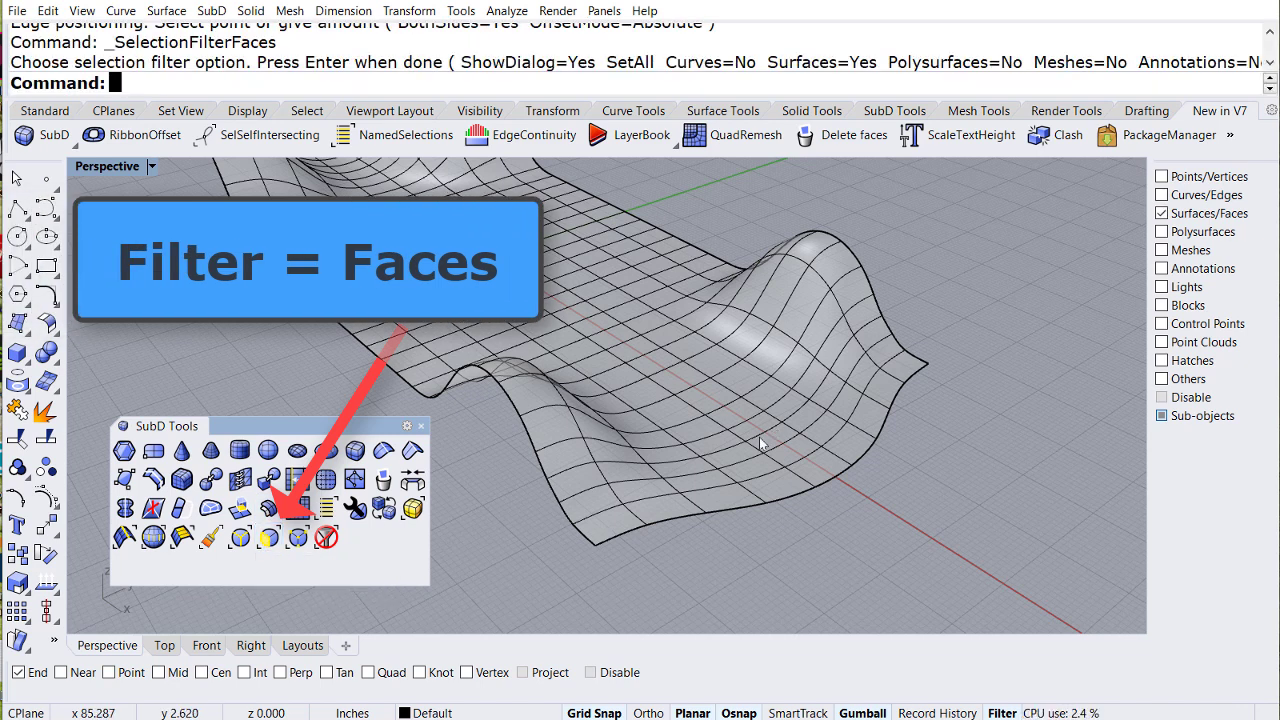
click(698, 489)
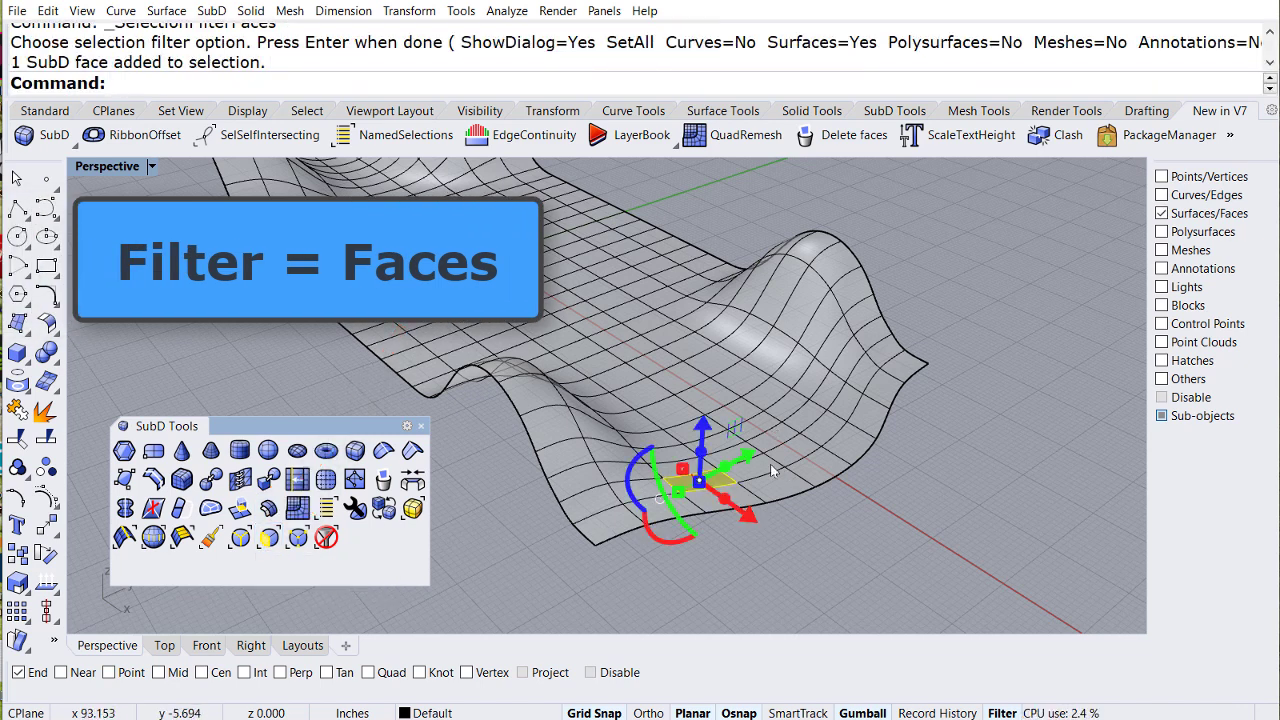
shift+click(759, 465)
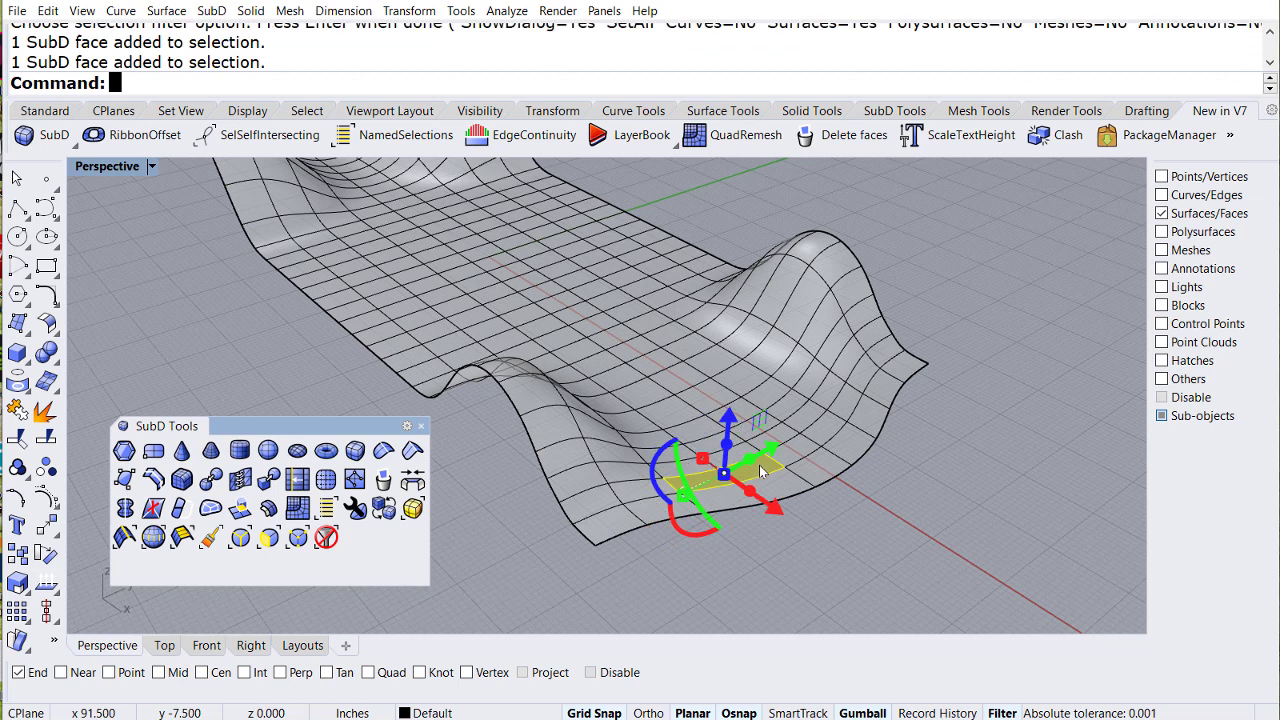
mouse_move(782, 509)
right_down()
mouse_move(795, 540)
mouse_move(849, 523)
mouse_move(920, 466)
mouse_move(880, 440)
mouse_move(798, 493)
right_up()
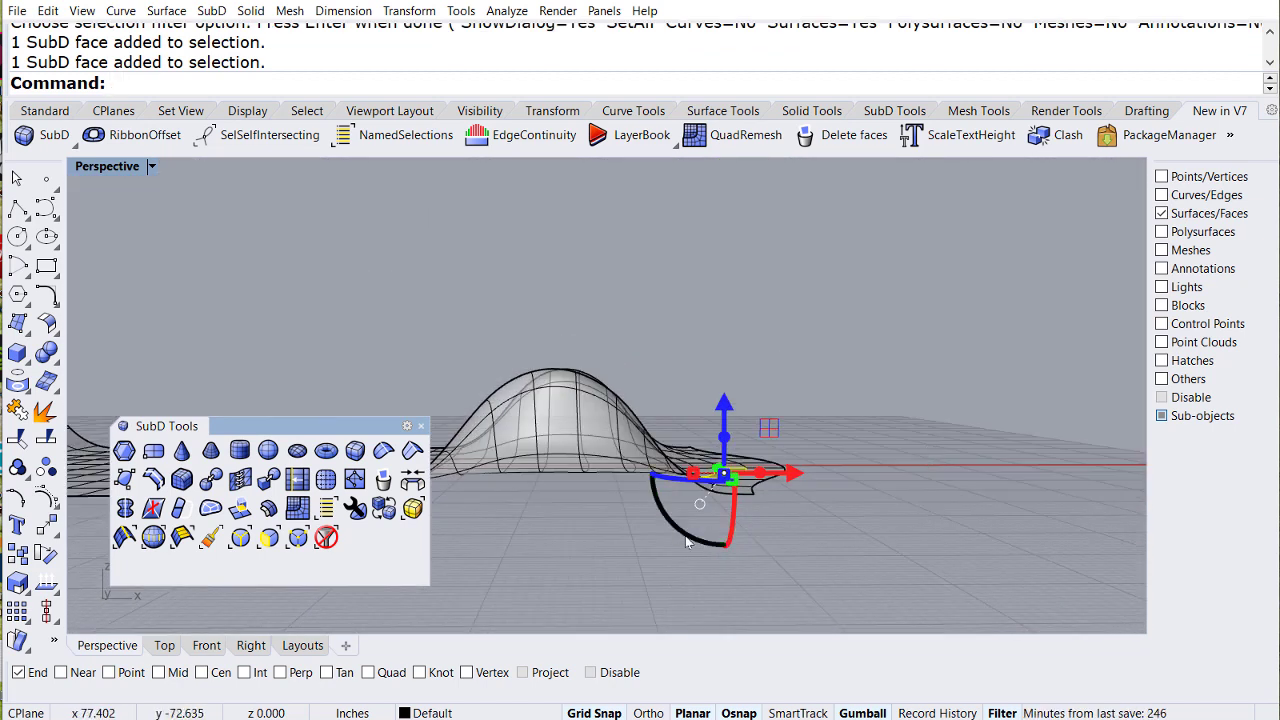
drag(683, 528, 616, 489)
drag(754, 481, 720, 481)
click(893, 472)
right_drag(973, 462, 600, 487)
scroll(600, 487, up, 5)
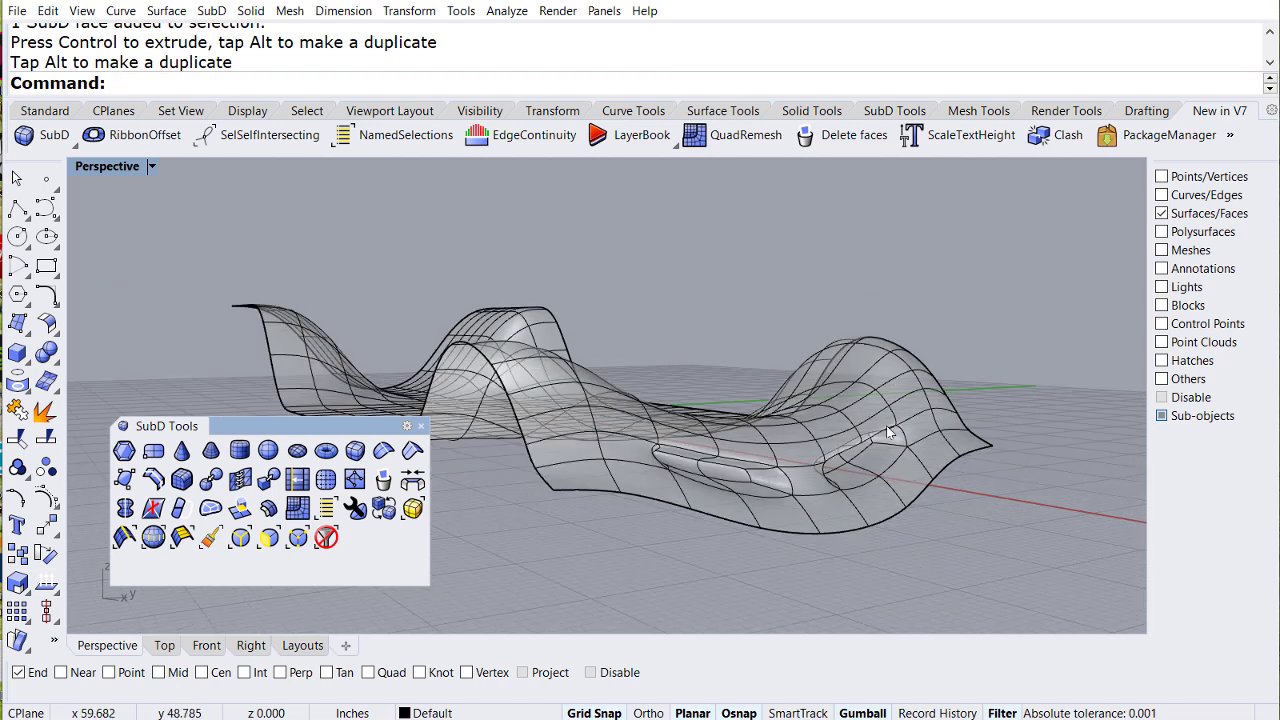
right_drag(893, 437, 683, 442)
Step: Undo the face extrusion and set the soft-transform radius to 5 in
key(ctrl+z)
key(ctrl+z)
key(ctrl+z)
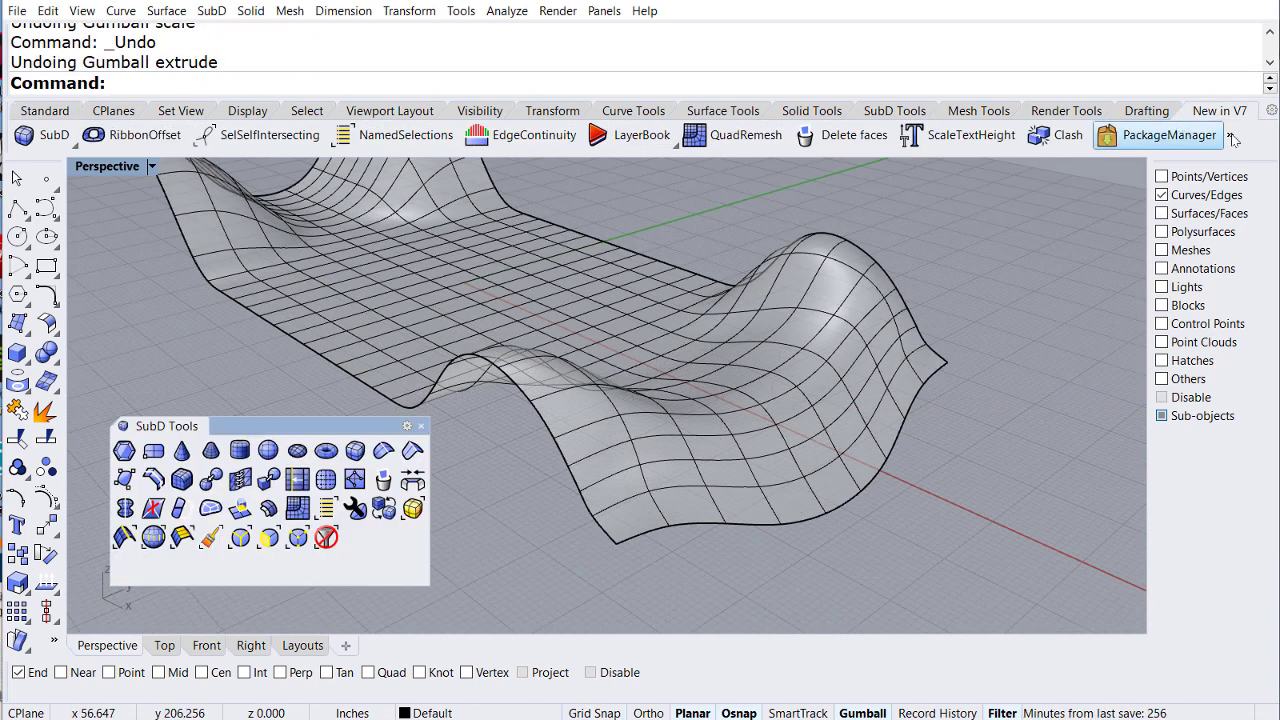
click(1230, 134)
click(1075, 182)
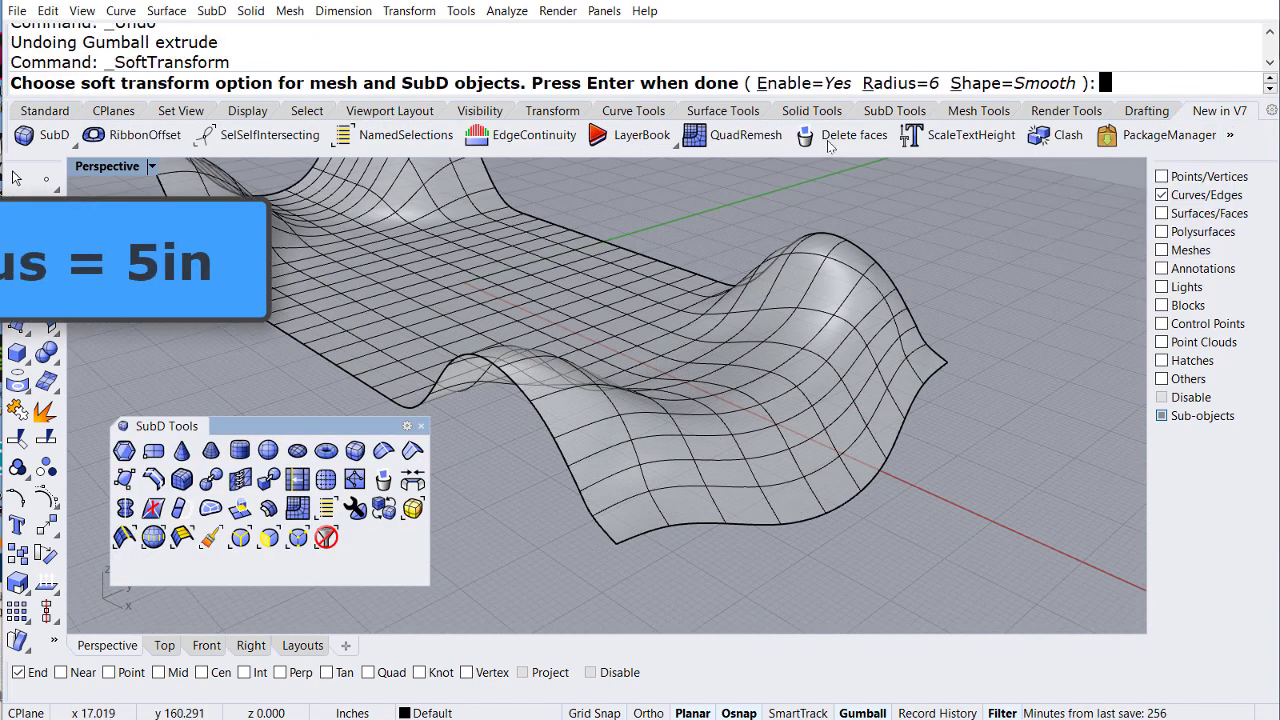
click(887, 84)
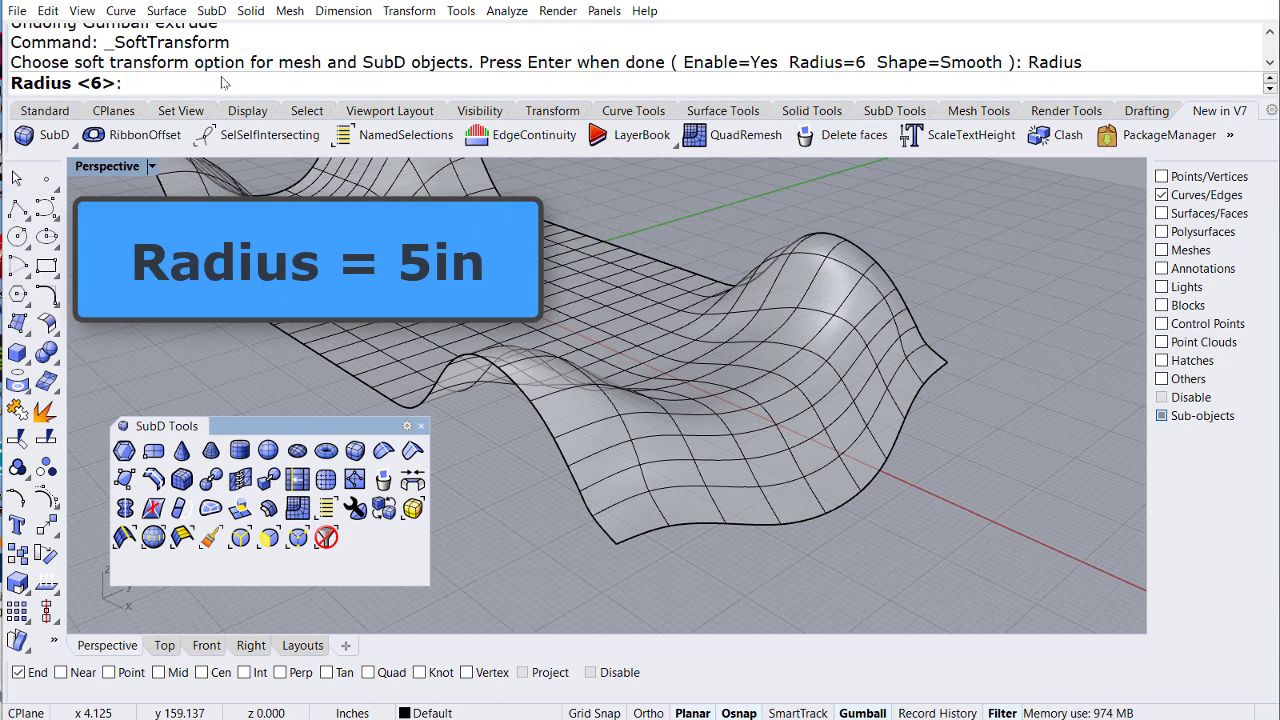
text(5)
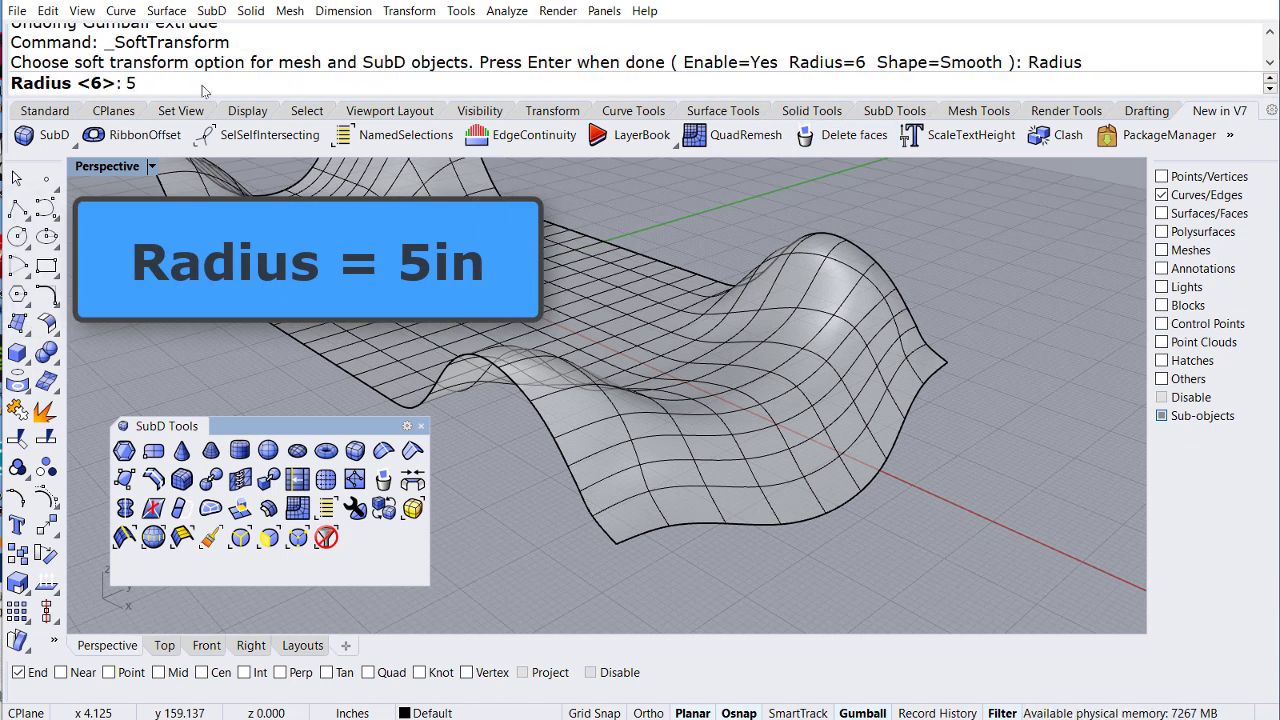
key(Return)
key(Return)
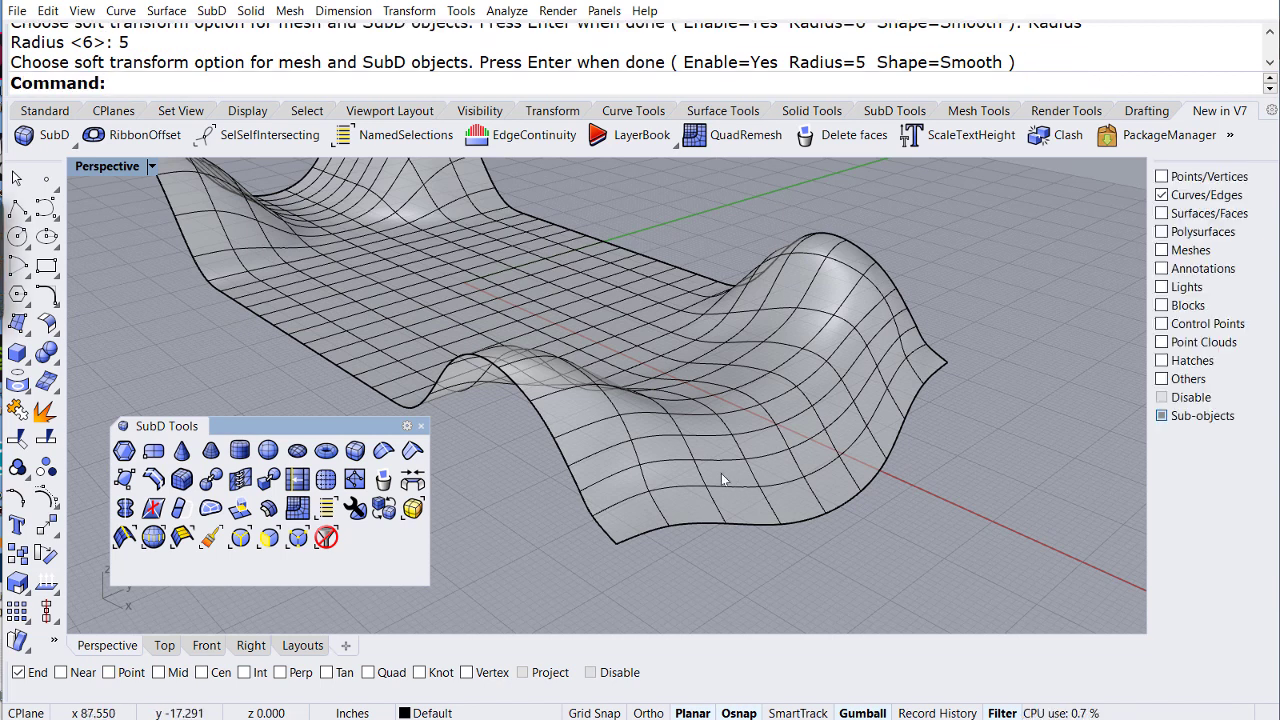
Step: Soft-move two front SubD faces 2.636 in along X to recess a groove
click(268, 537)
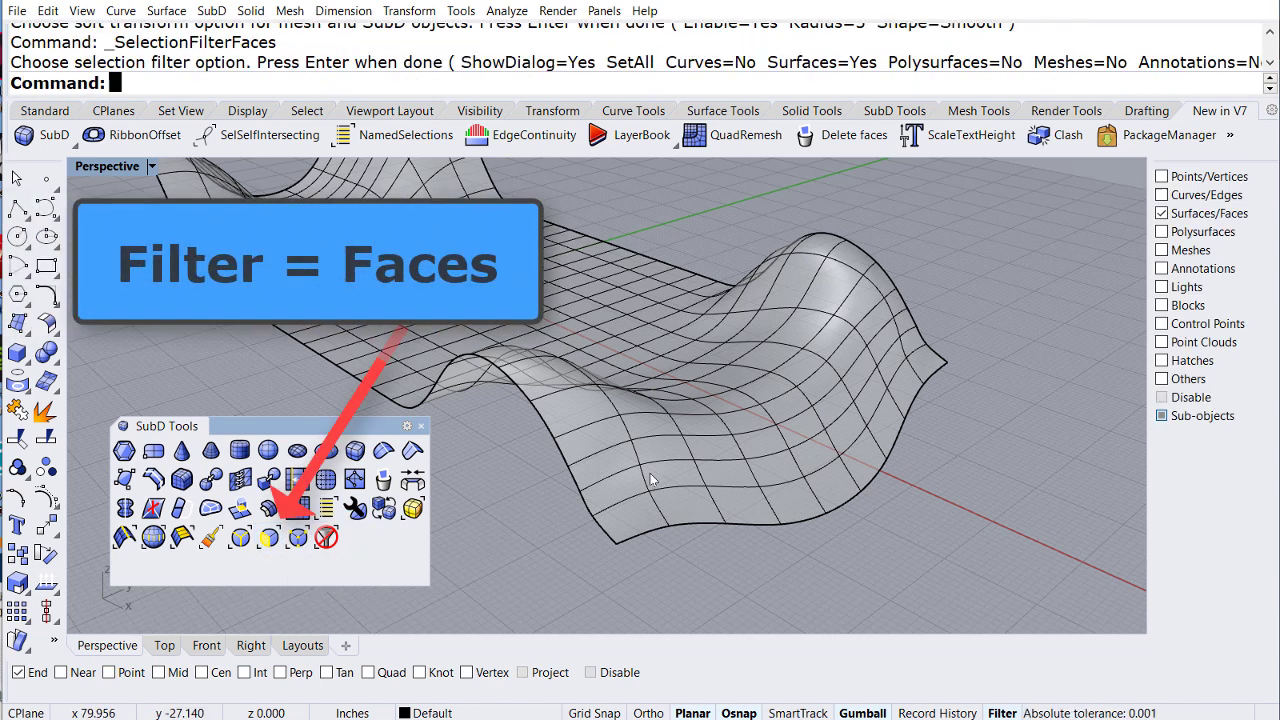
click(714, 474)
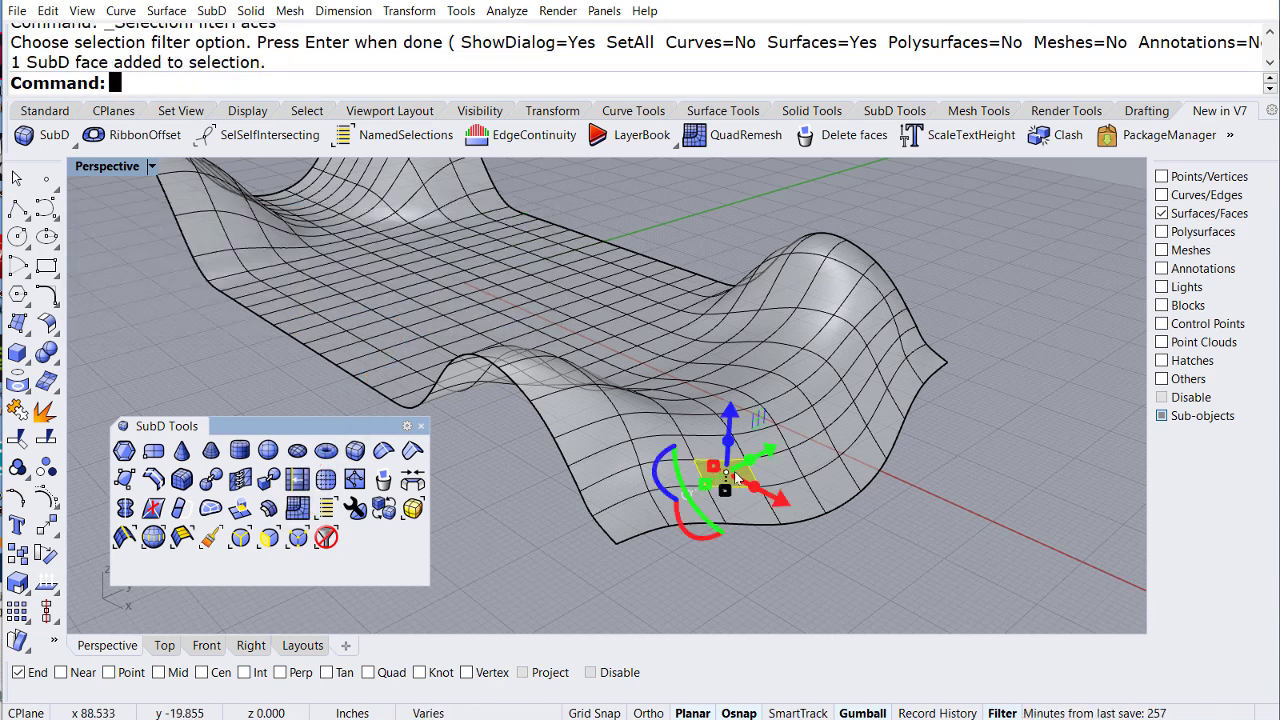
shift+click(784, 474)
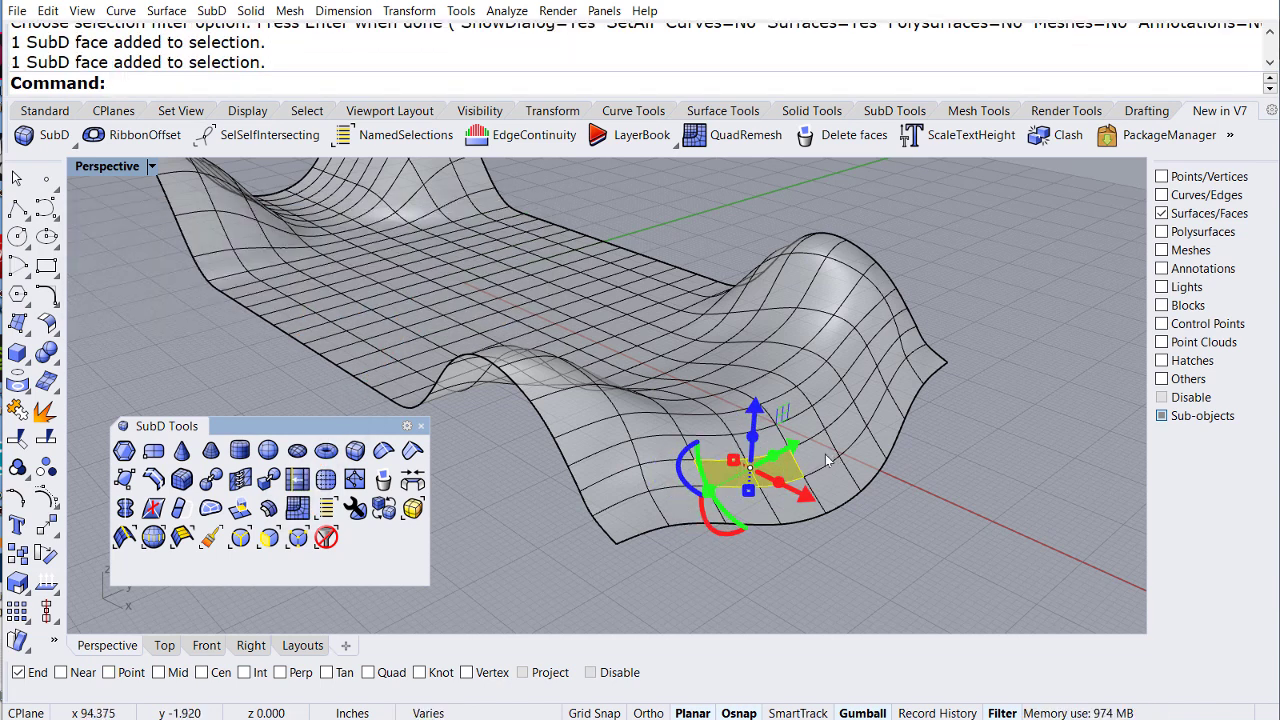
mouse_move(828, 460)
right_down()
mouse_move(980, 443)
mouse_move(843, 461)
right_up()
drag(812, 466, 788, 468)
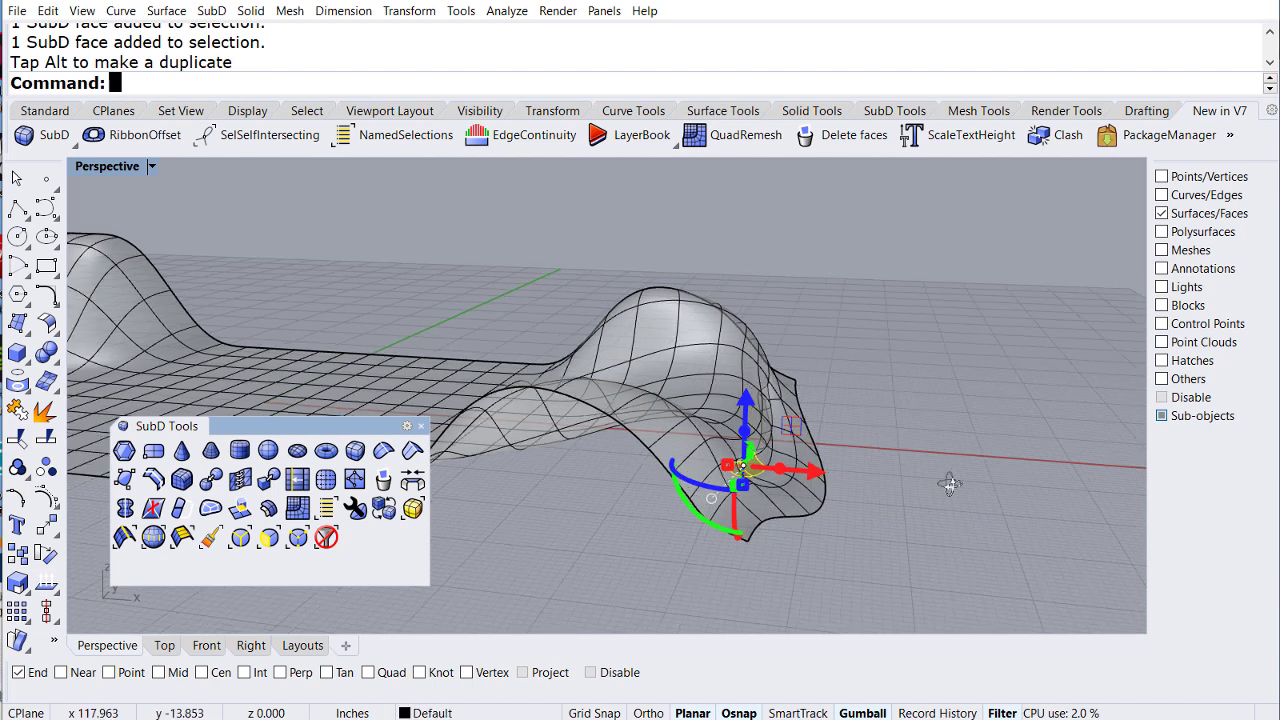
right_drag(928, 484, 891, 563)
key(Escape)
scroll(944, 553, up, 4)
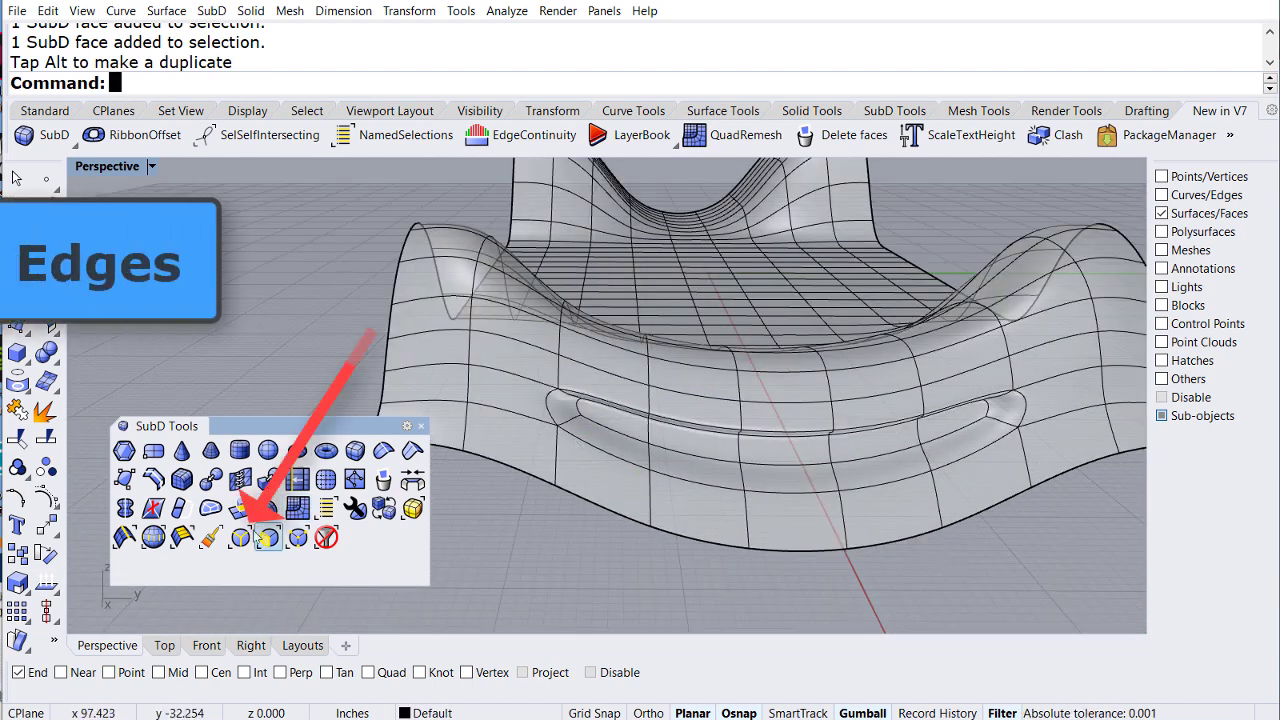
Step: With the edge filter on, rotate one edge of the long groove
key(F6)
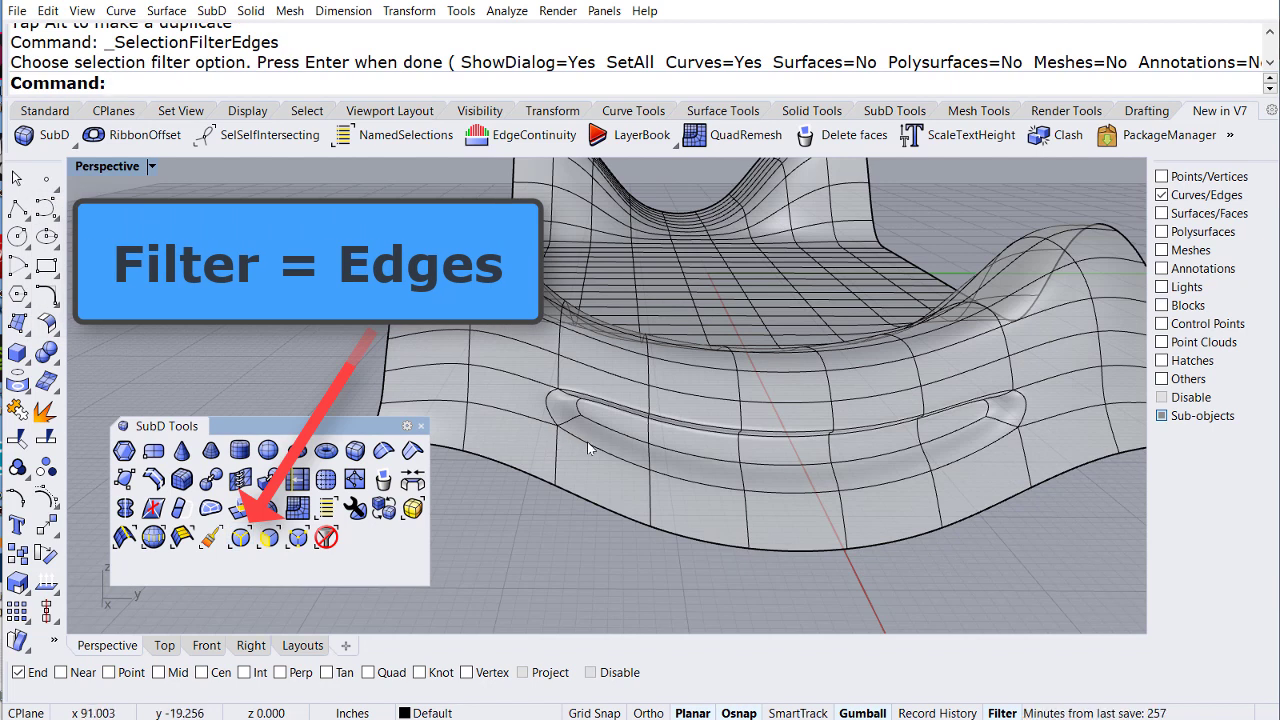
click(587, 441)
drag(547, 490, 605, 505)
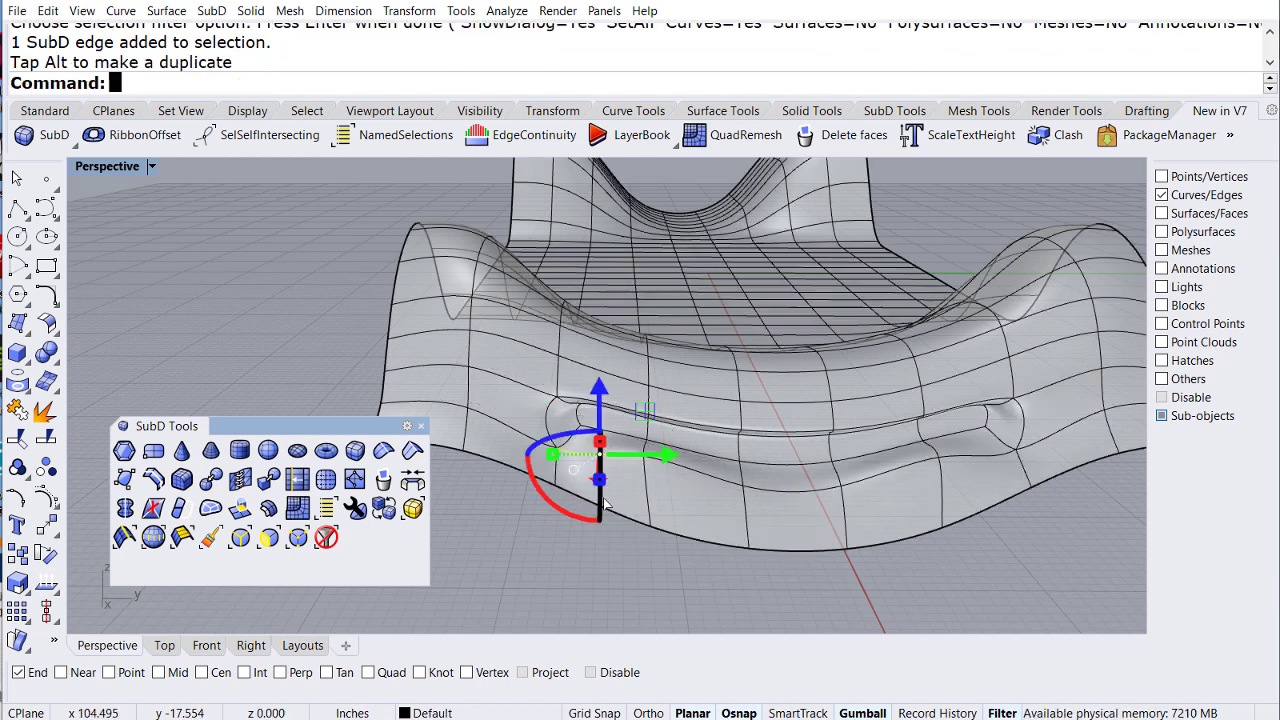
click(991, 566)
Step: Lower another groove edge about 2.447 in on Z, then zoom to the whole model
right_drag(866, 518, 835, 498)
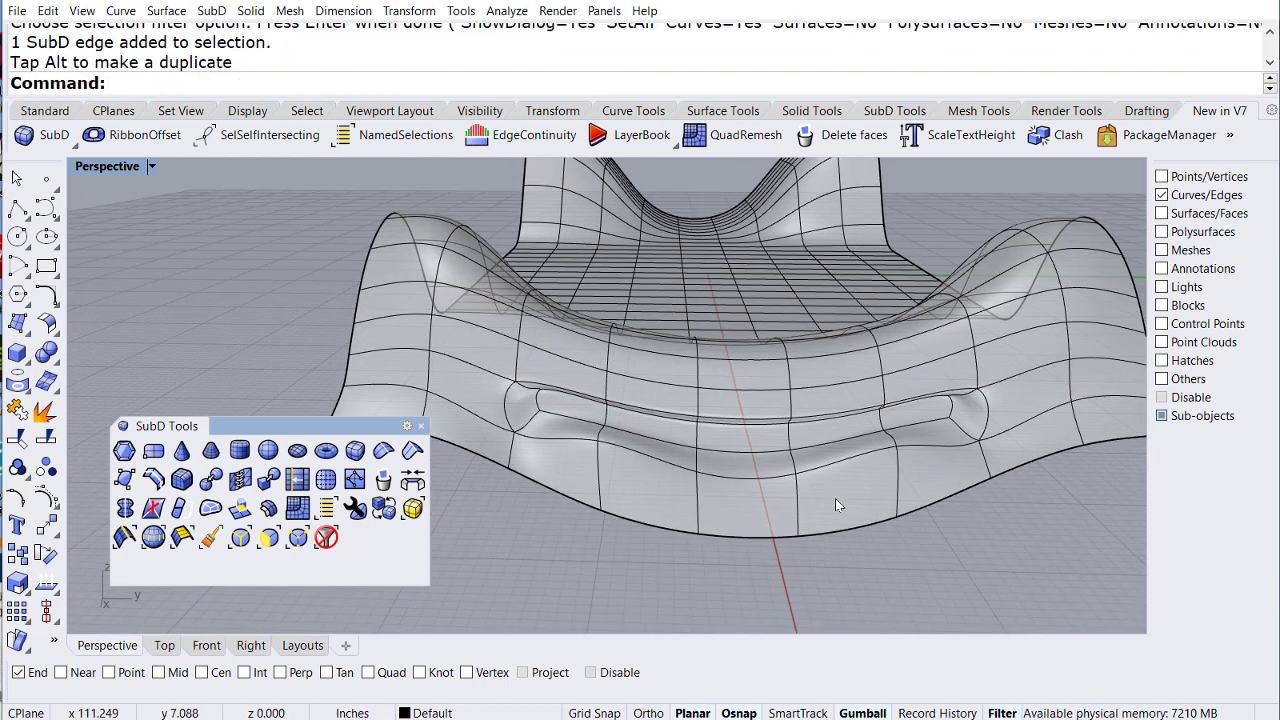
click(748, 422)
drag(748, 352, 752, 390)
click(969, 599)
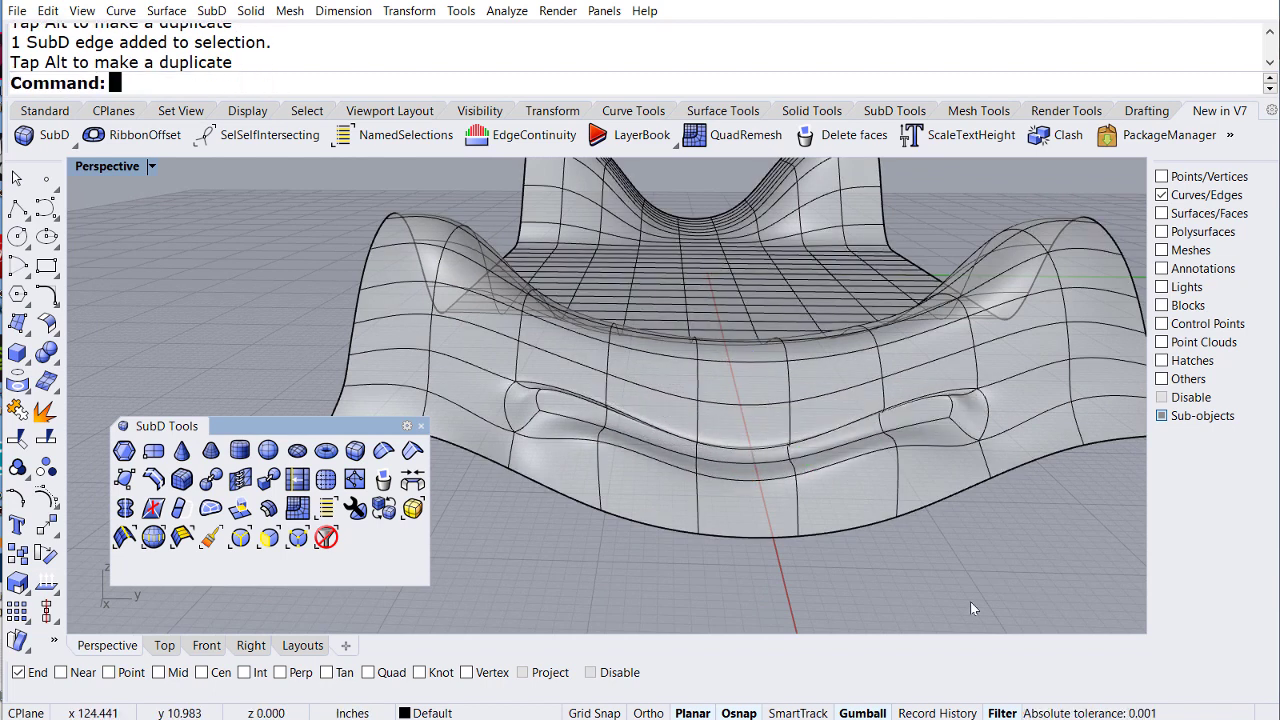
scroll(677, 373, down, 5)
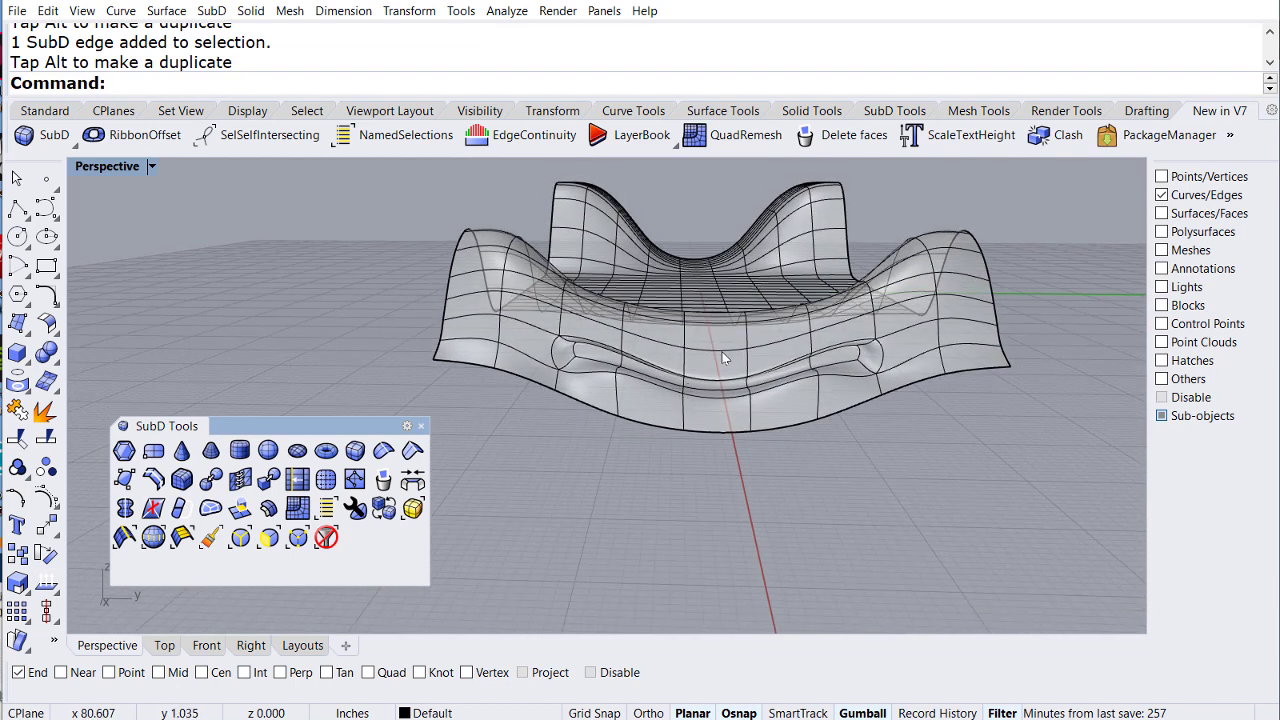
key(ctrl+alt+e)
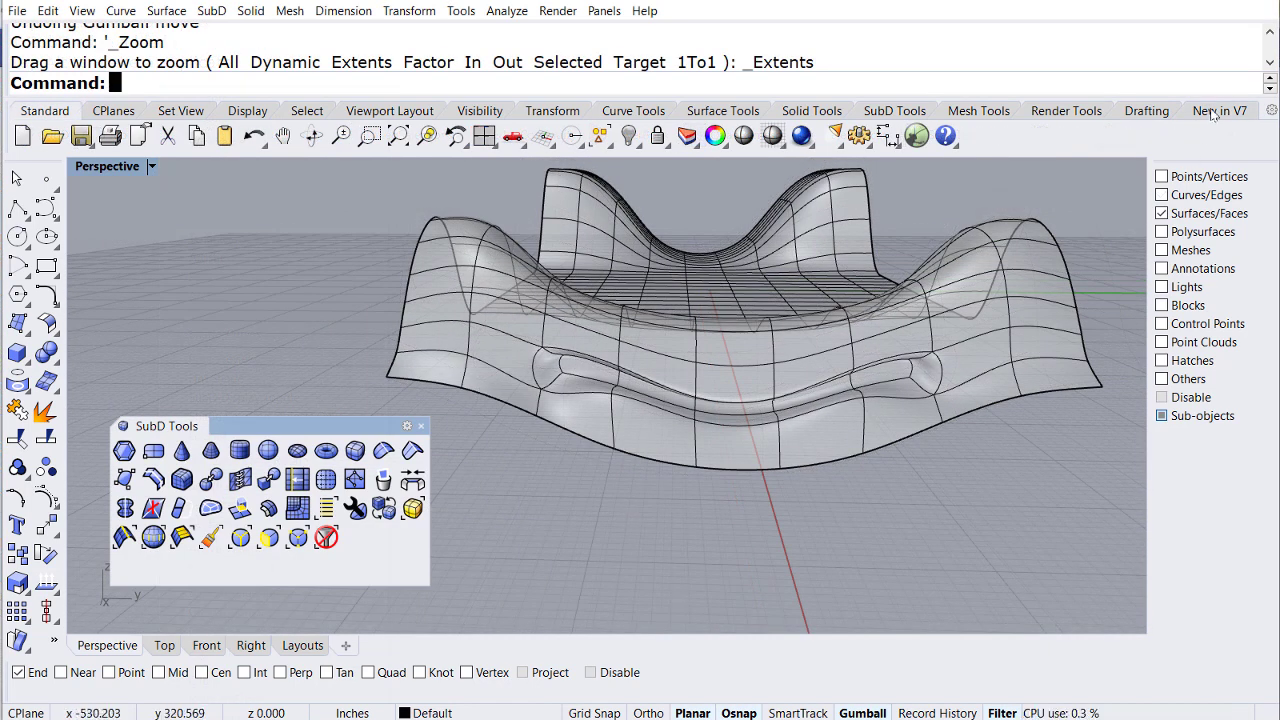
Step: Set the Soft Transform radius to 15 in, keeping the Smooth falloff
click(1216, 111)
click(1227, 137)
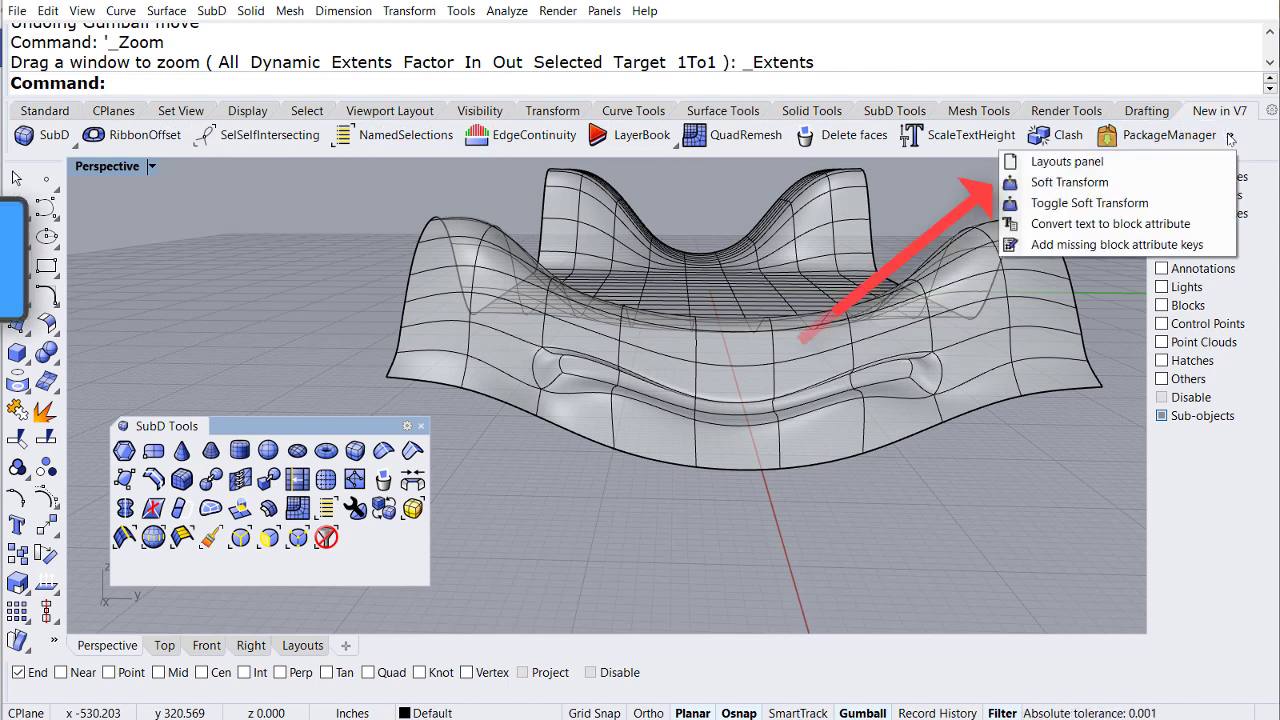
click(1062, 182)
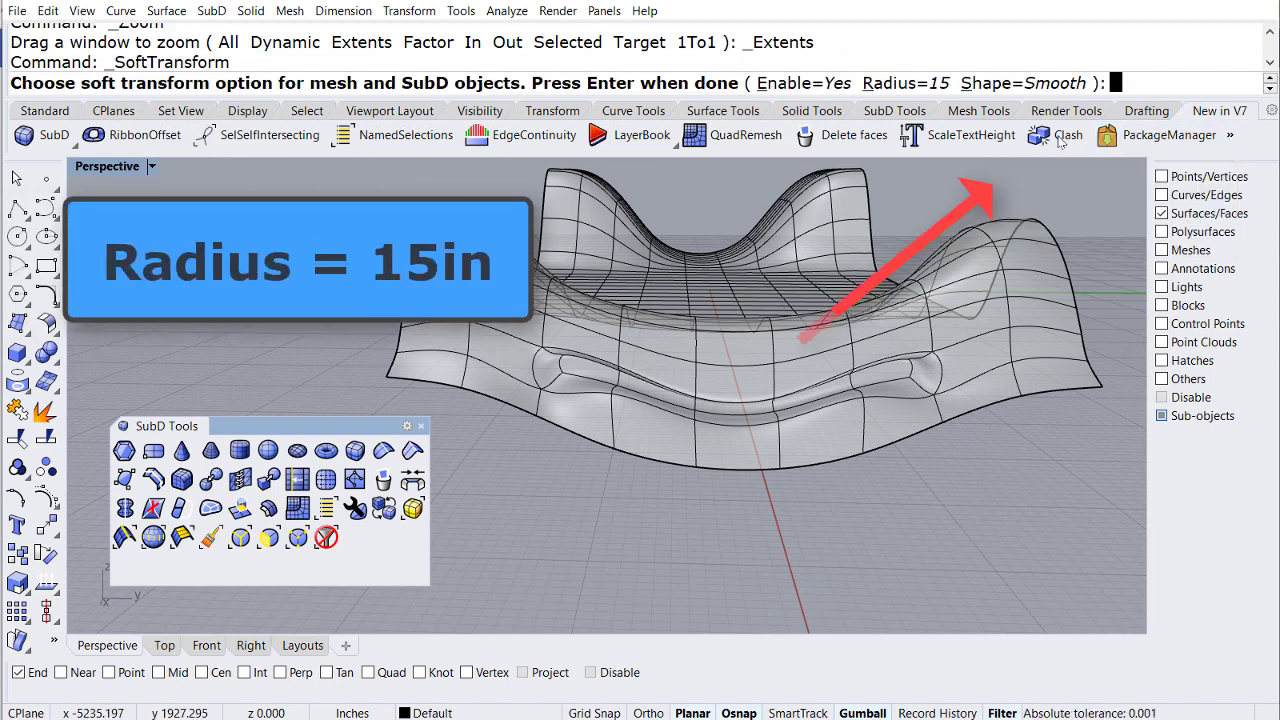
click(895, 86)
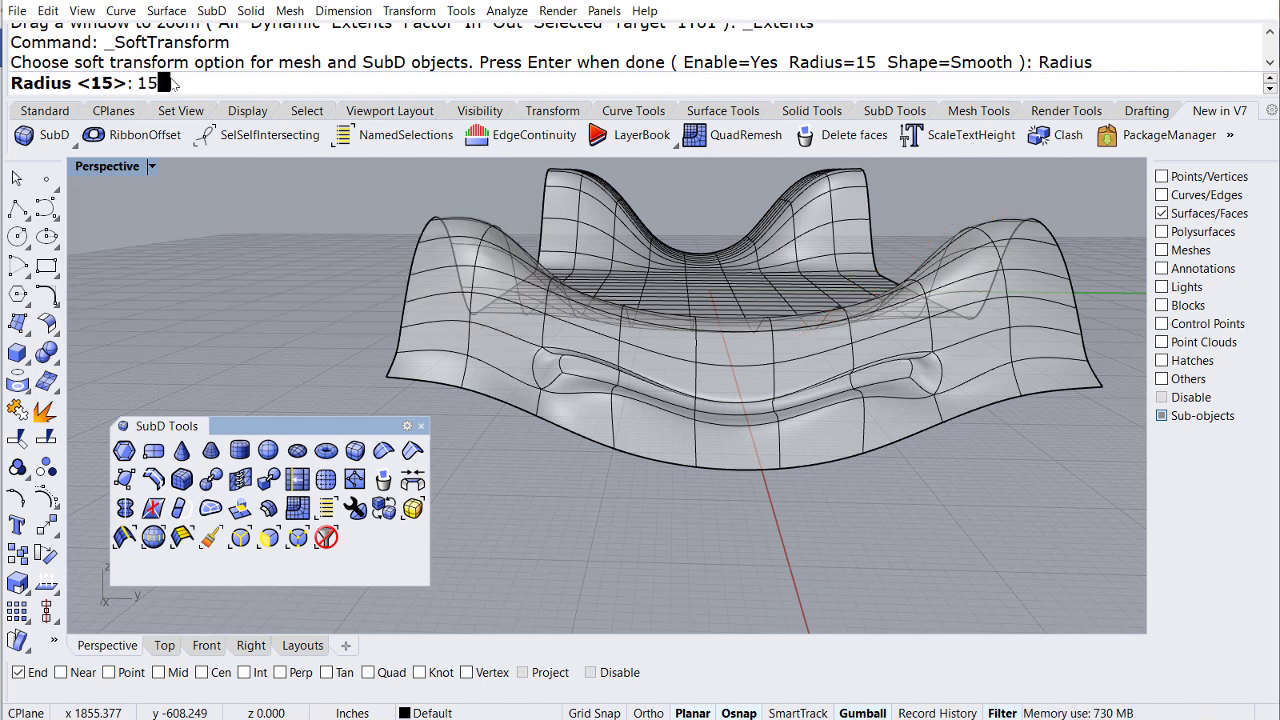
key(Return)
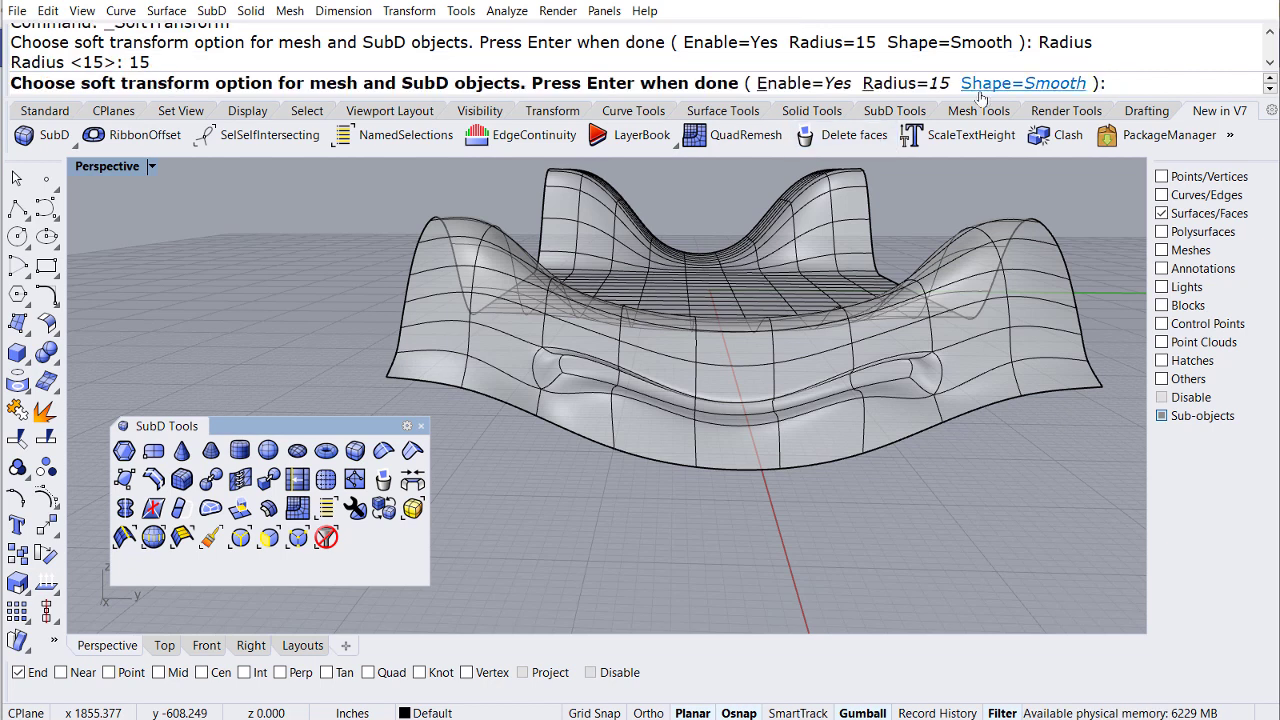
key(Return)
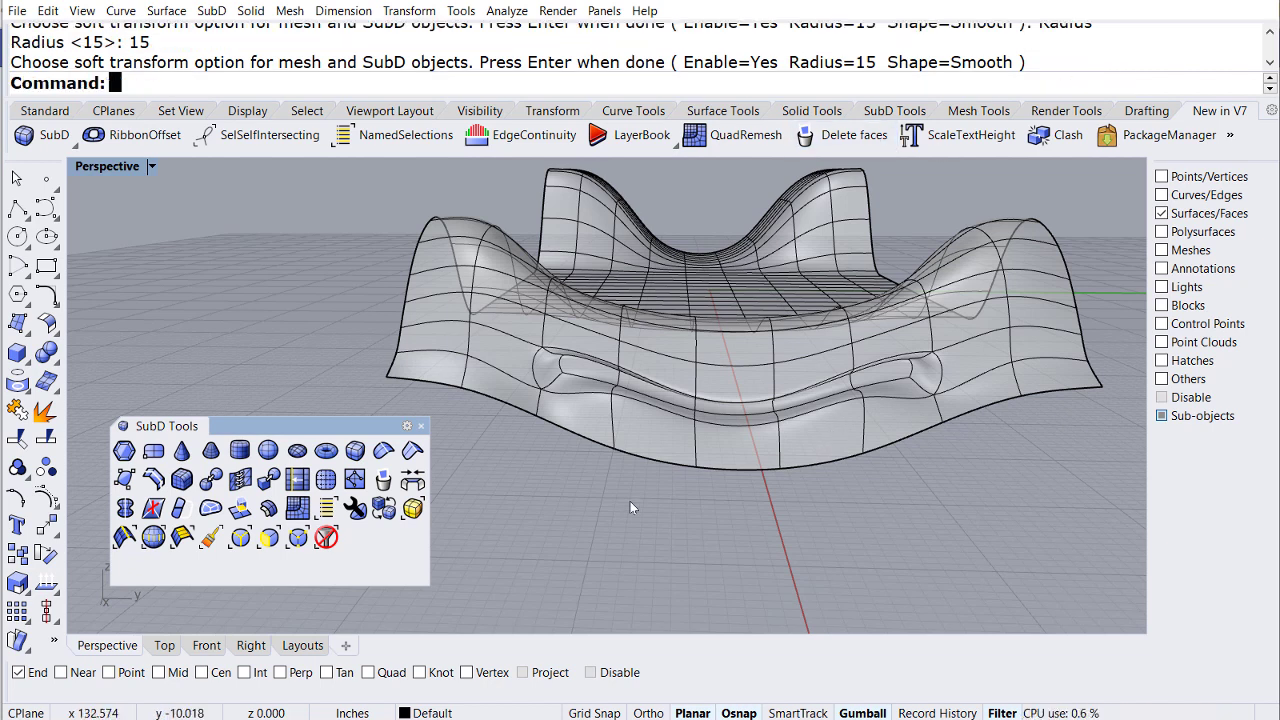
Step: Brush-select a central strip of 11 SubD faces down the surface middle
click(269, 539)
right_drag(746, 285, 746, 375)
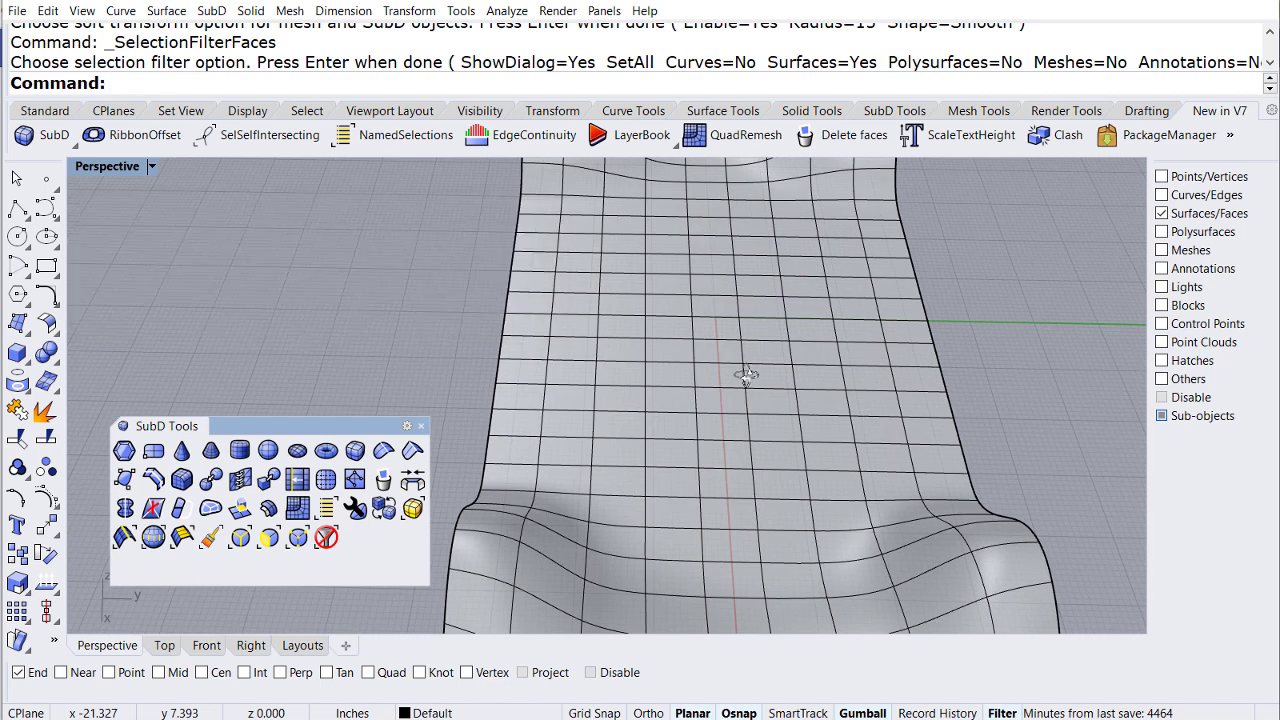
scroll(746, 378, up, 5)
scroll(746, 381, down, 2)
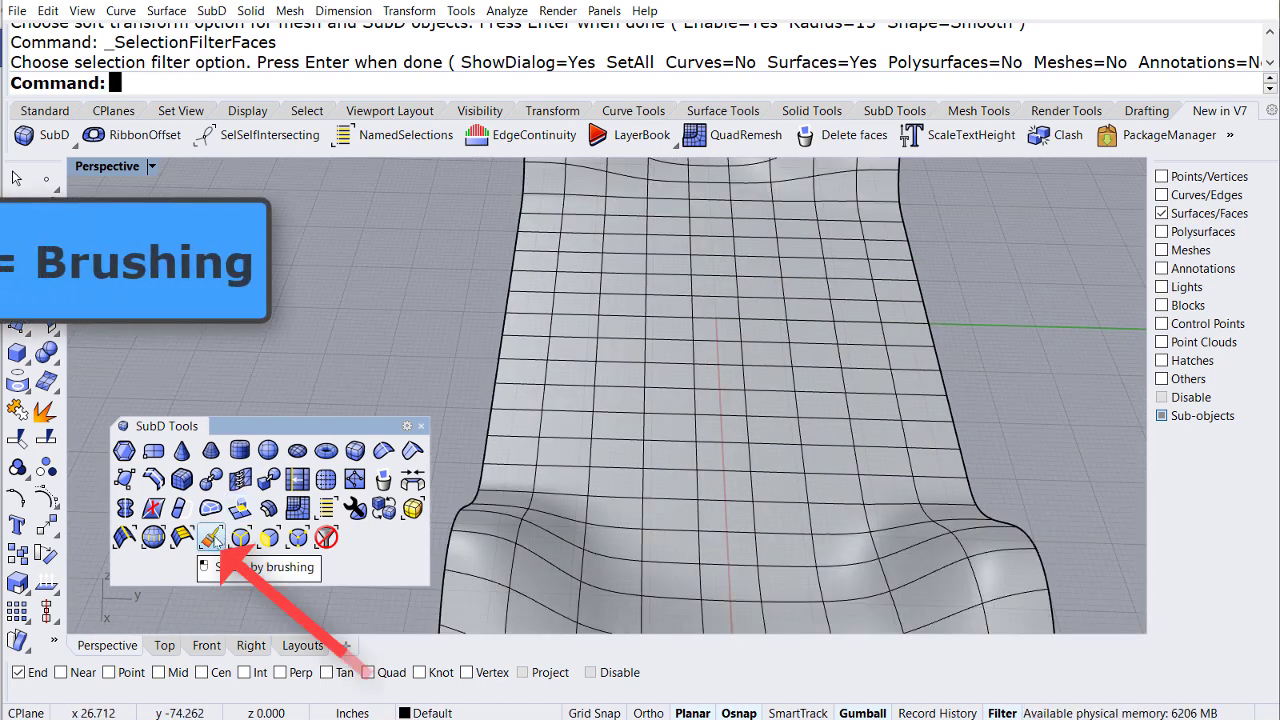
click(212, 540)
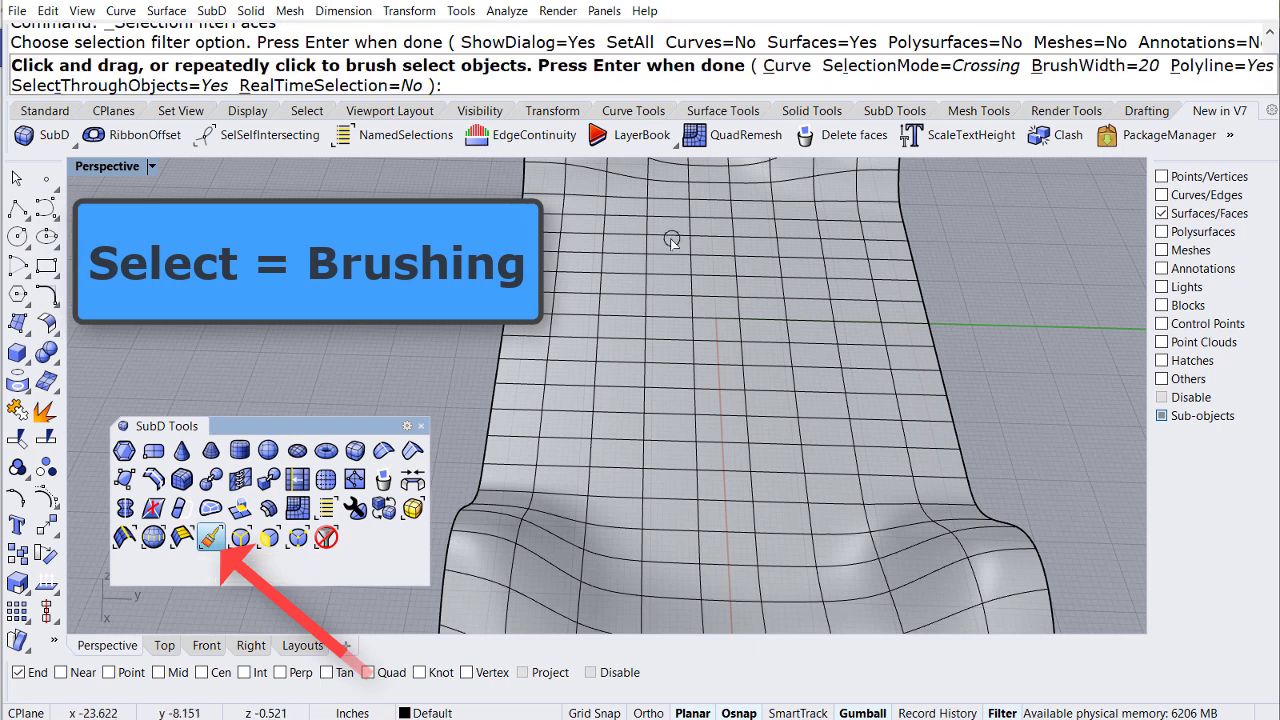
drag(672, 231, 668, 440)
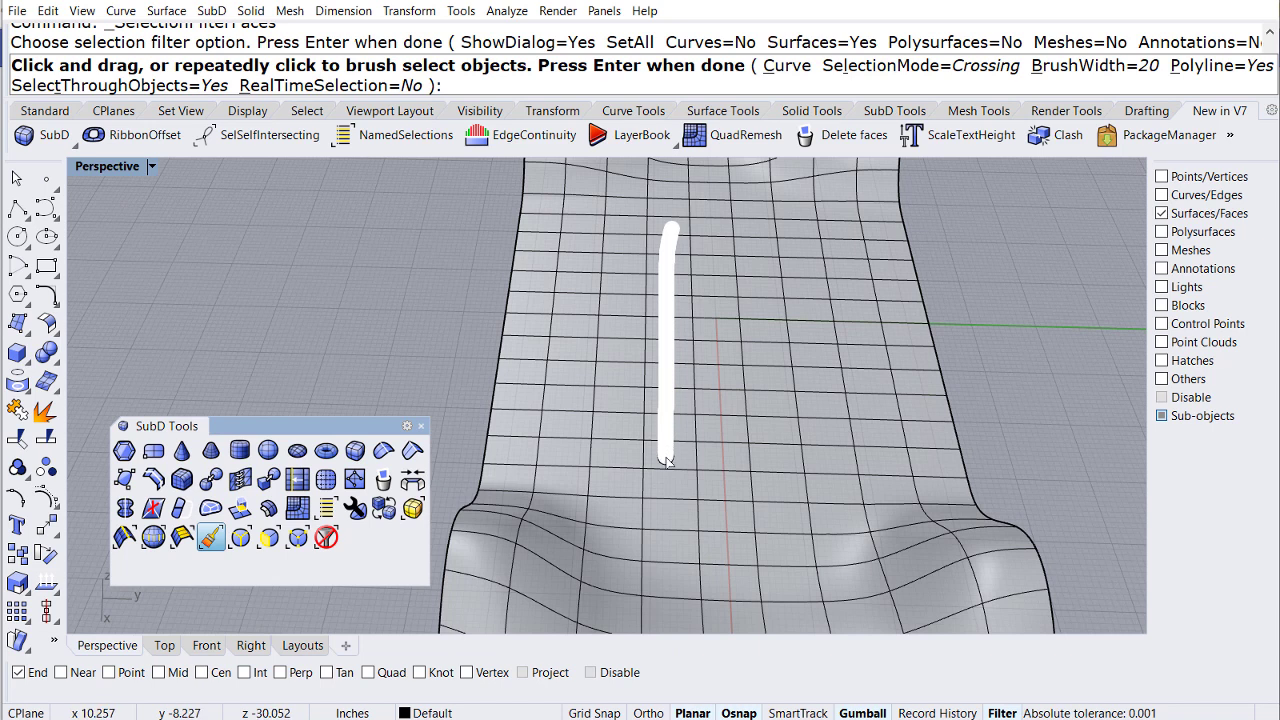
drag(668, 461, 670, 457)
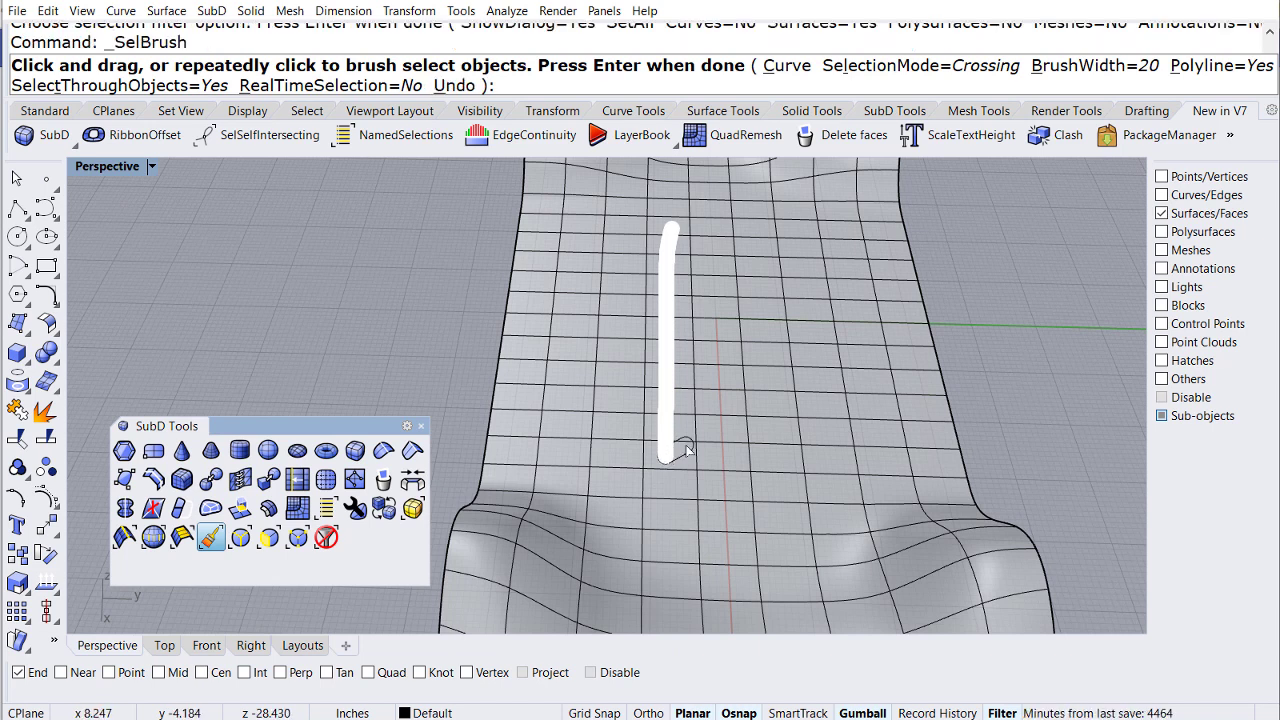
key(Return)
Step: Raise the selected faces about 20 in and tilt them roughly 45° into a ridge
right_drag(669, 471, 840, 442)
scroll(782, 523, down, 3)
right_drag(782, 523, 700, 310)
drag(692, 296, 692, 200)
right_drag(732, 521, 774, 500)
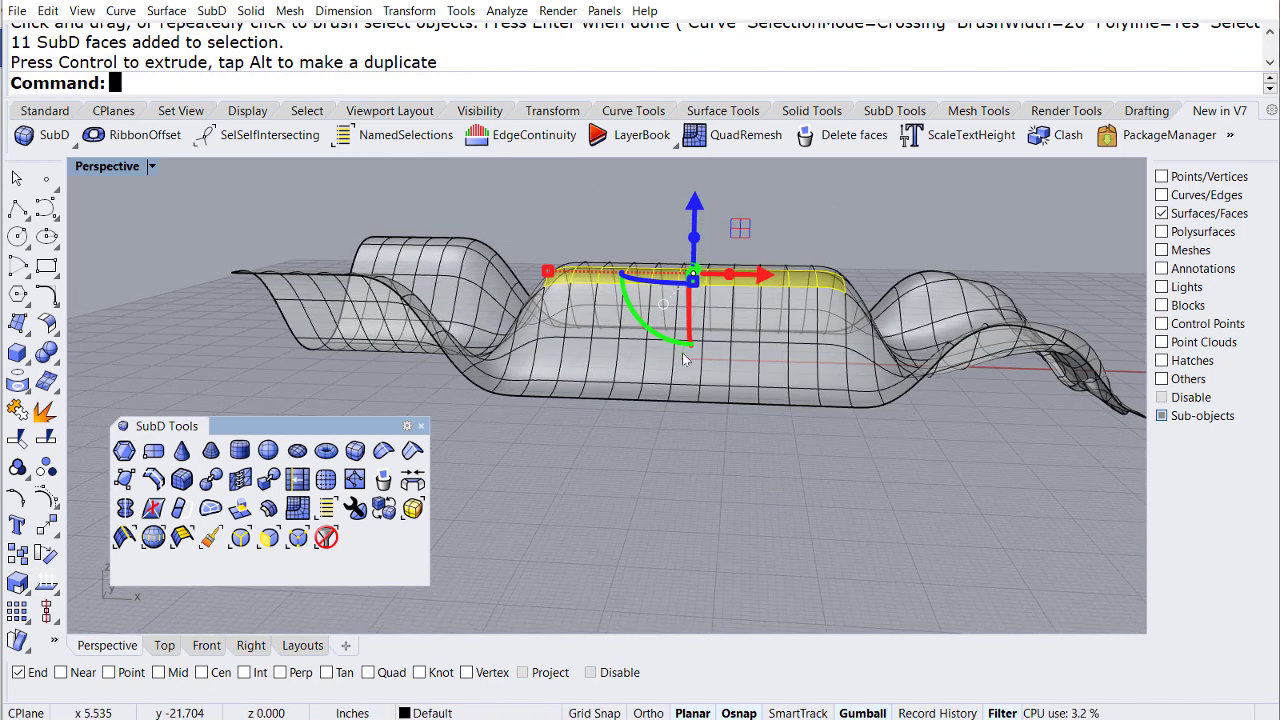
mouse_move(668, 340)
mouse_down()
mouse_move(636, 335)
mouse_move(650, 339)
mouse_up()
click(826, 527)
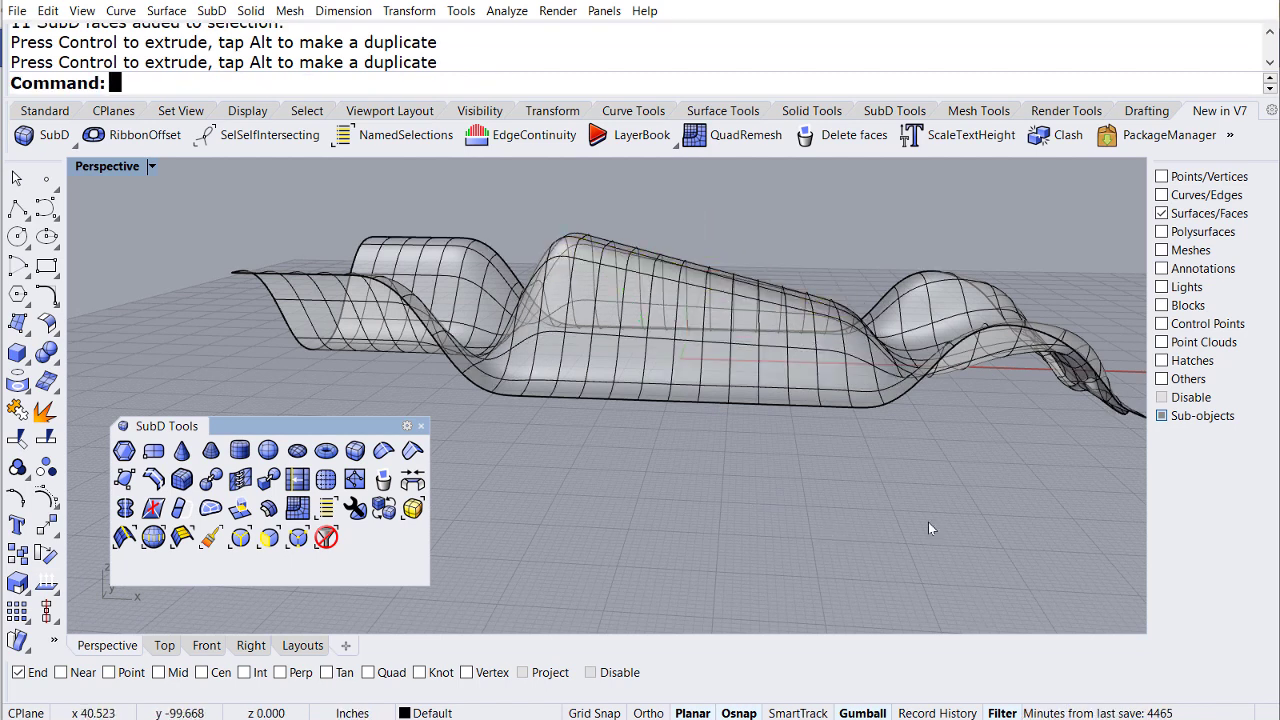
right_drag(923, 523, 820, 430)
scroll(608, 345, up, 3)
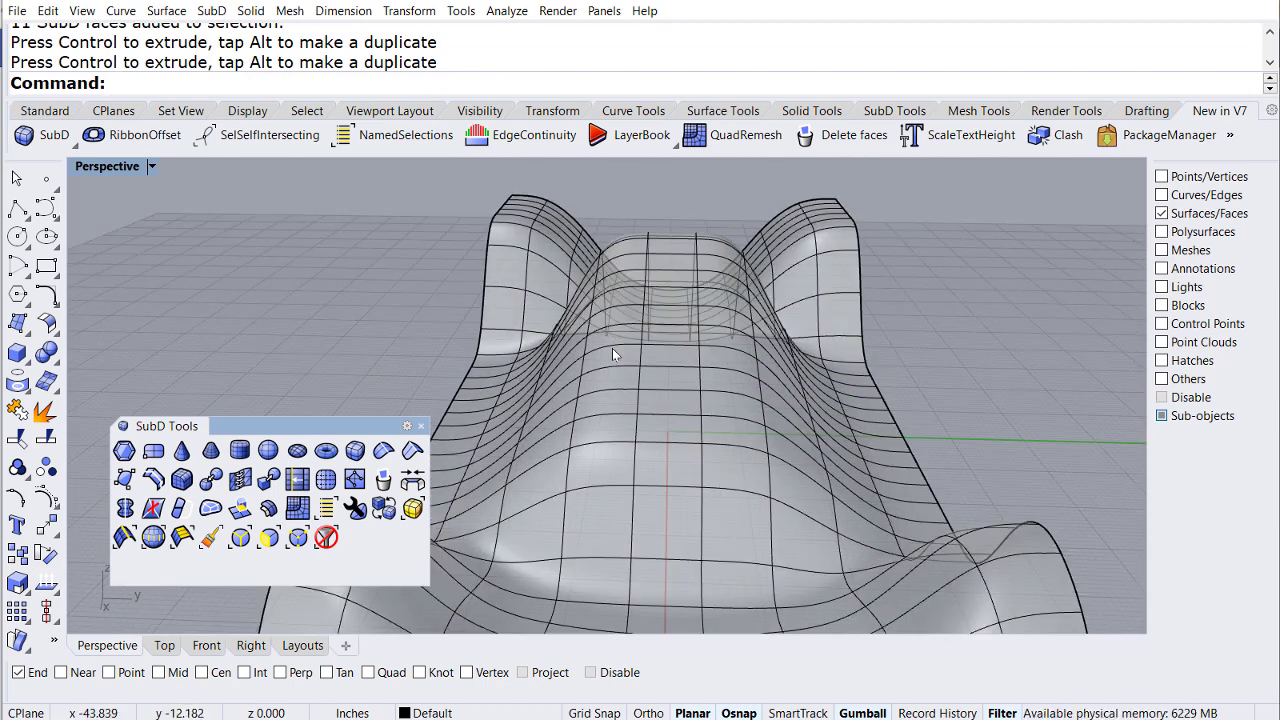
scroll(662, 375, up, 2)
scroll(662, 385, up, 2)
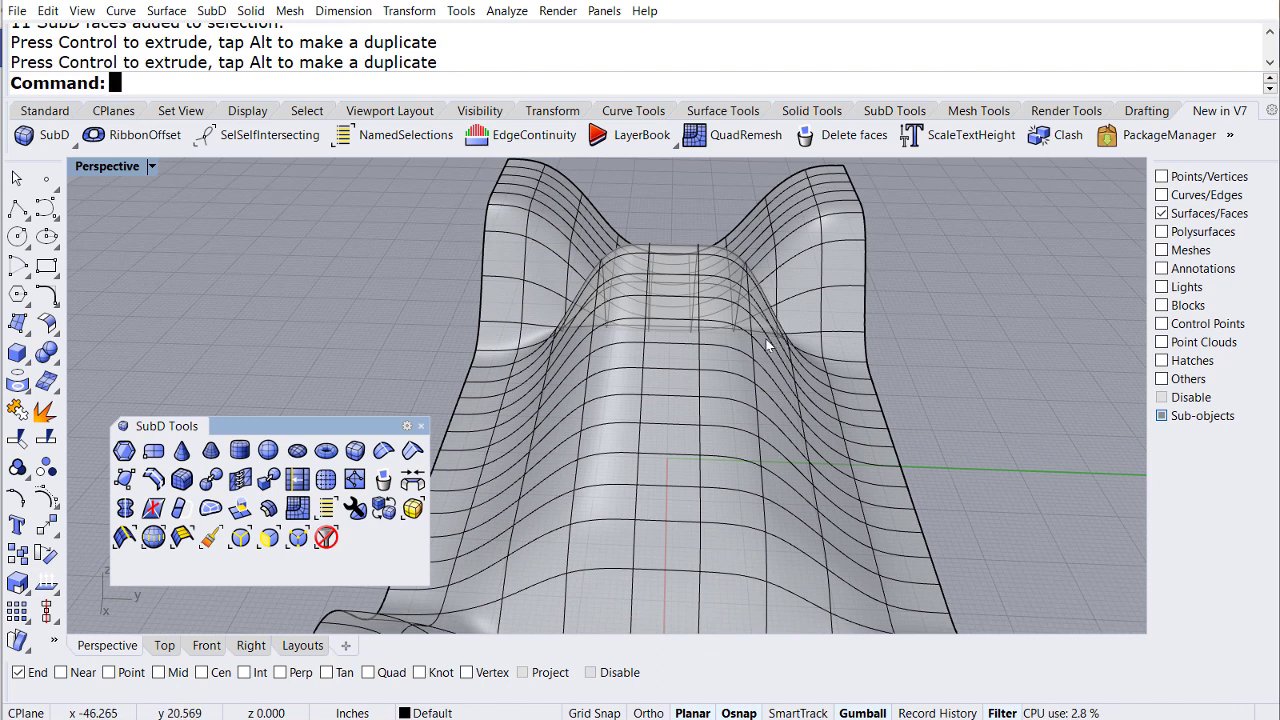
Step: Set the Soft Transform radius to 10 in
click(1232, 137)
click(1058, 183)
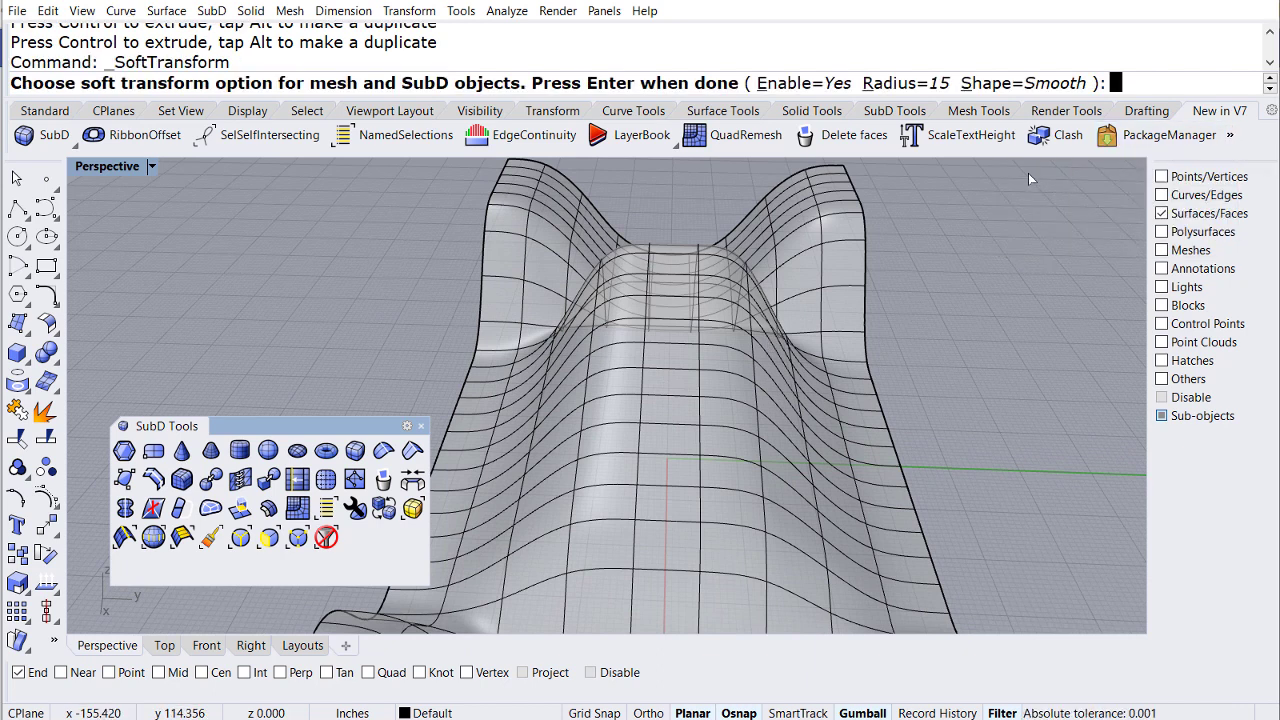
click(893, 83)
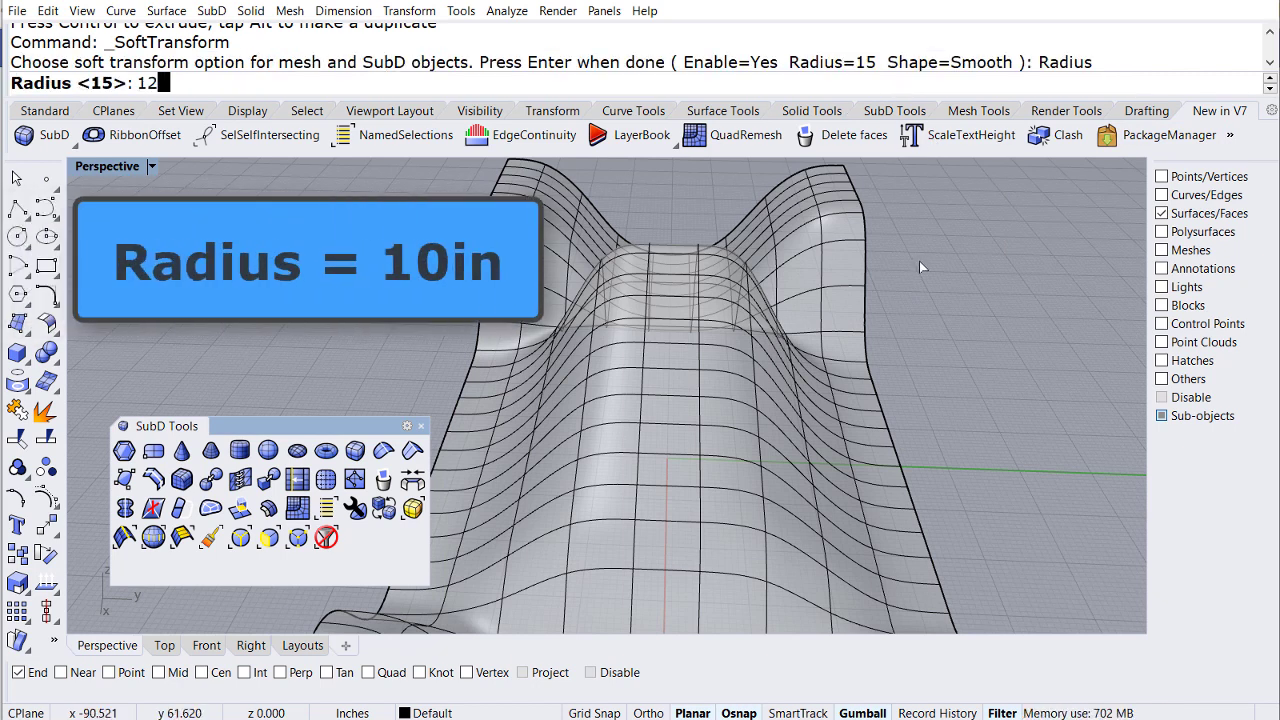
text(1)
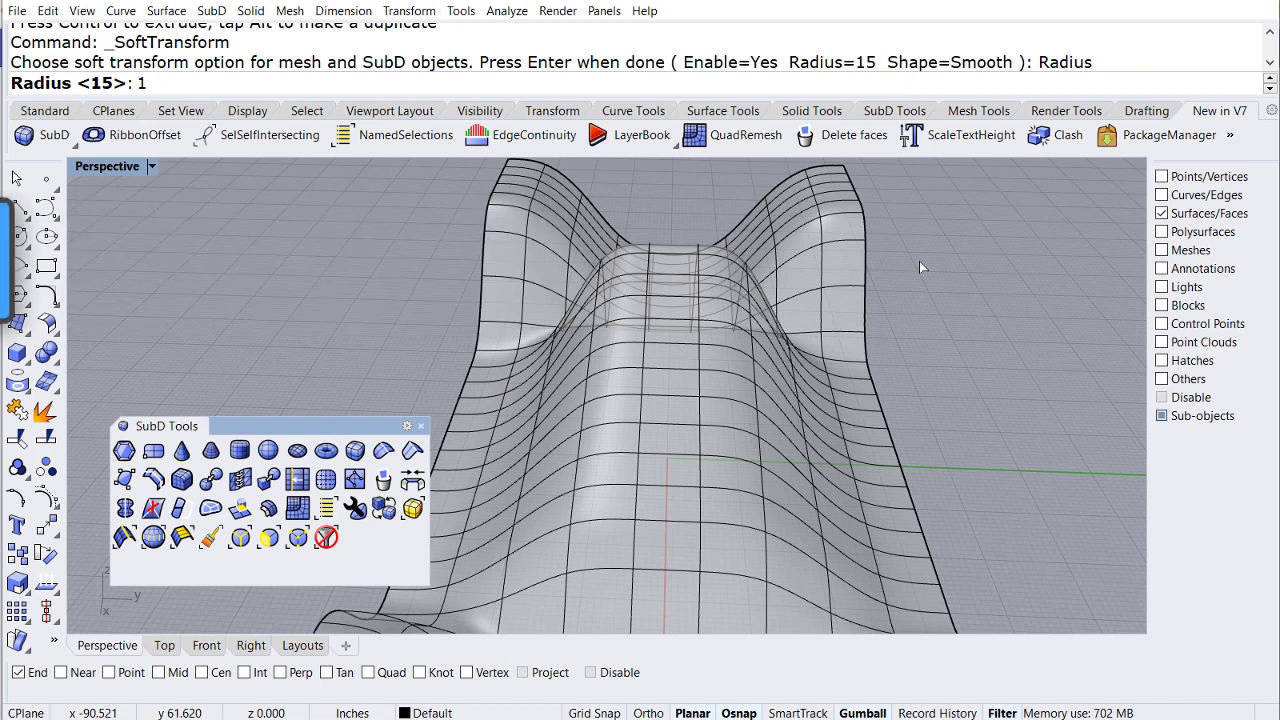
text(0)
key(Return)
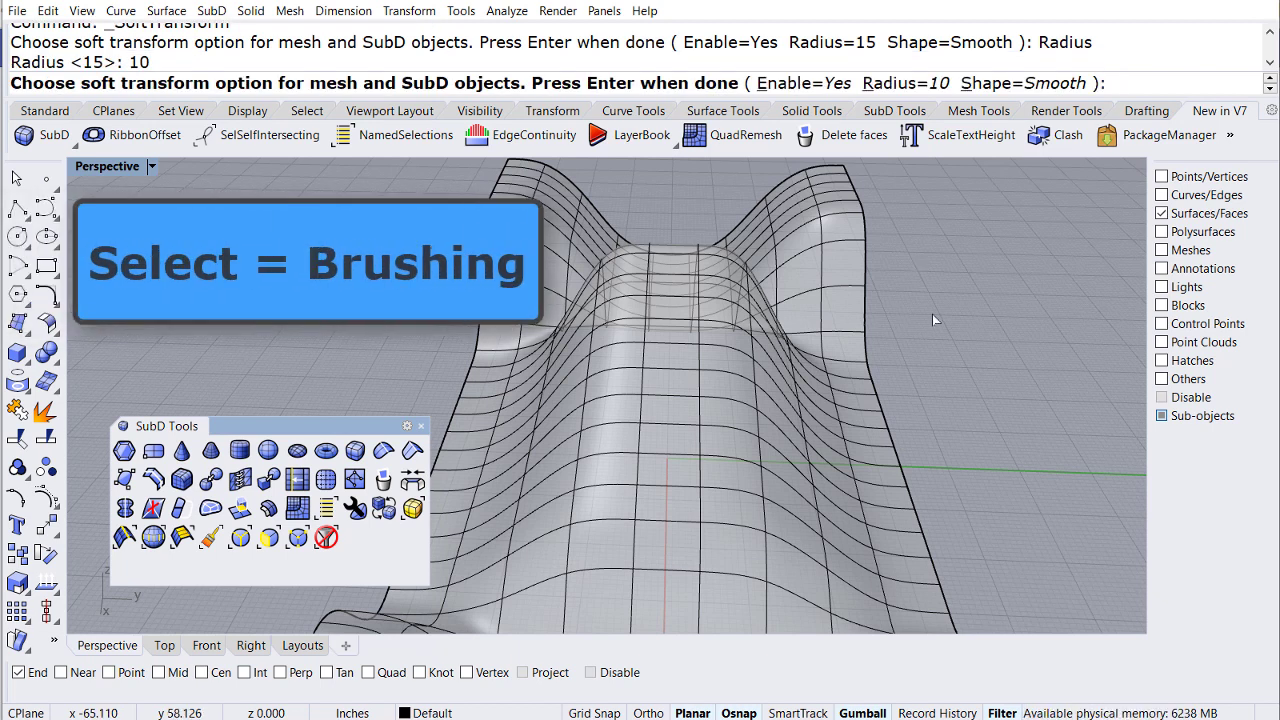
key(Return)
Step: Brush-select a U-shaped patch of 12 faces on the ridge
click(207, 540)
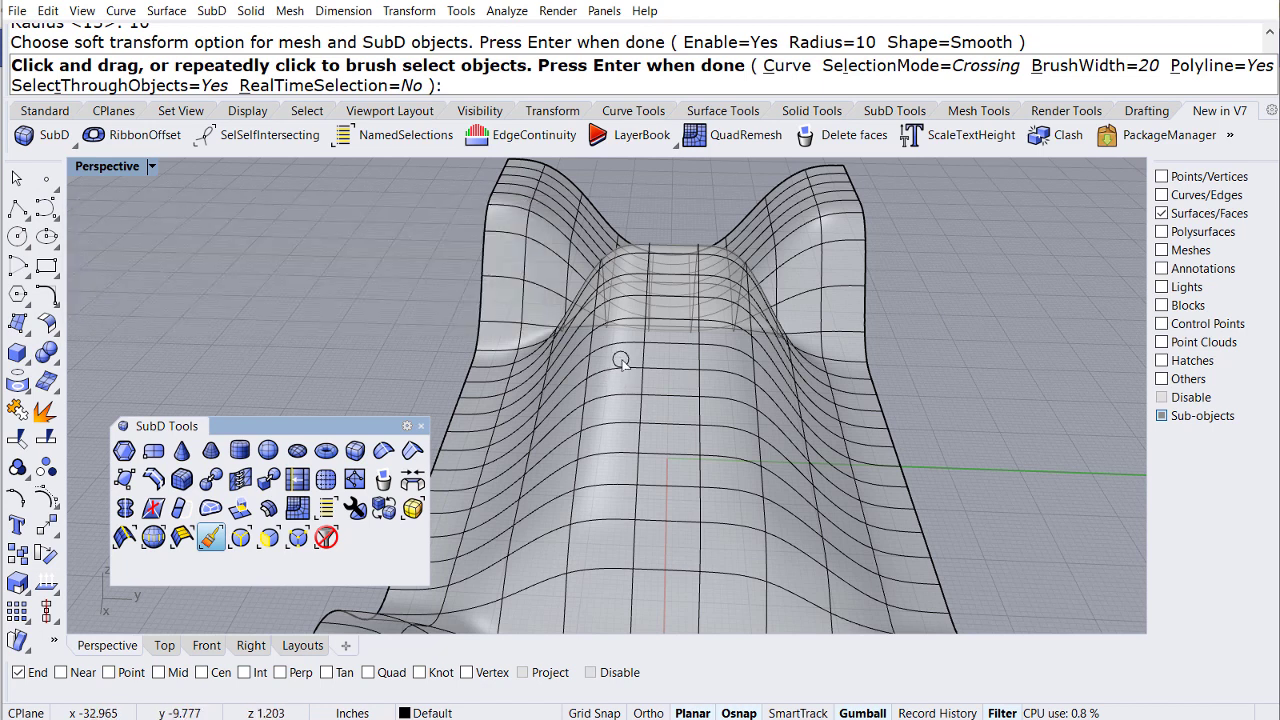
drag(621, 363, 612, 421)
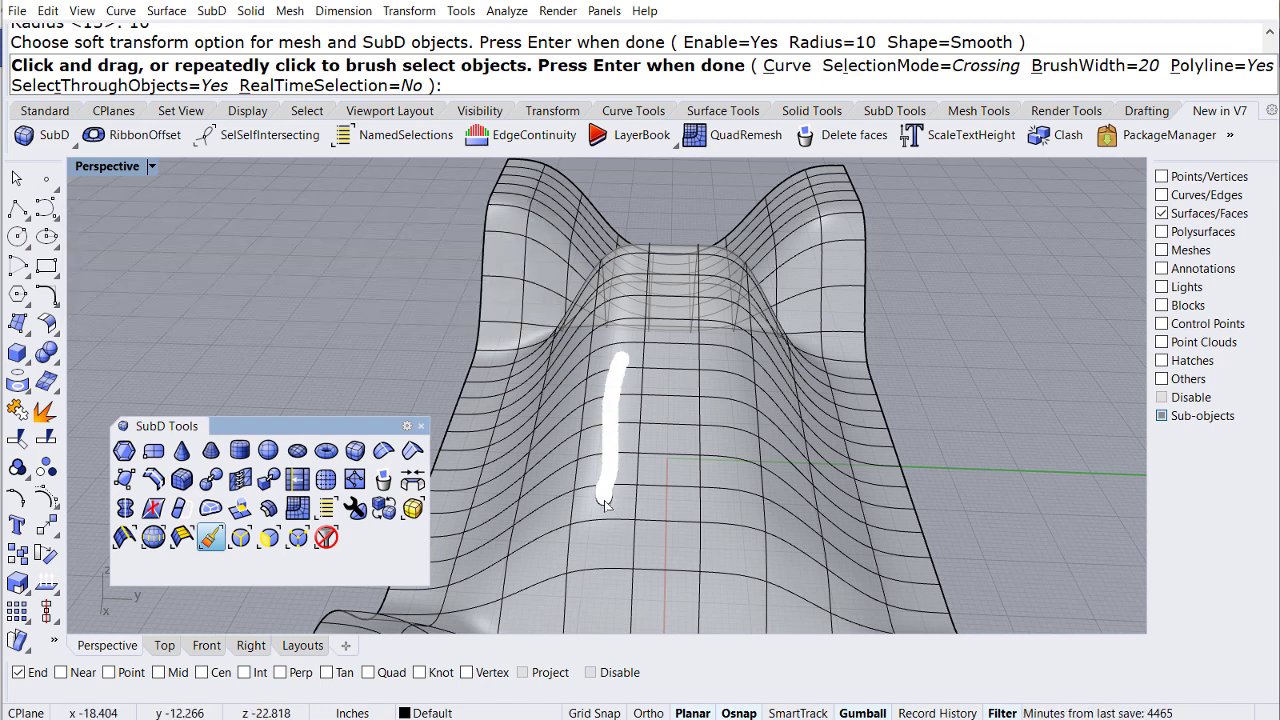
mouse_move(604, 500)
mouse_down()
mouse_move(666, 496)
mouse_move(670, 368)
mouse_up()
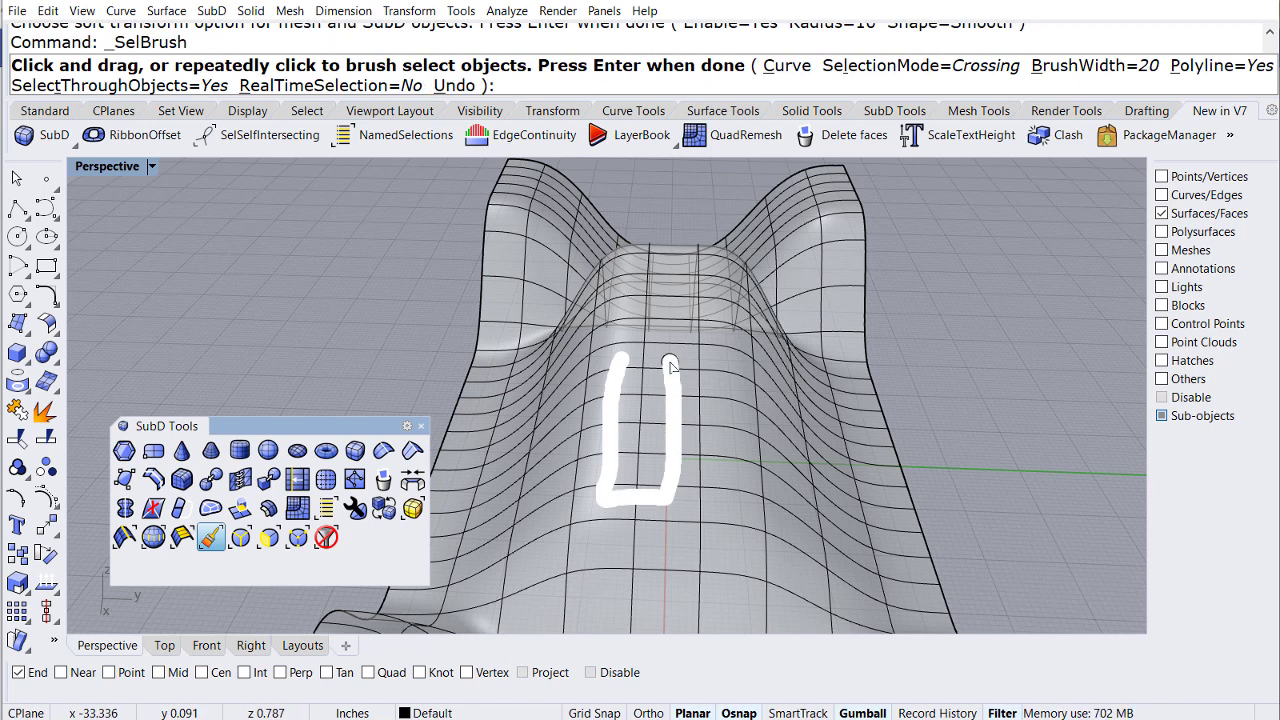
key(Return)
Step: Lower the patch about 9.9 in and tilt it roughly 13° to sink a trough
right_drag(684, 488, 856, 428)
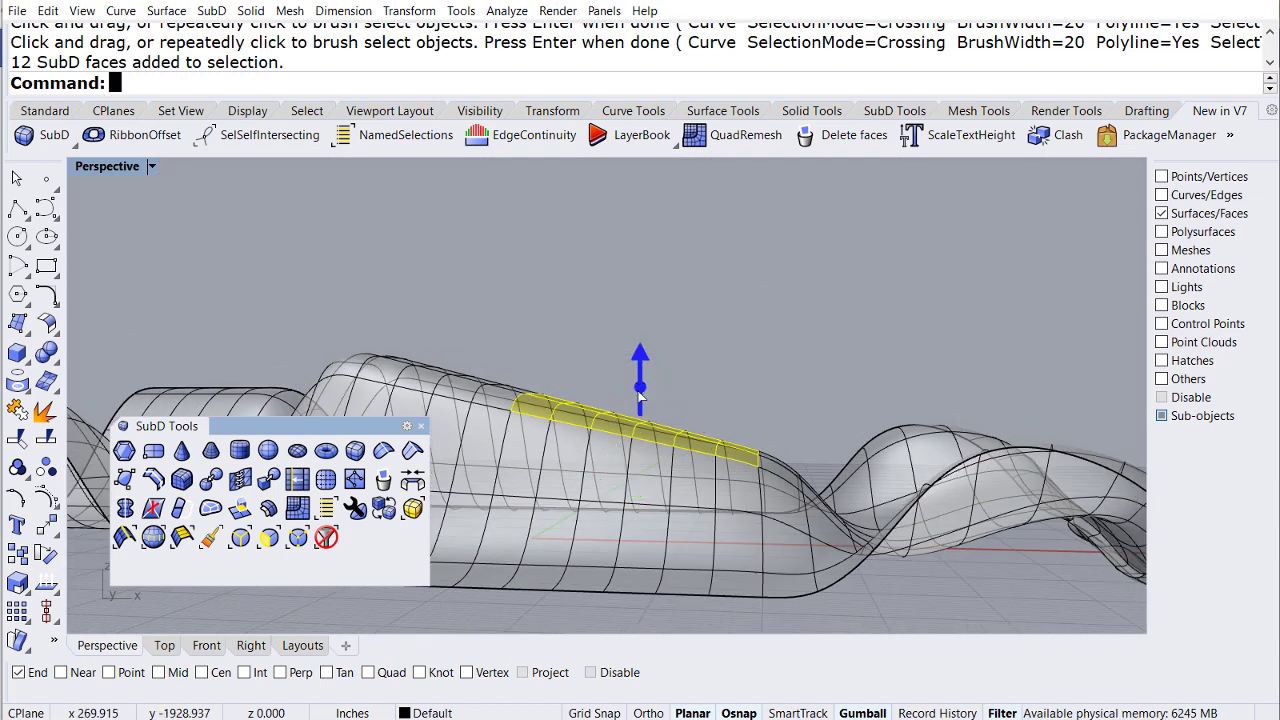
drag(640, 389, 629, 459)
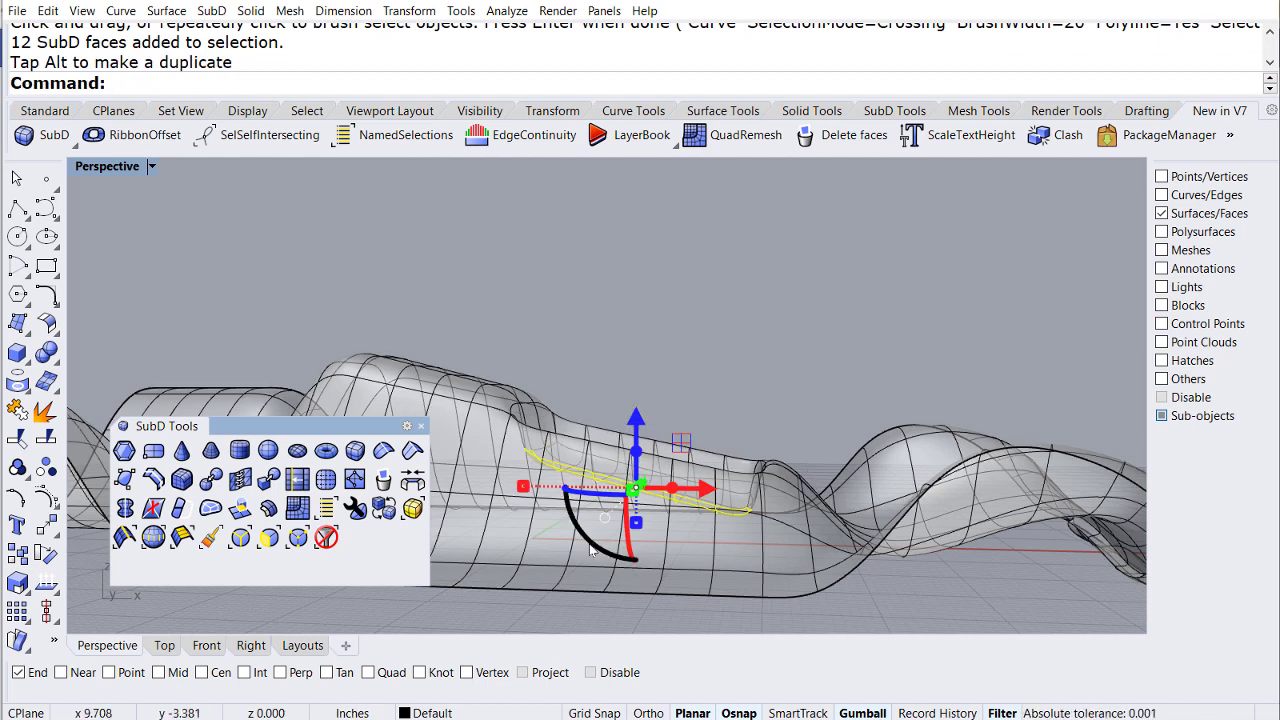
drag(637, 557, 605, 556)
click(792, 358)
right_drag(966, 389, 1061, 453)
Step: Shift one ridge face about 10 in sideways along X
scroll(662, 410, up, 5)
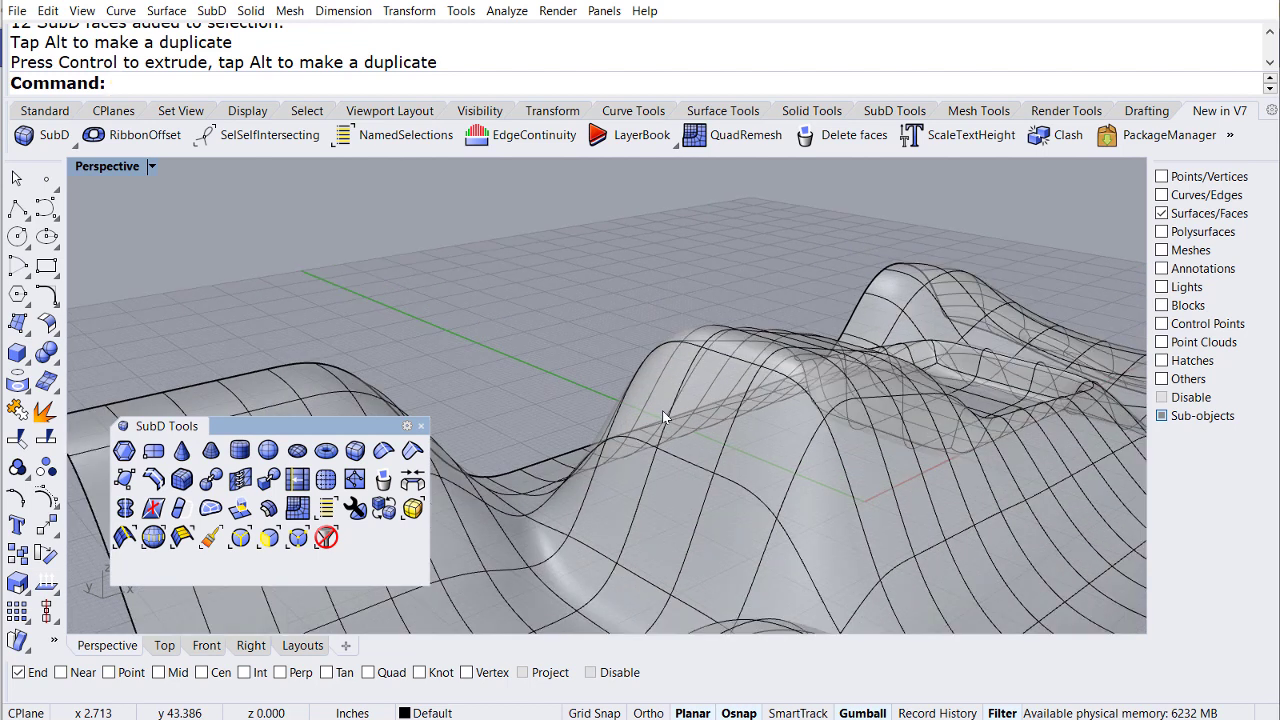
click(712, 386)
right_drag(715, 385, 765, 385)
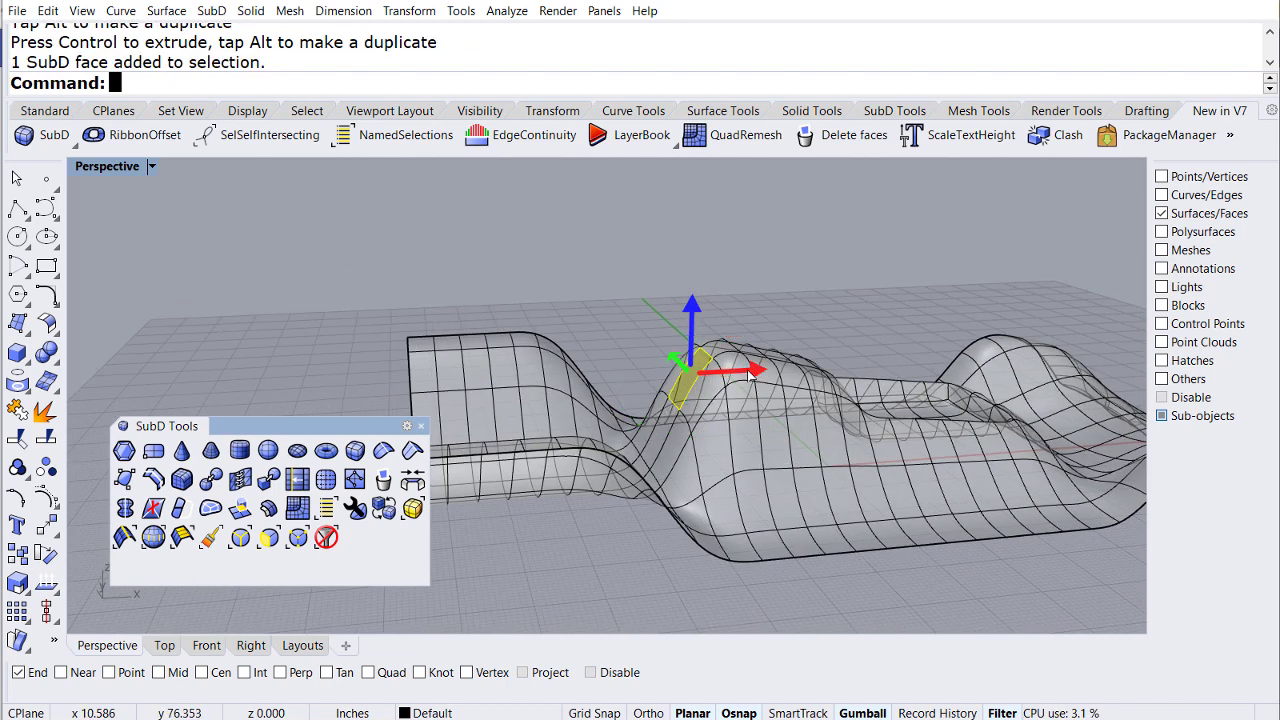
drag(757, 372, 650, 383)
Step: Lower a second ridge face about 5.6 in on Z
right_drag(611, 350, 680, 386)
ctrl+shift+click(680, 386)
drag(677, 316, 676, 350)
click(1003, 550)
right_drag(971, 543, 837, 521)
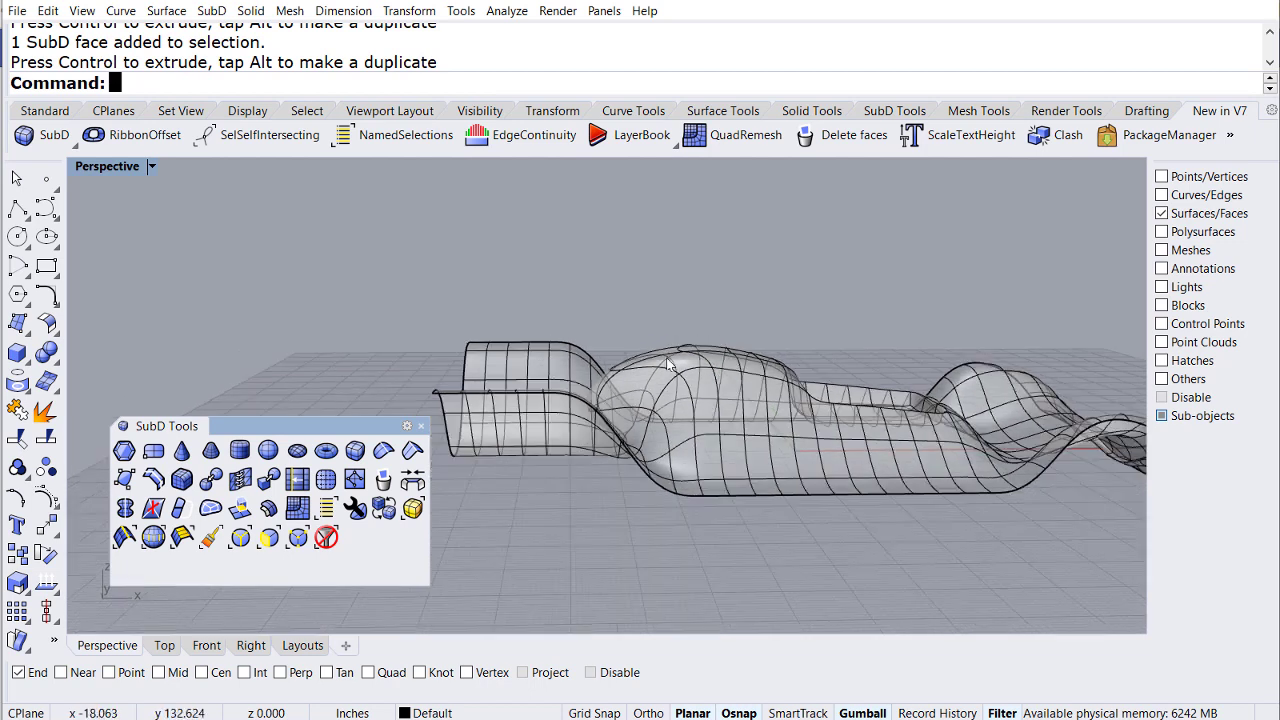
right_drag(826, 427, 704, 400)
scroll(781, 504, up, 3)
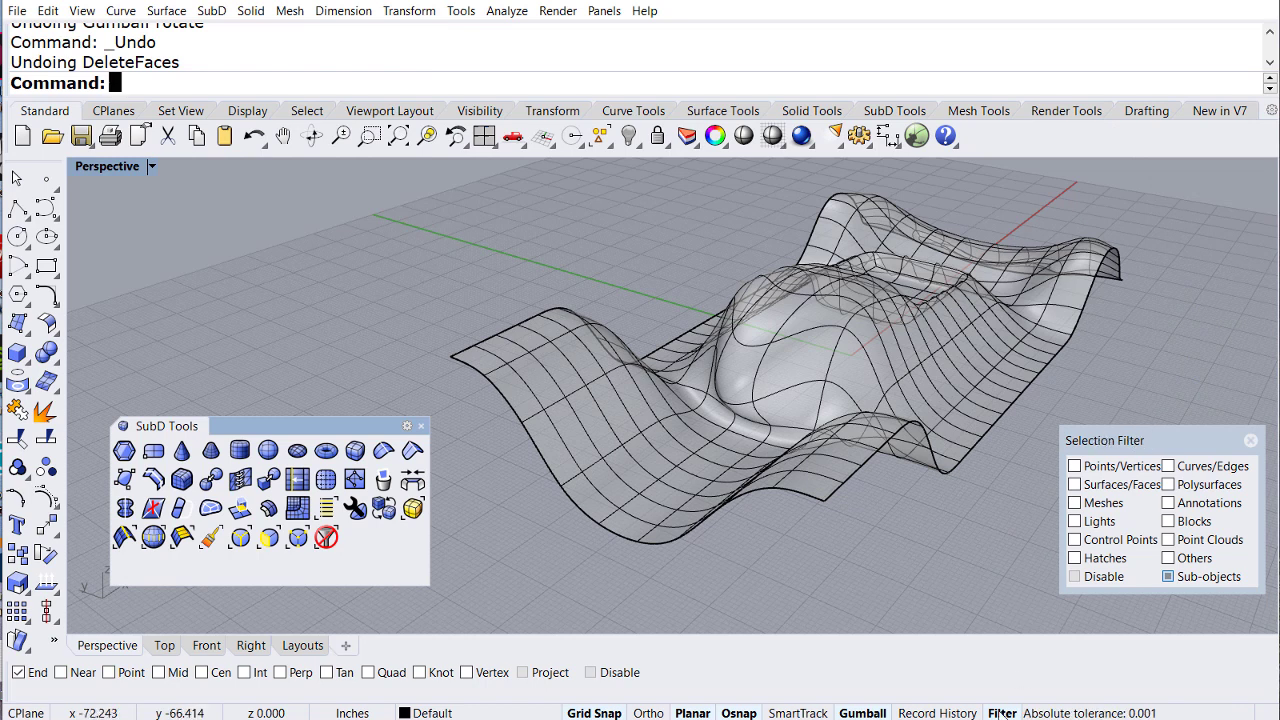
Step: Toggle the selection filter, reset it to all object types, and test-select the SubD
click(1001, 713)
click(1001, 713)
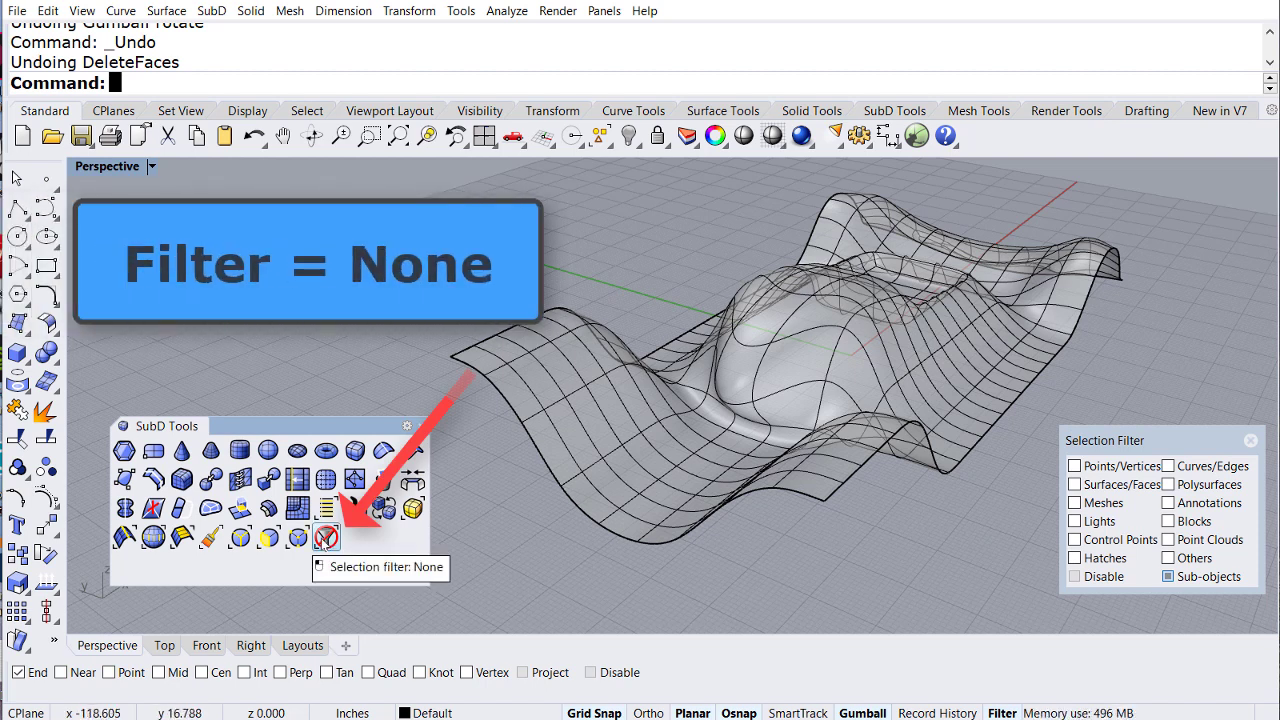
click(326, 538)
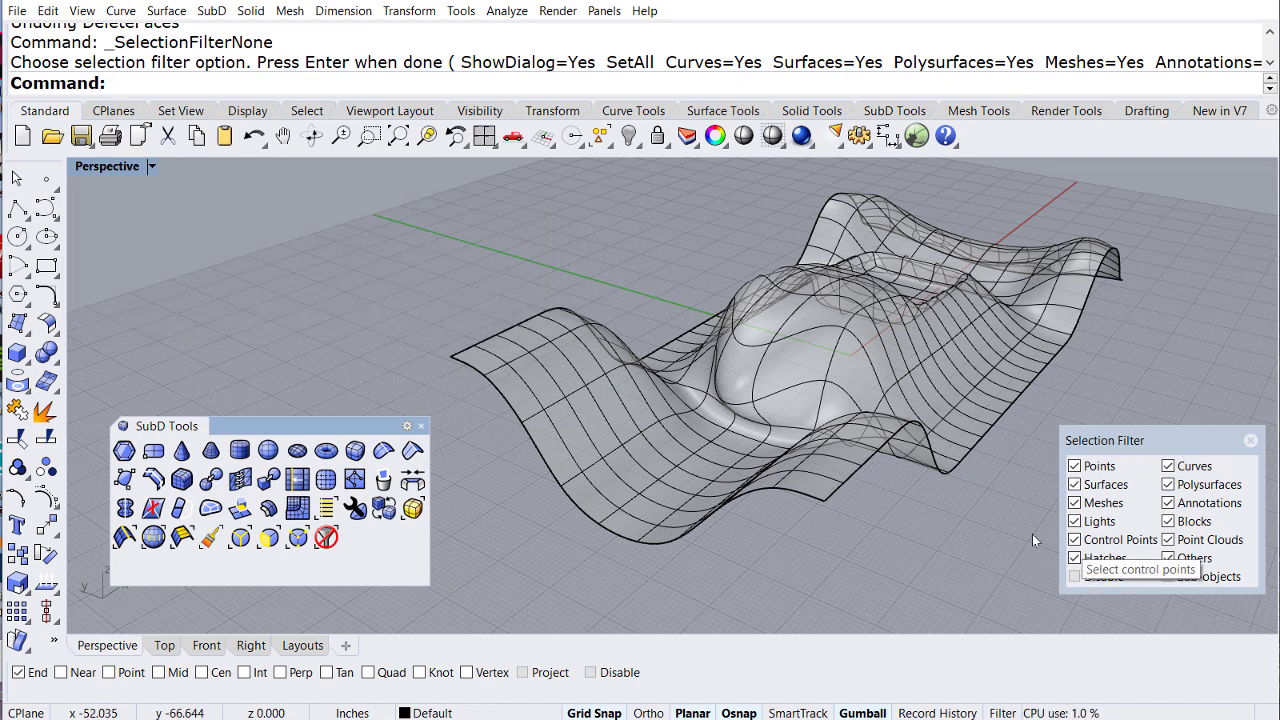
click(735, 372)
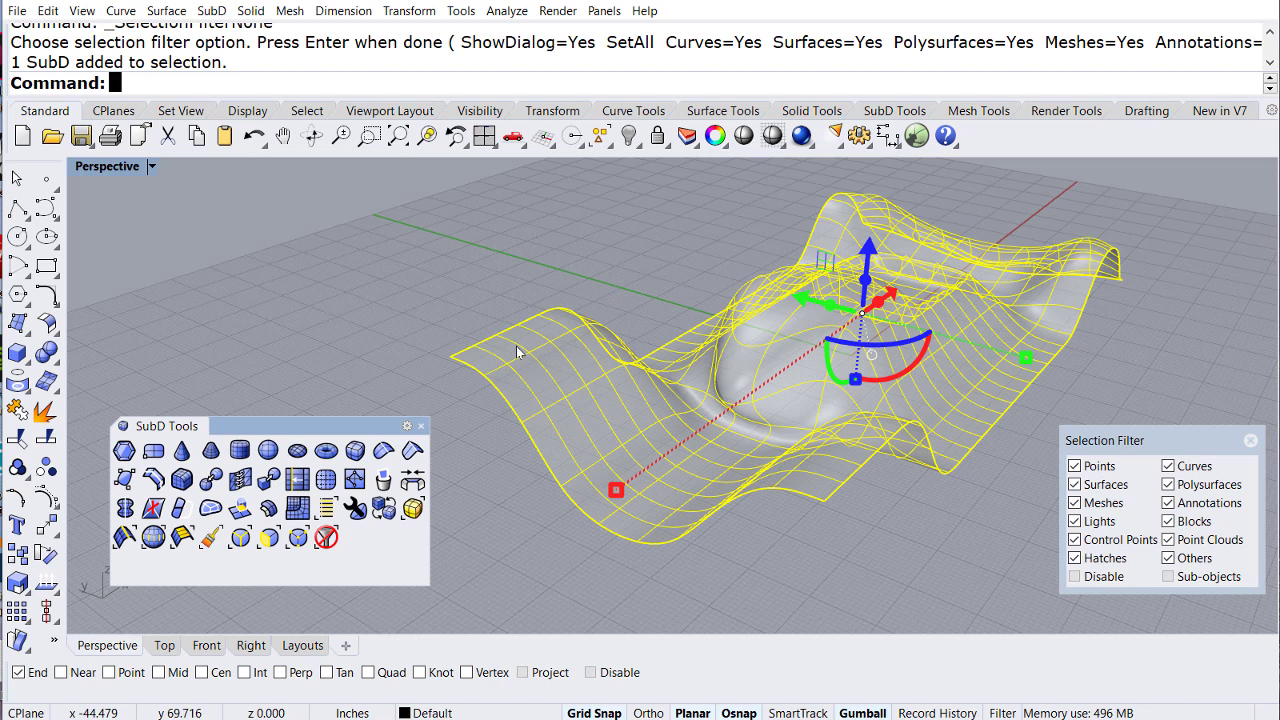
click(871, 532)
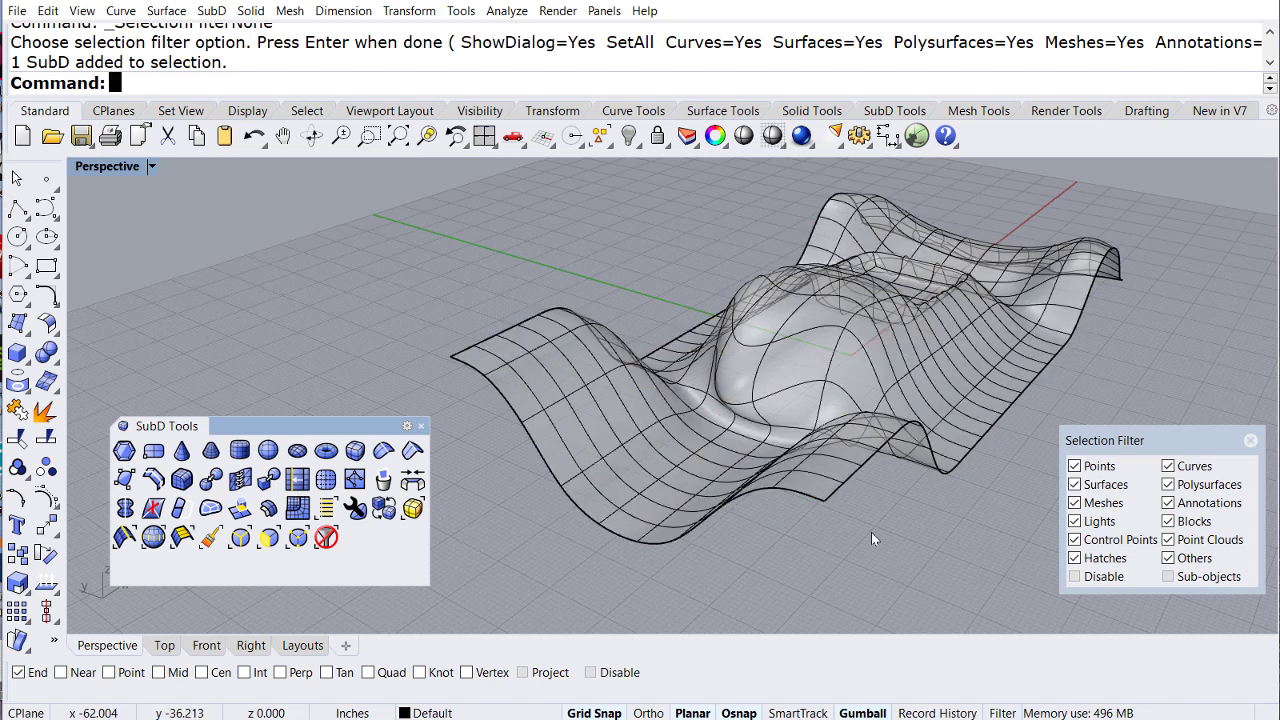
Step: Try sub-object picking, then set the Faces filter and pick a face on the central bump
click(1170, 578)
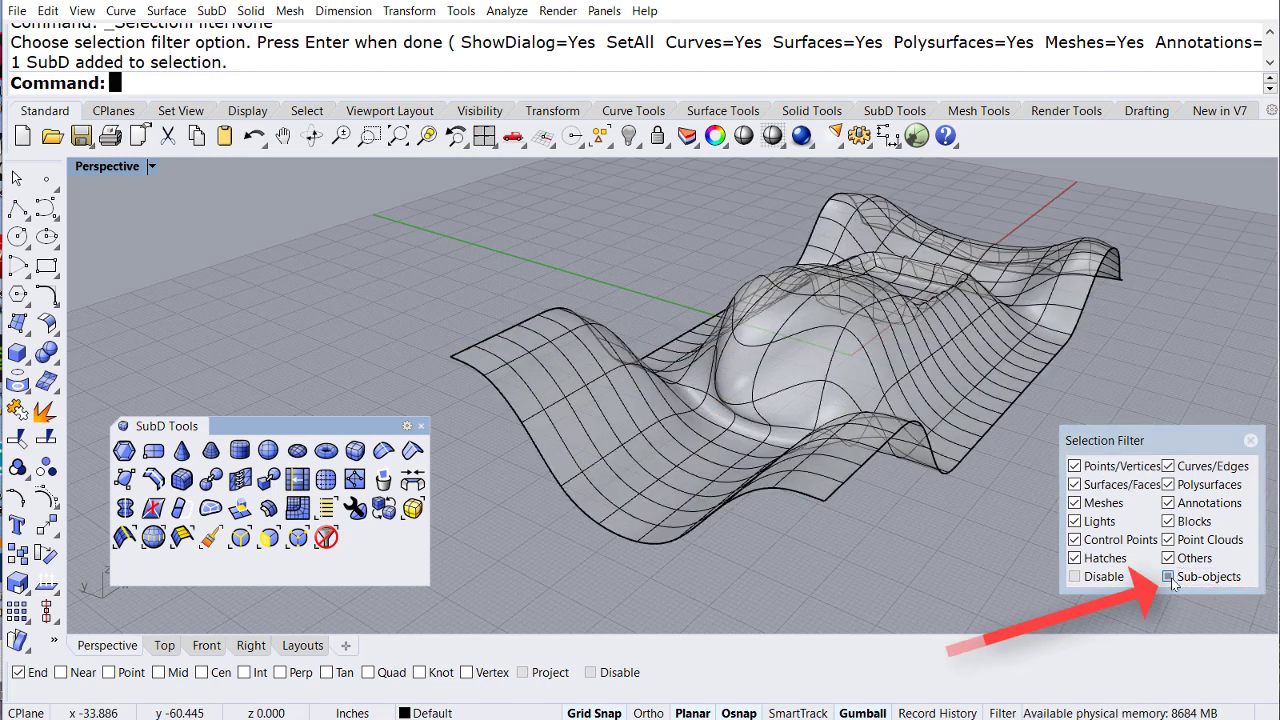
click(742, 376)
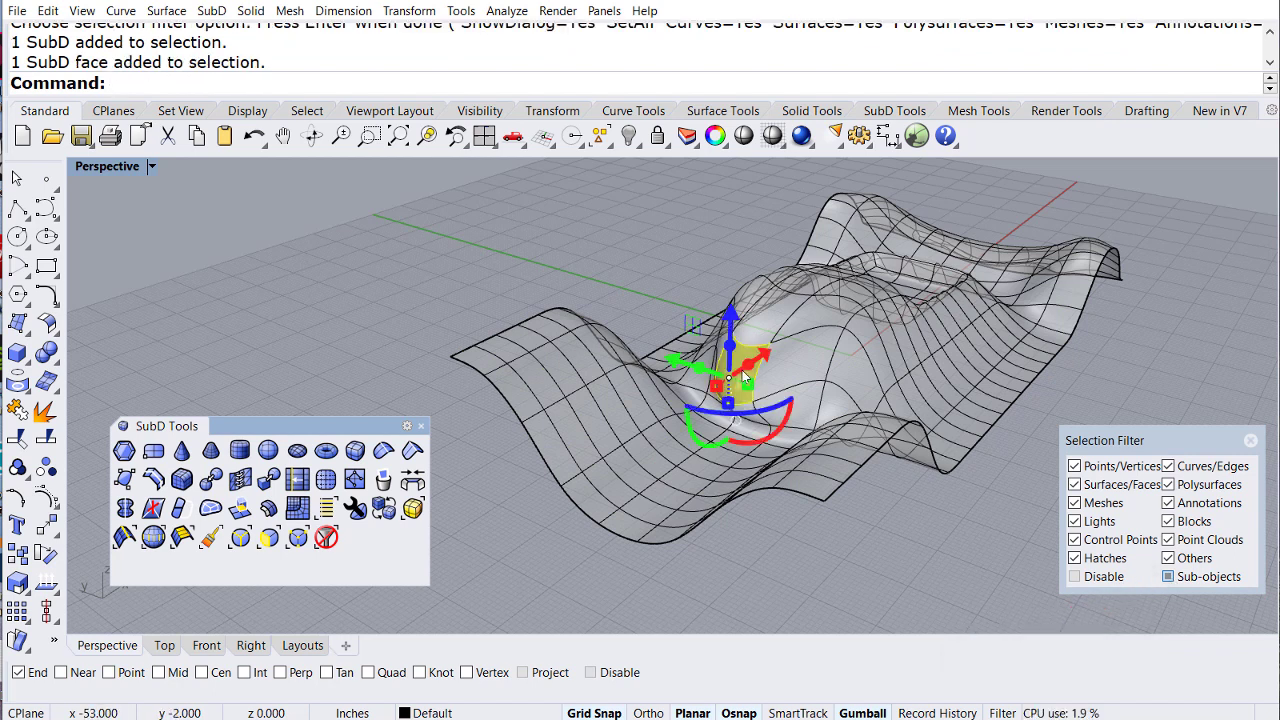
click(1168, 577)
click(992, 545)
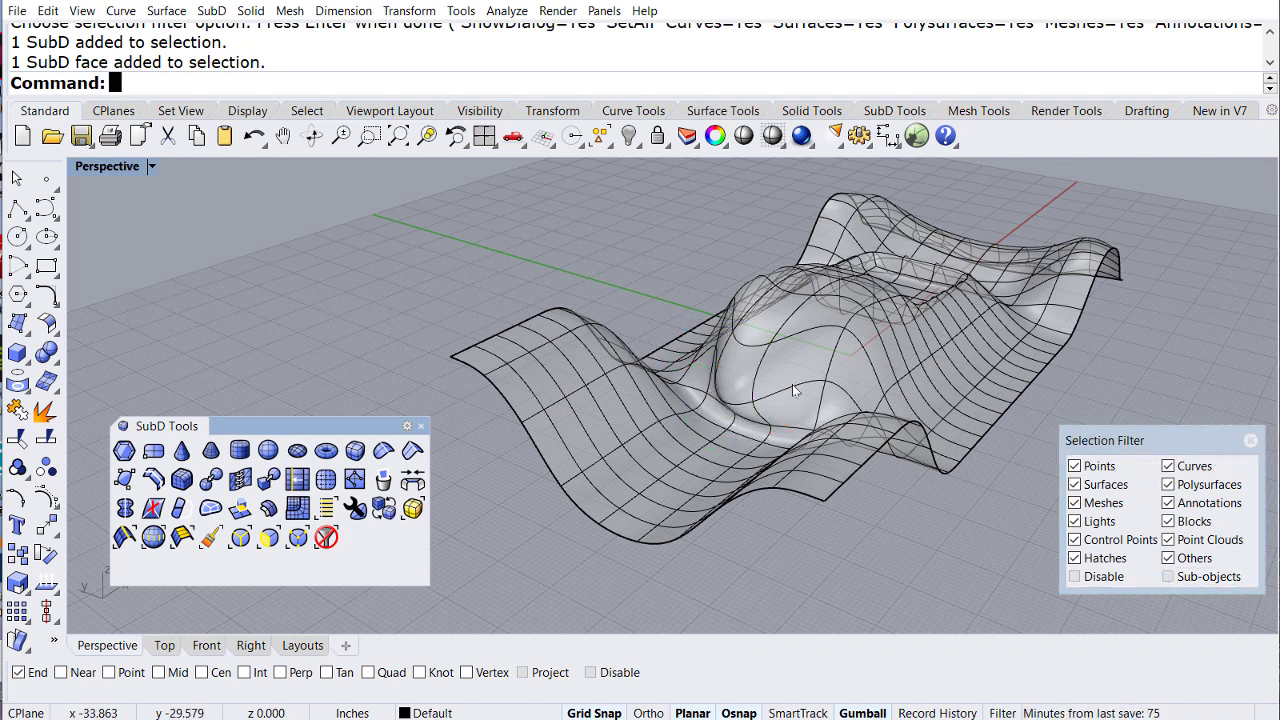
click(270, 539)
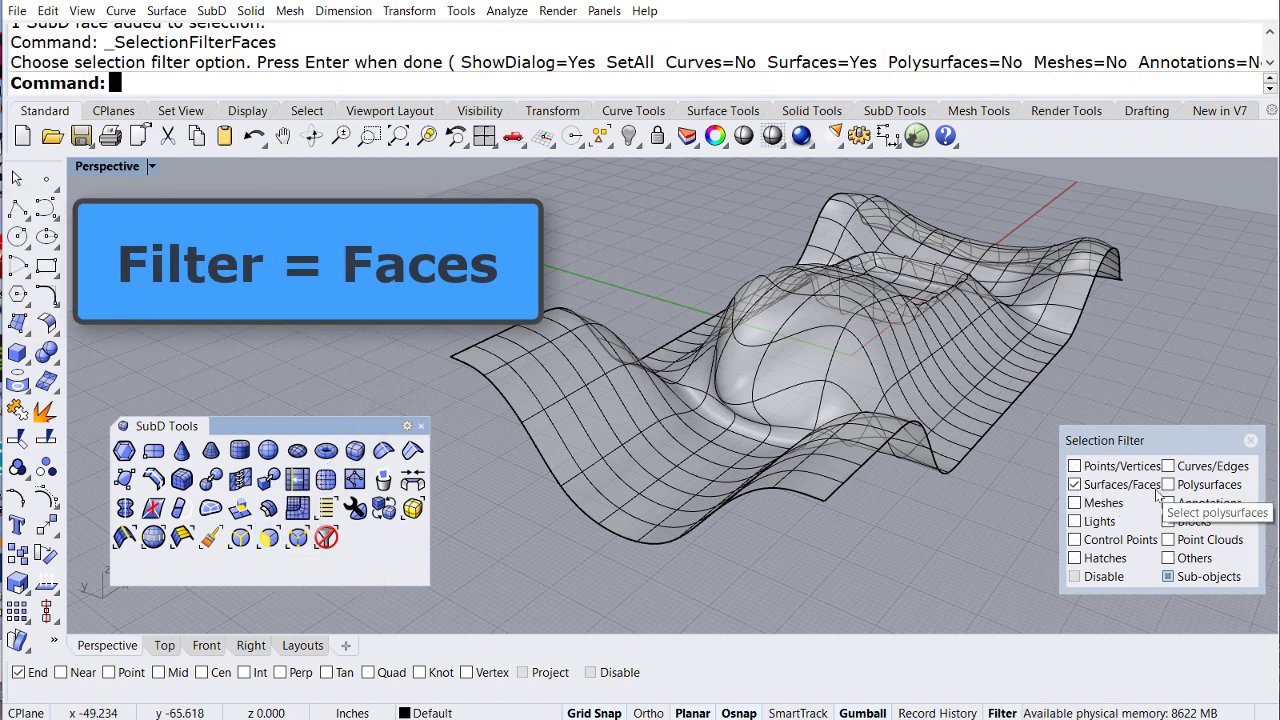
click(736, 372)
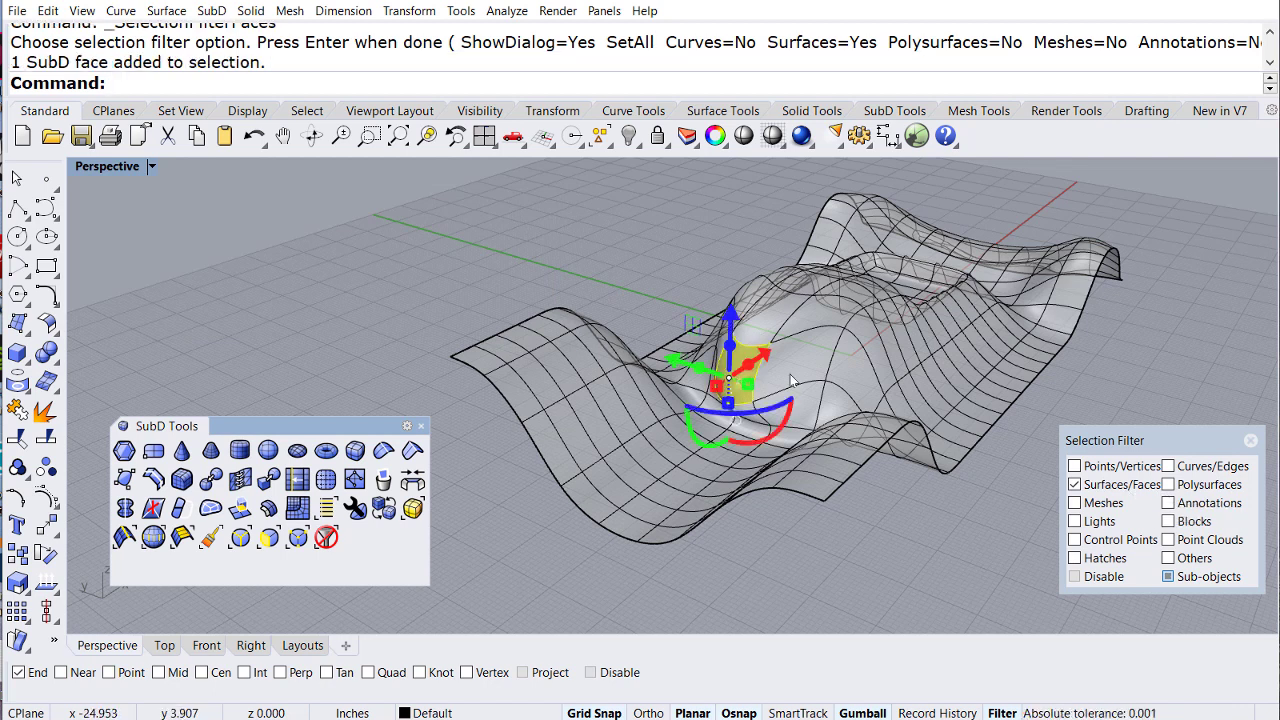
Step: Delete the chosen face to open a hole and select its four-edge loop
click(384, 481)
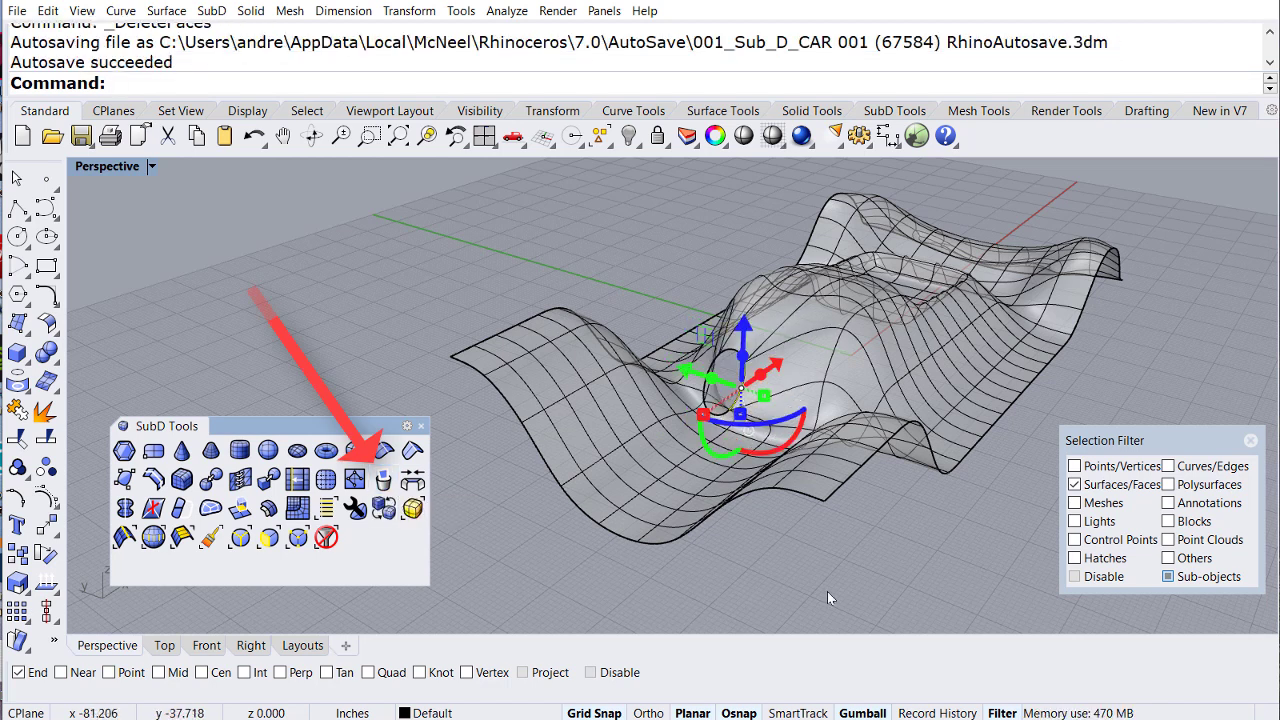
scroll(722, 362, up, 5)
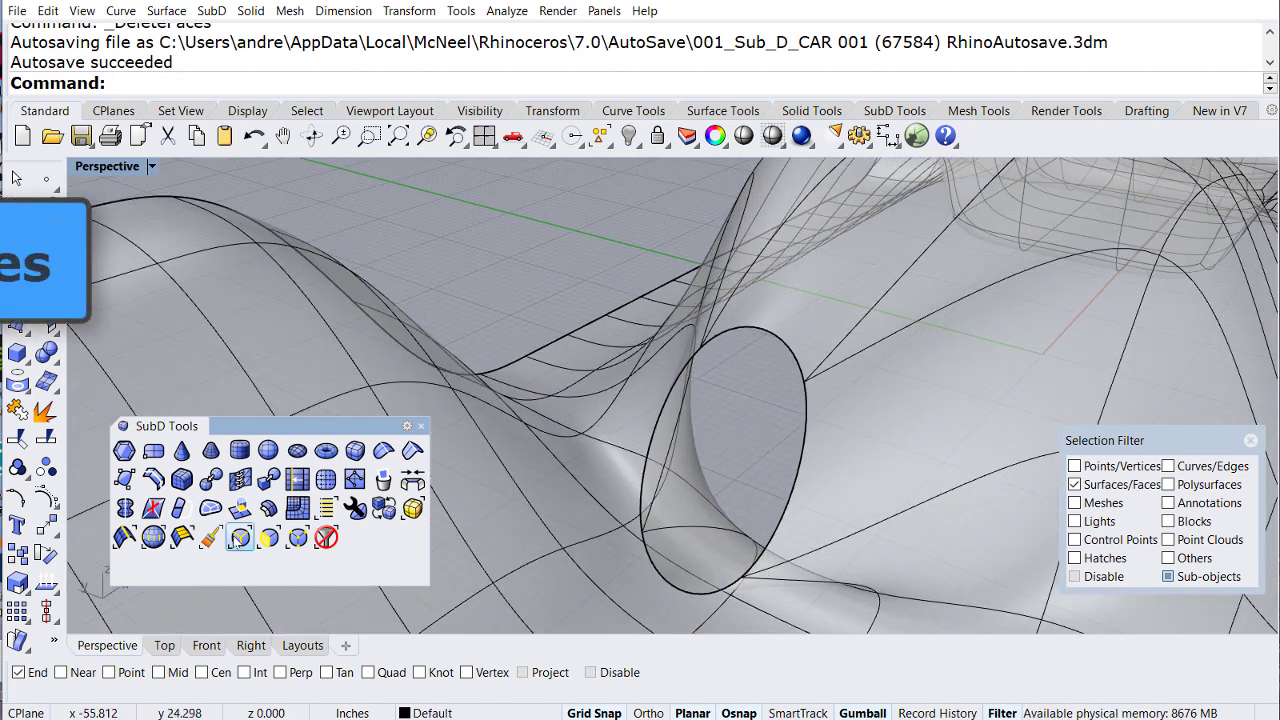
click(240, 538)
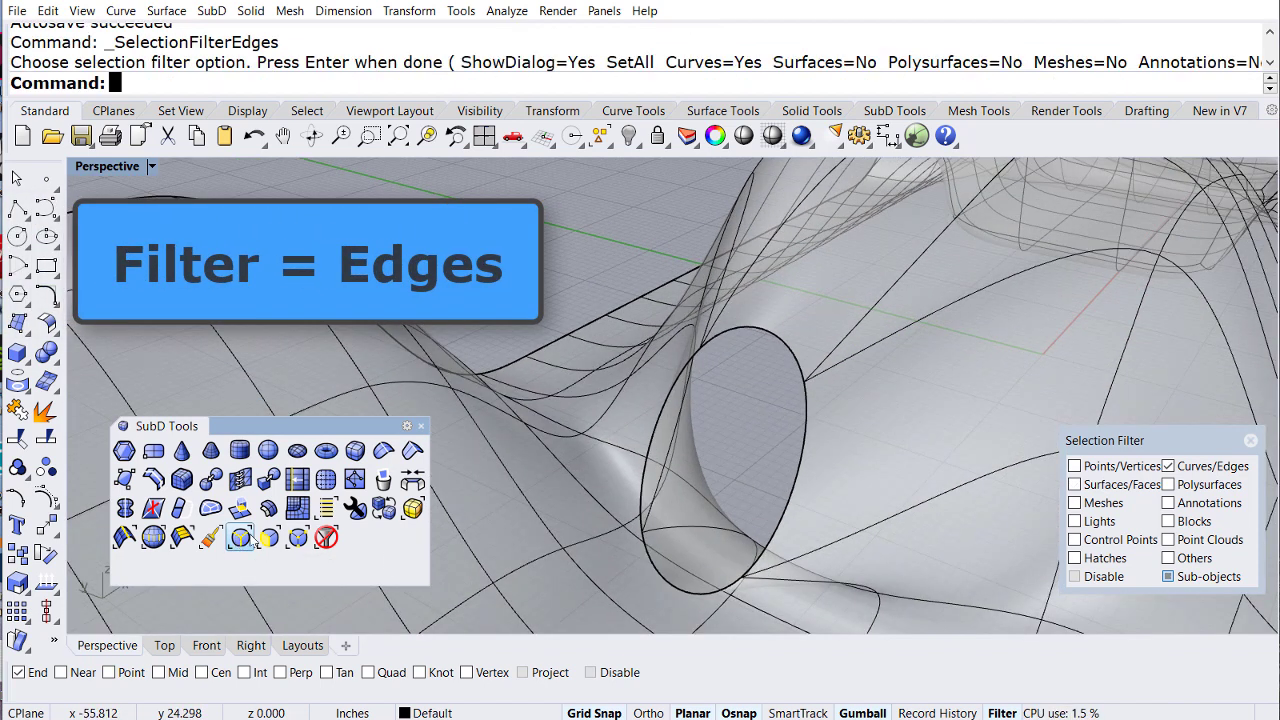
click(753, 325)
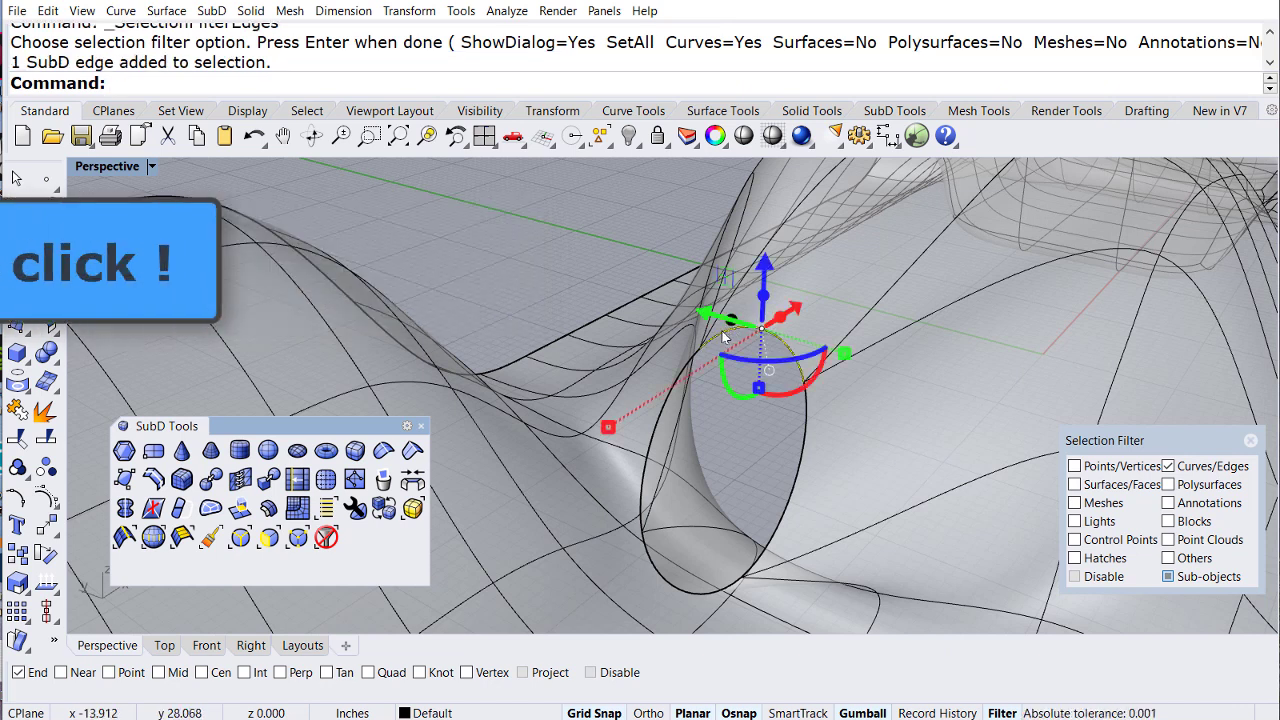
double_click(724, 338)
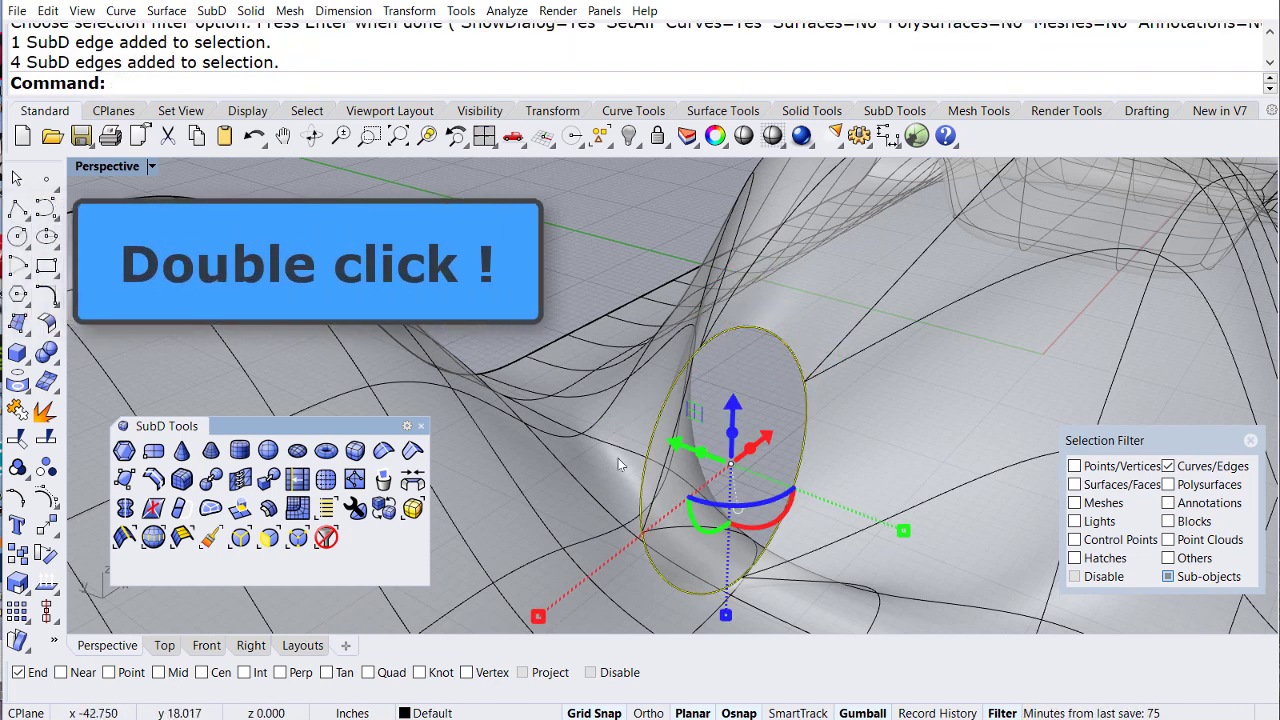
click(1210, 115)
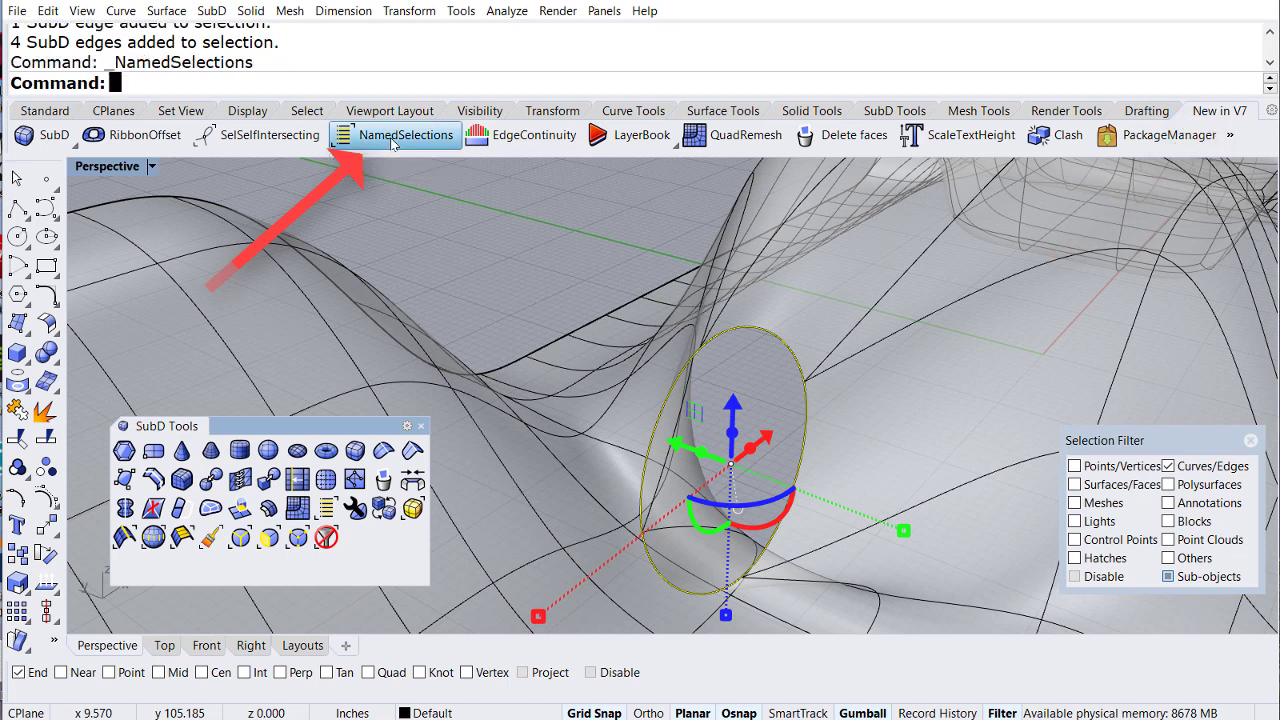
Step: Save the hole's edge loop as a named selection called 'Edges'
click(393, 143)
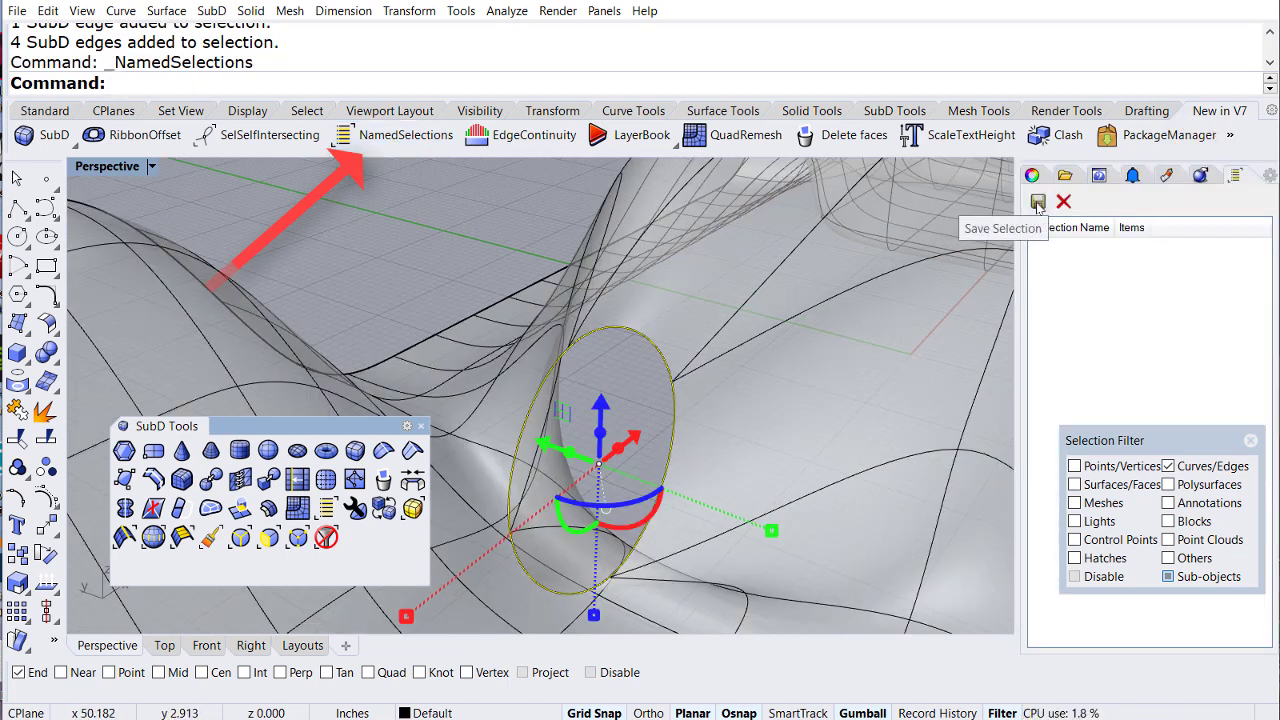
click(1038, 202)
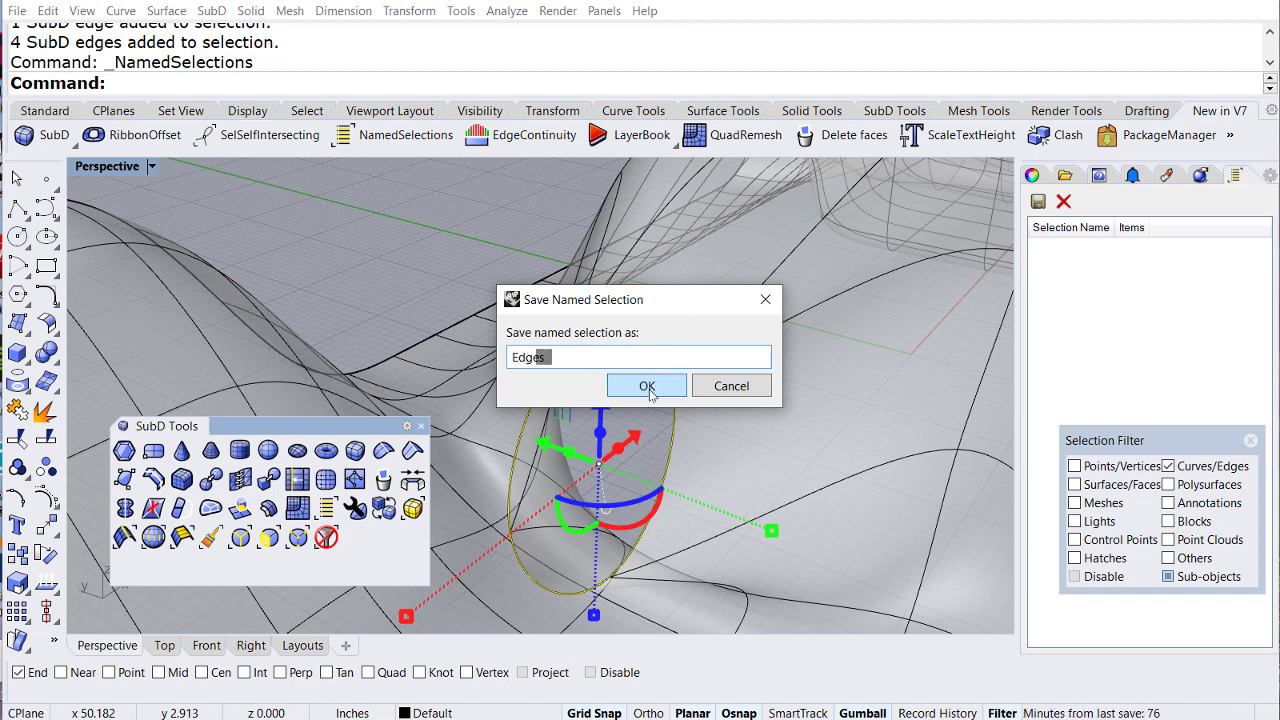
click(647, 387)
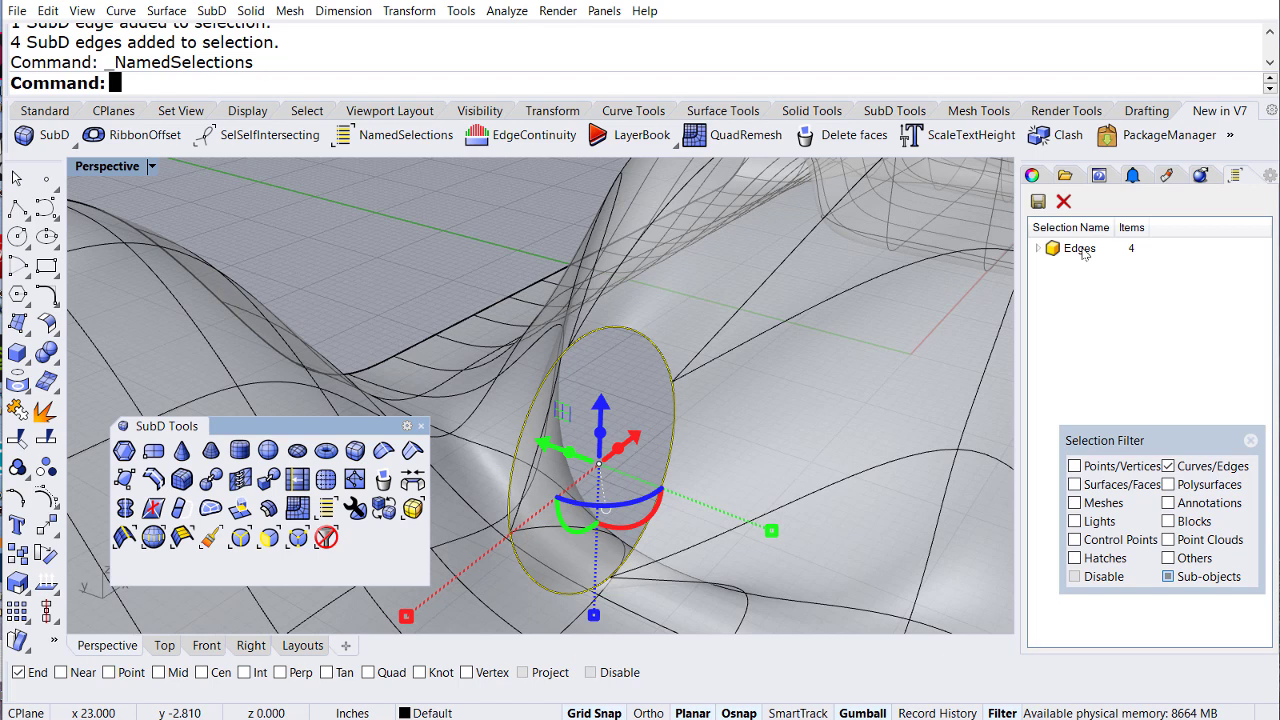
Step: Rotate the opening's edge loop about -30° and deselect it
right_drag(775, 320, 677, 337)
drag(633, 385, 688, 432)
click(730, 219)
right_drag(680, 342, 709, 300)
scroll(709, 300, up, 5)
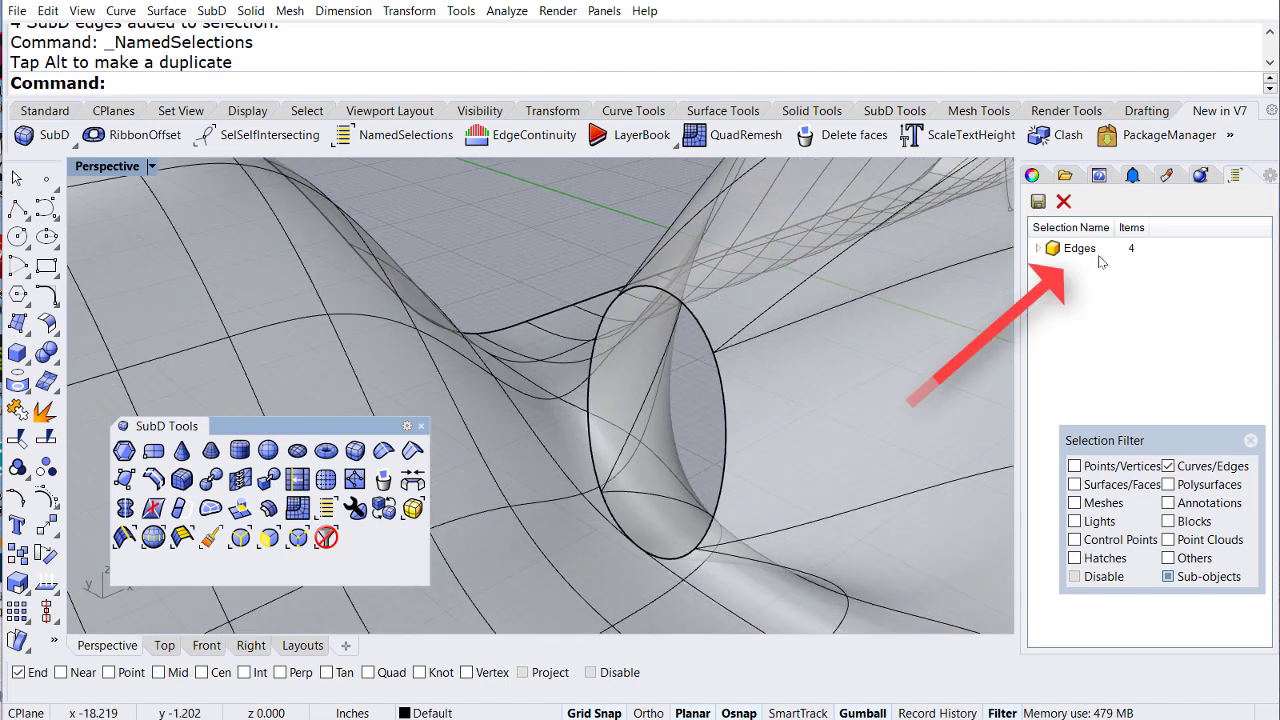
Step: Reselect the saved 'Edges' and move the opening -7.5 in along X
double_click(1078, 254)
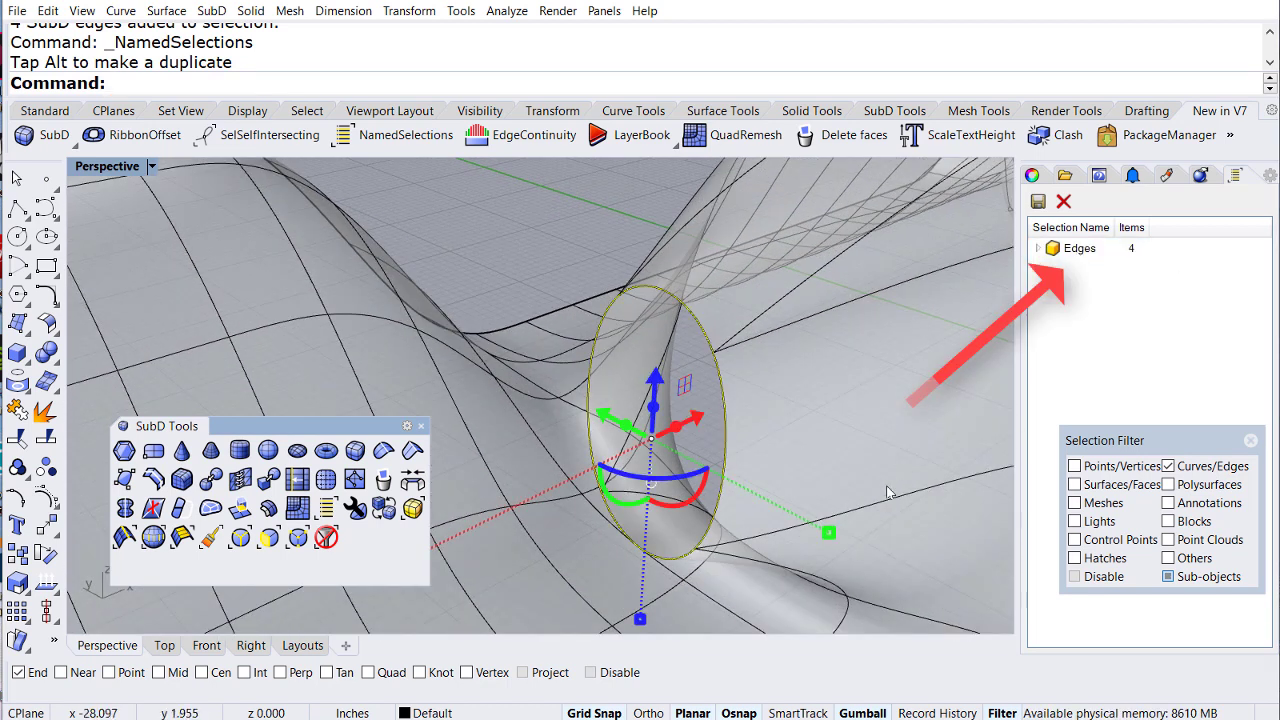
right_drag(878, 465, 816, 444)
drag(816, 444, 732, 458)
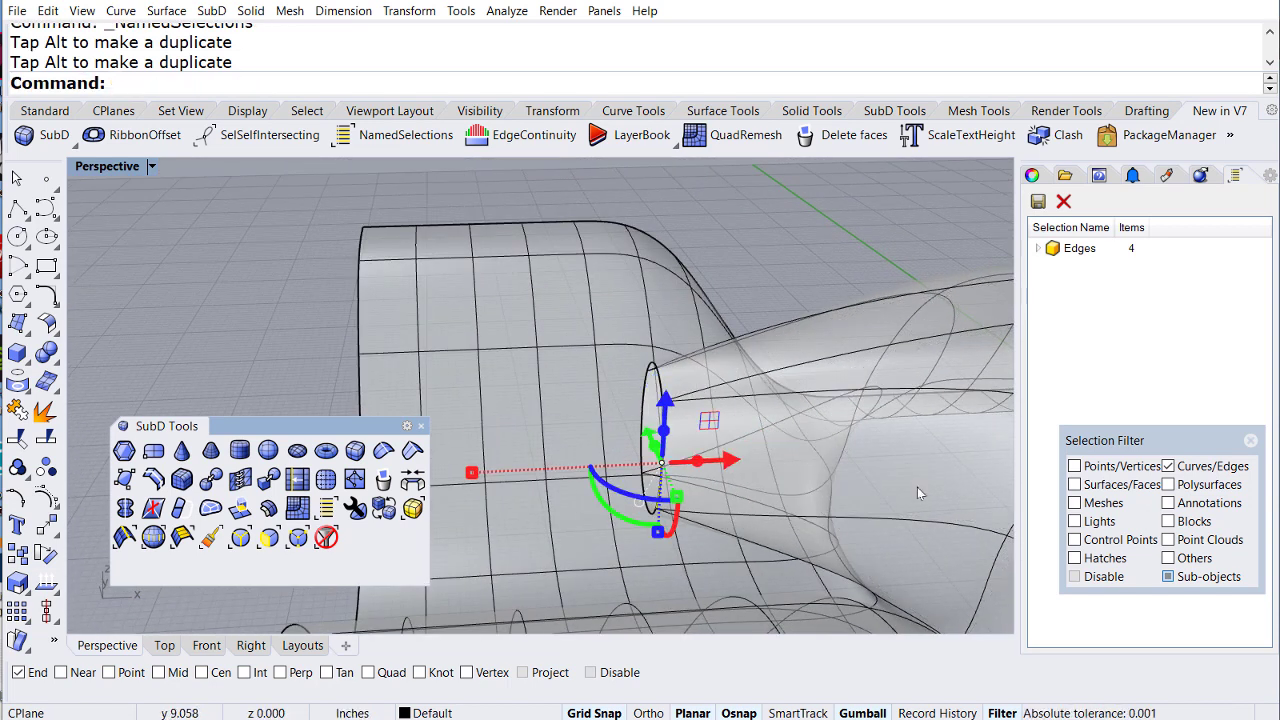
click(1080, 249)
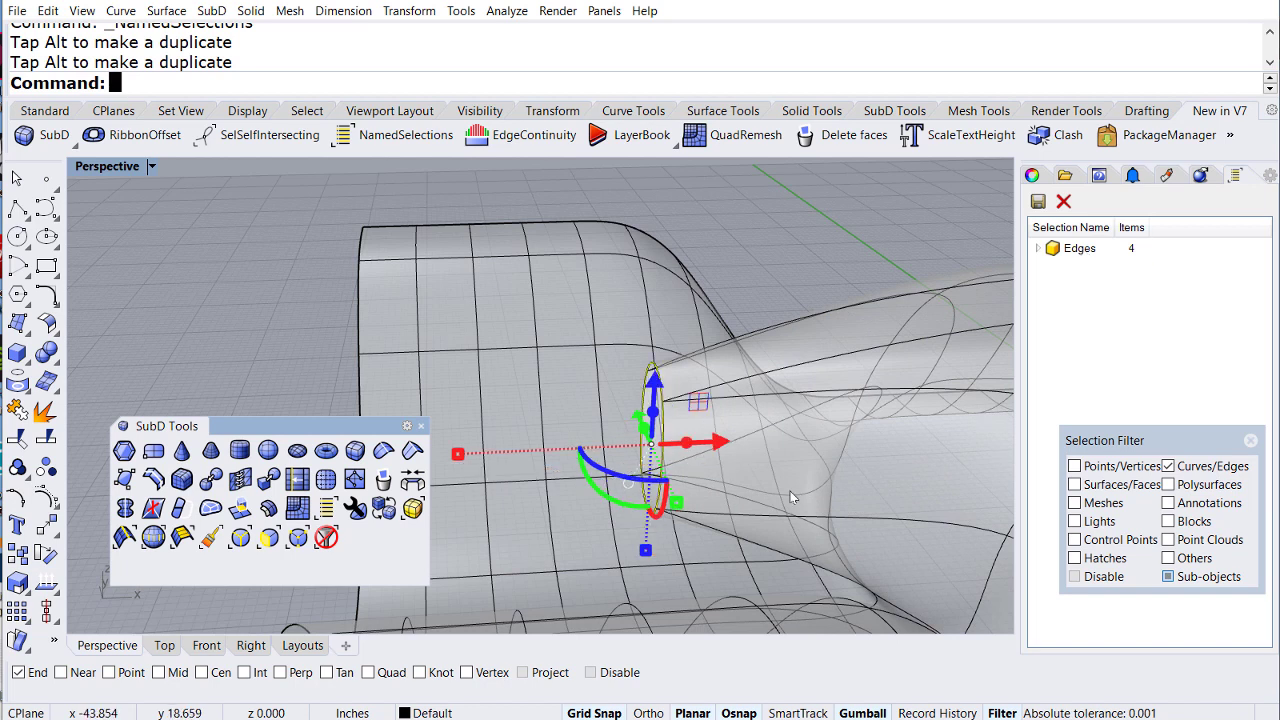
Step: Scale the elliptical opening into a round hole, then deselect
right_drag(788, 498, 977, 468)
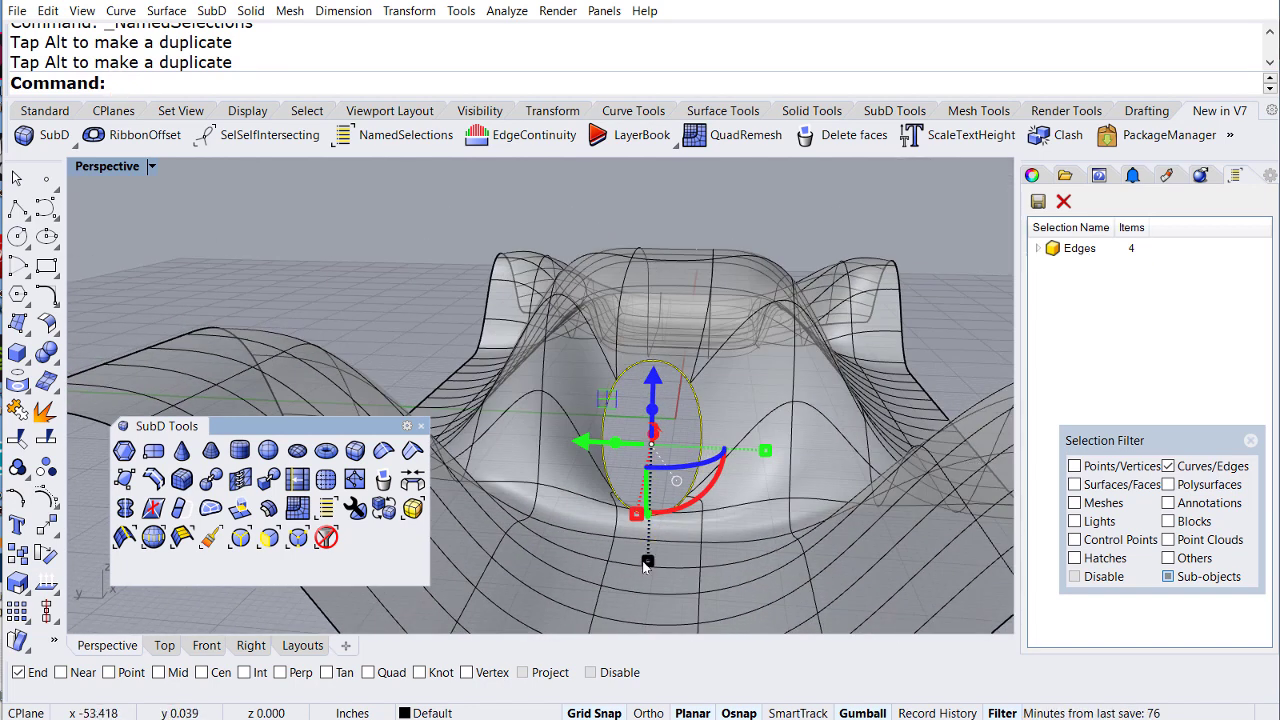
drag(648, 563, 648, 517)
click(952, 330)
right_drag(952, 330, 608, 301)
scroll(608, 301, up, 4)
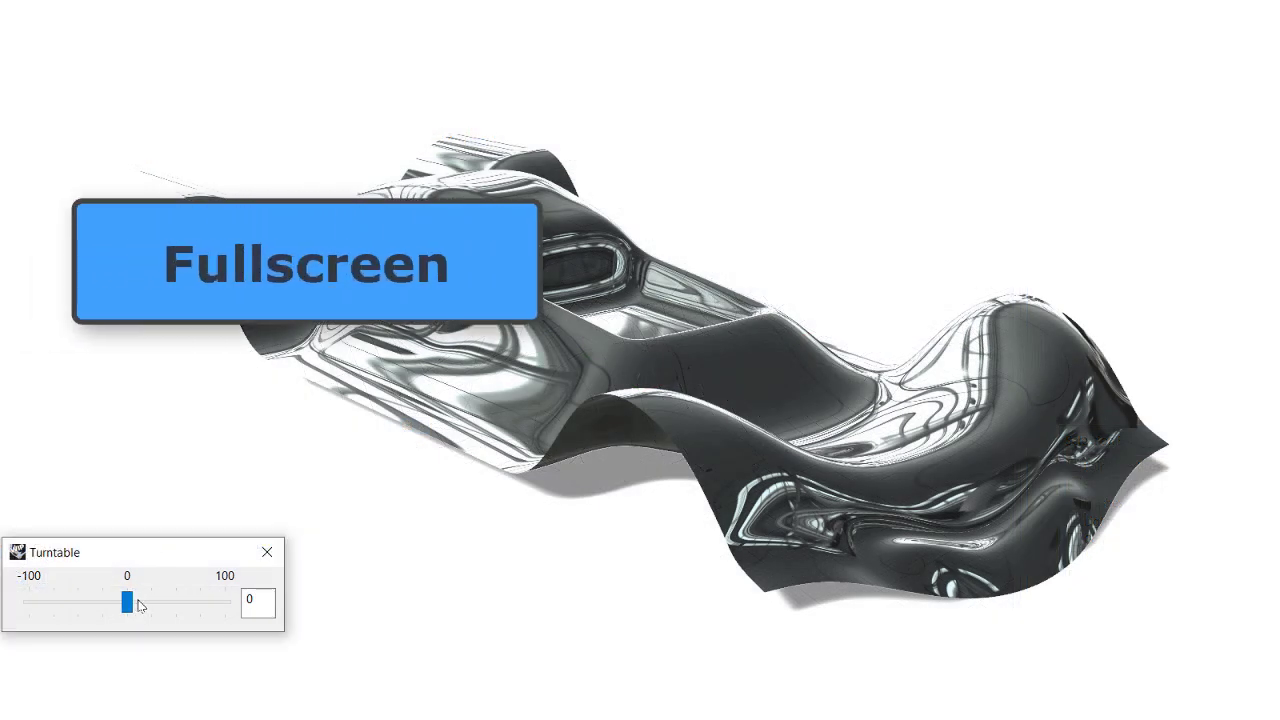
Step: Set the Turntable speed to 11 so the model spins, and show it in Rendered display mode
drag(128, 603, 140, 604)
key(ctrl+alt+r)
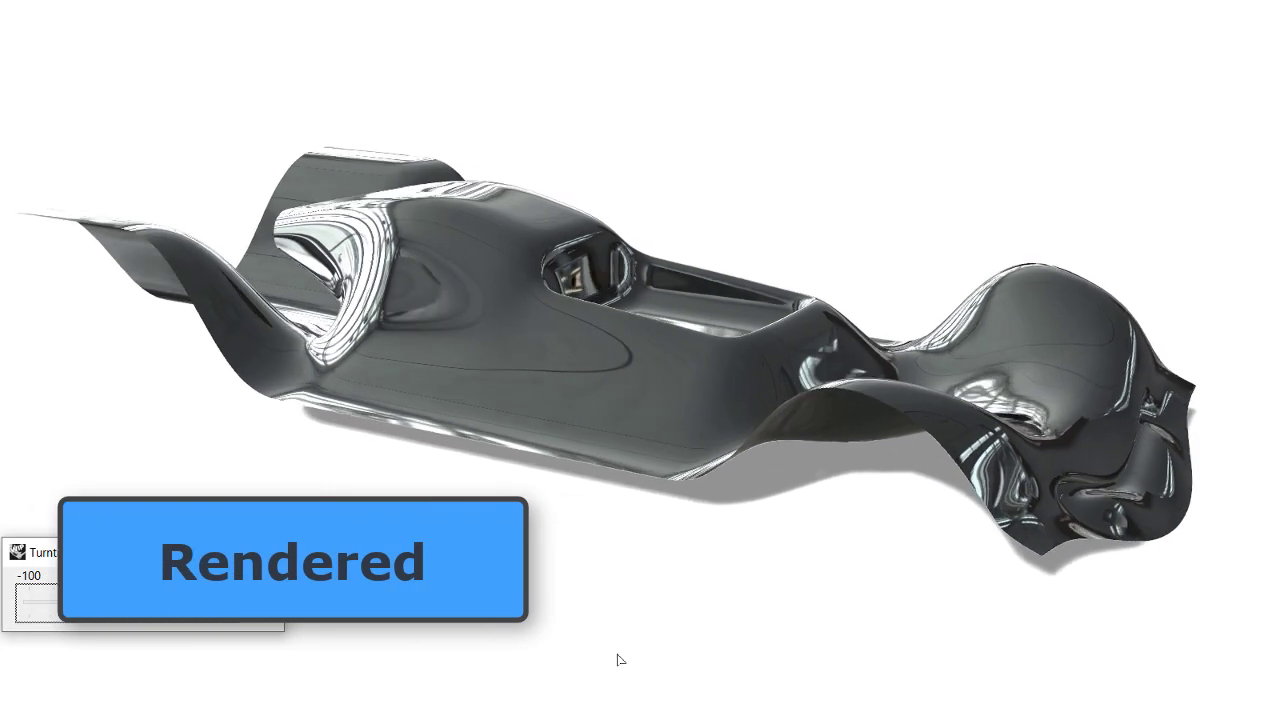